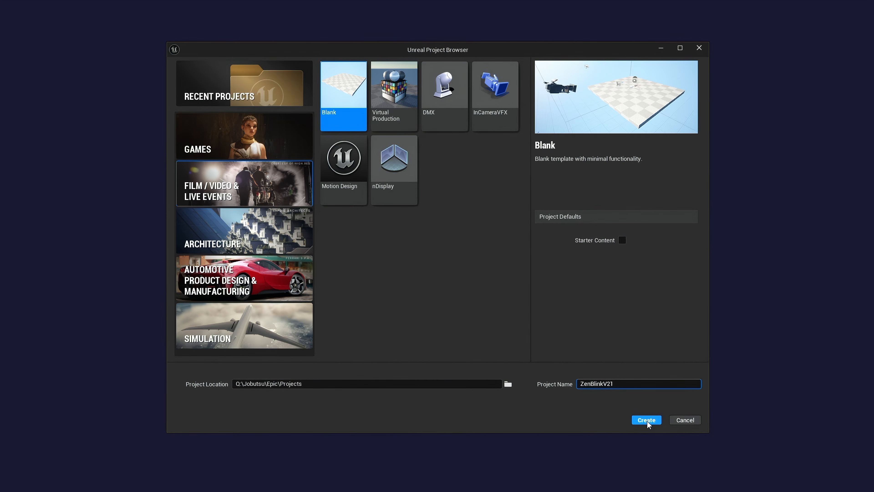
# Create the blank film project ZenBlinkV21 and add the Gavin MetaHuman to it from Quixel Bridge.
pyautogui.click(647, 420)
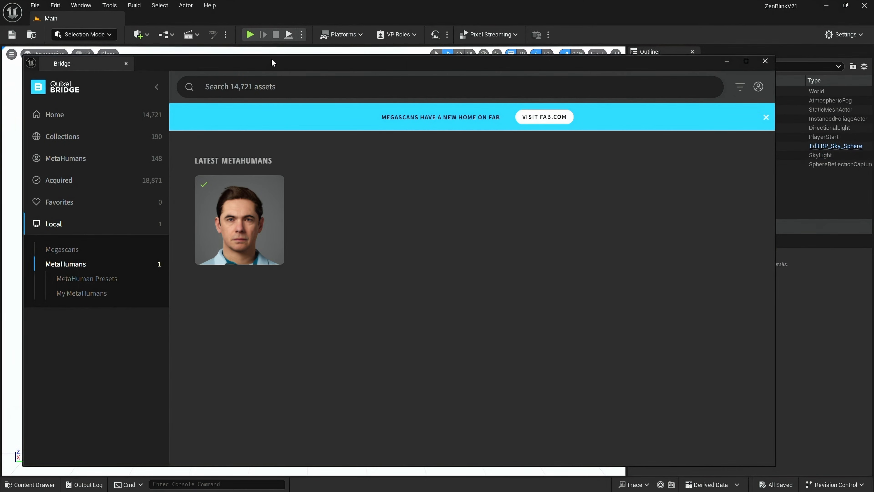
pyautogui.click(262, 215)
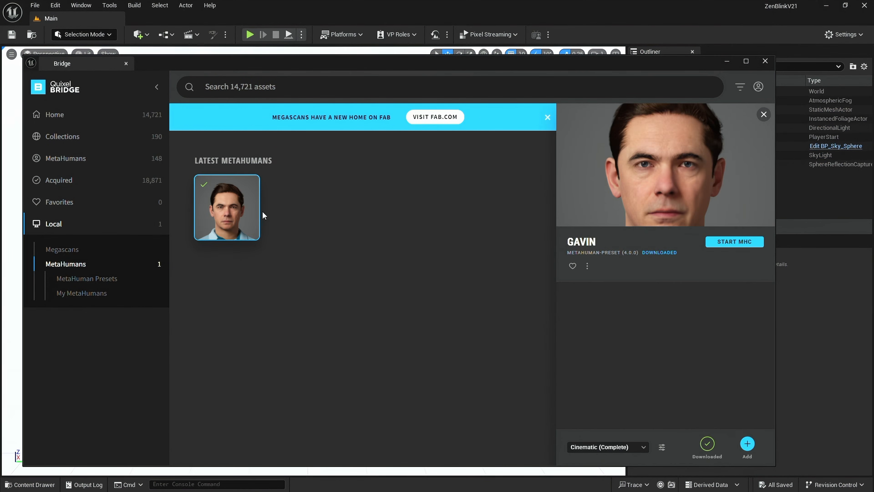
pyautogui.click(749, 445)
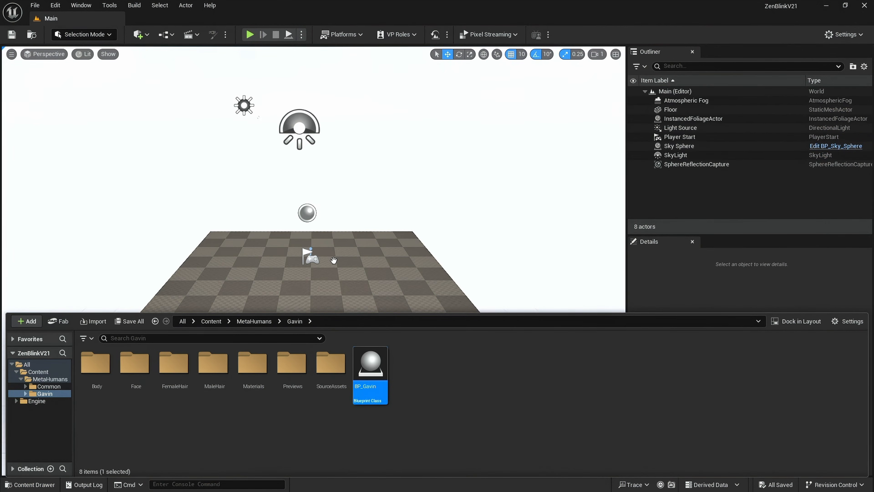
# Place the BP_Gavin blueprint on the level's floor and enable the missing plugins and project settings.
pyautogui.moveTo(334, 261); pyautogui.dragTo(335, 262)
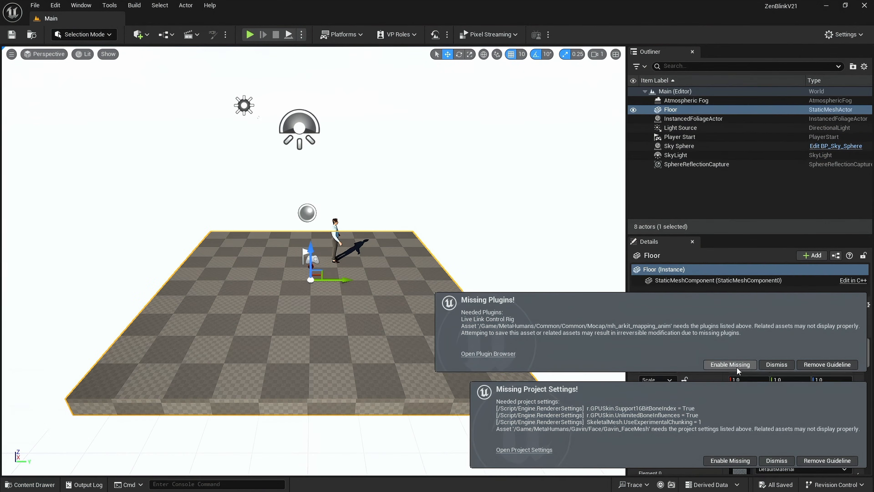
pyautogui.click(733, 462)
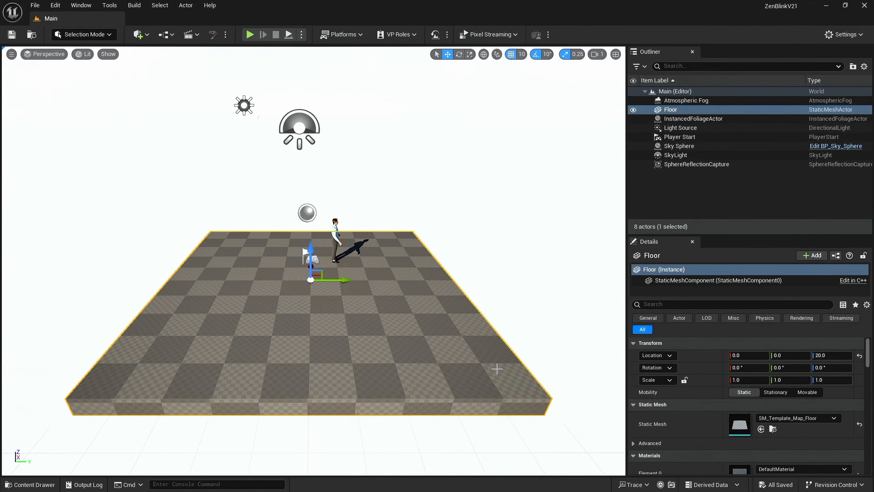
# Enable the ZenBlink plugin and restart the editor to apply the changes.
pyautogui.click(55, 6)
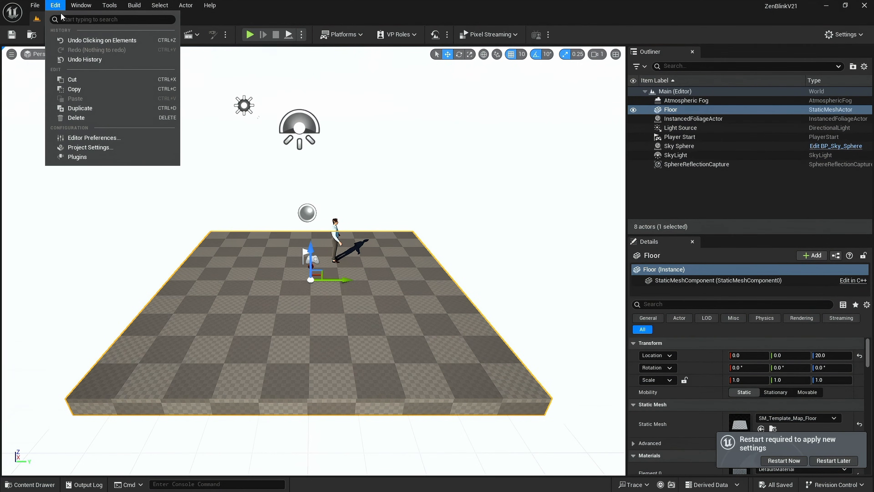
pyautogui.click(98, 157)
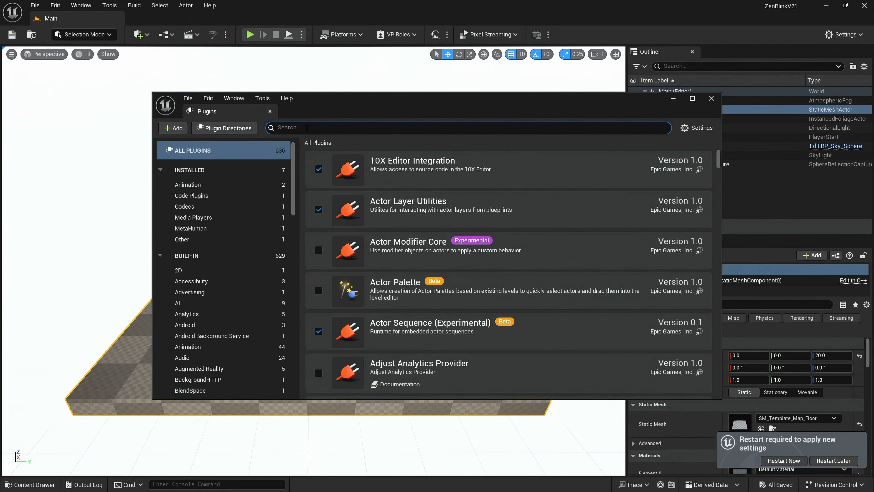
pyautogui.write('ze')
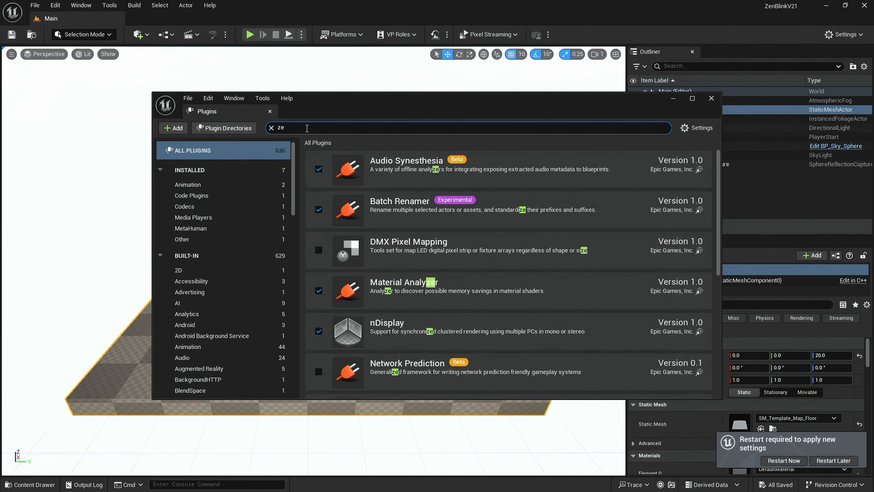
pyautogui.write('nbli')
pyautogui.click(318, 170)
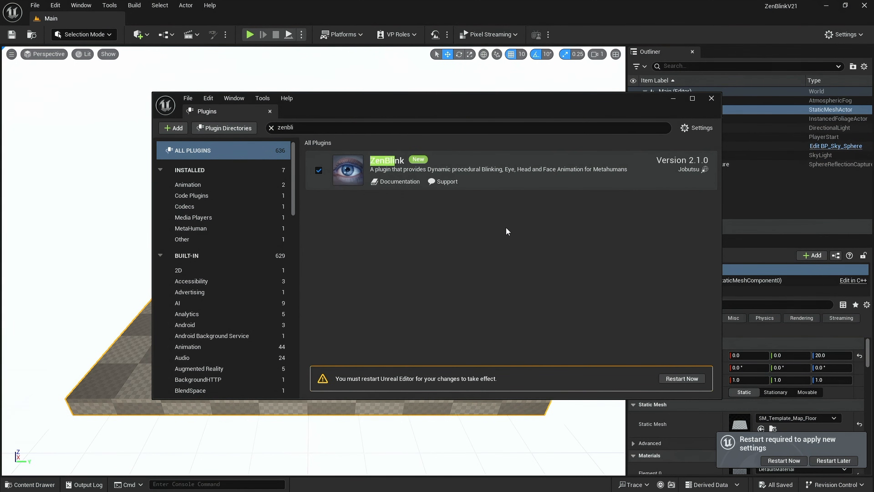
pyautogui.click(682, 379)
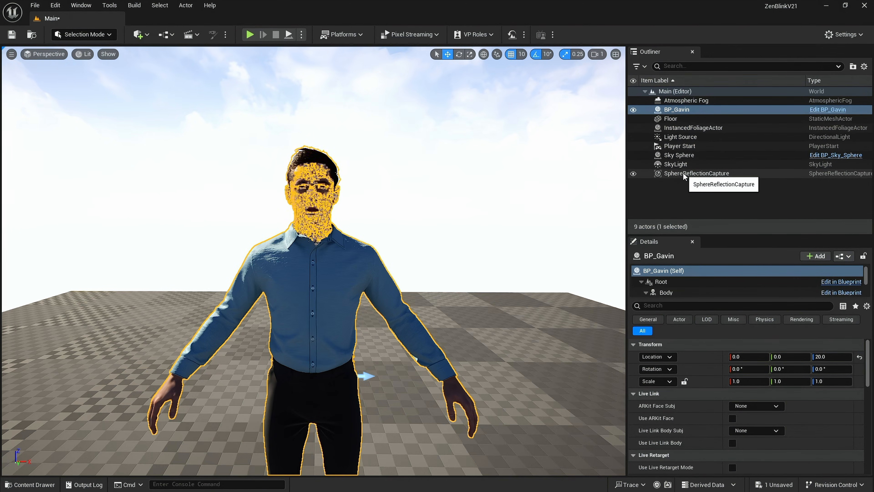
# Delete the reflection capture, skylight, sky sphere, player start, foliage actor and atmospheric fog from the level.
pyautogui.click(685, 176)
pyautogui.press('Delete')
pyautogui.click(683, 165)
pyautogui.press('Delete')
pyautogui.click(685, 156)
pyautogui.press('Delete')
pyautogui.click(689, 146)
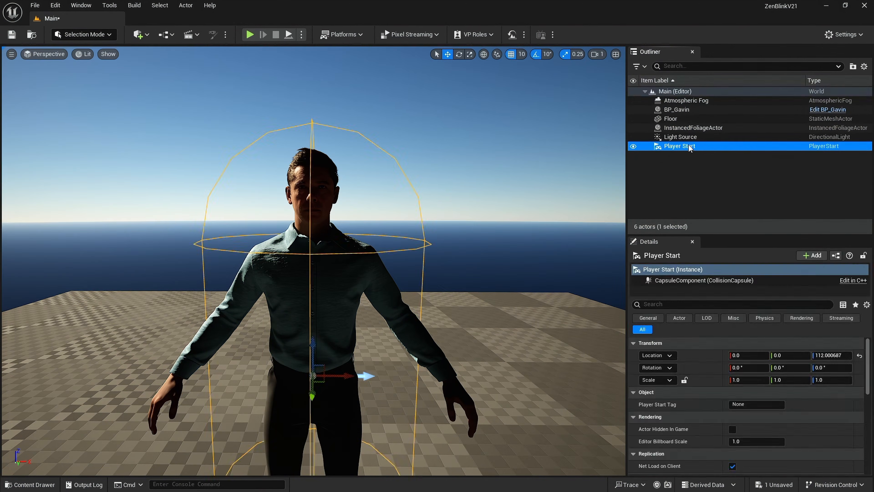
pyautogui.press('Delete')
pyautogui.click(689, 129)
# Make the Light Source movable, reset its location to zero and rotate it to 279° about Z to light the face.
pyautogui.click(683, 119)
pyautogui.click(808, 392)
pyautogui.click(859, 368)
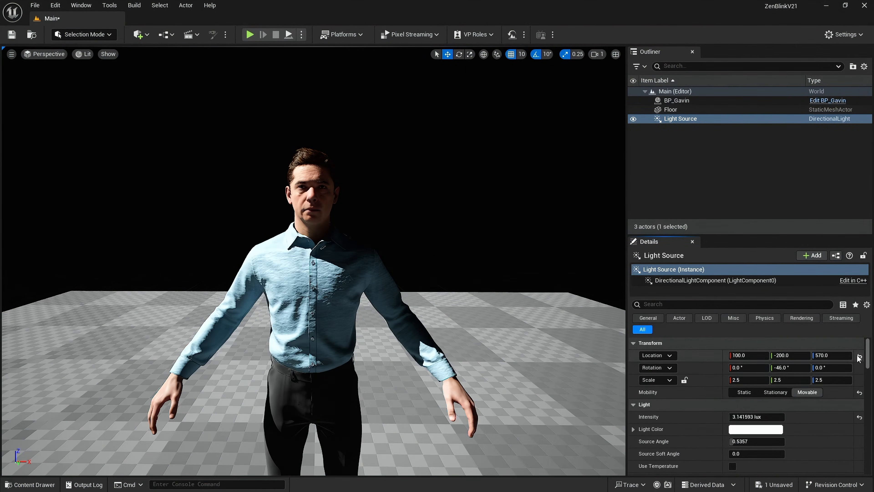
pyautogui.click(860, 356)
pyautogui.moveTo(829, 368); pyautogui.dragTo(864, 368)
pyautogui.scroll(10, 434, 275)
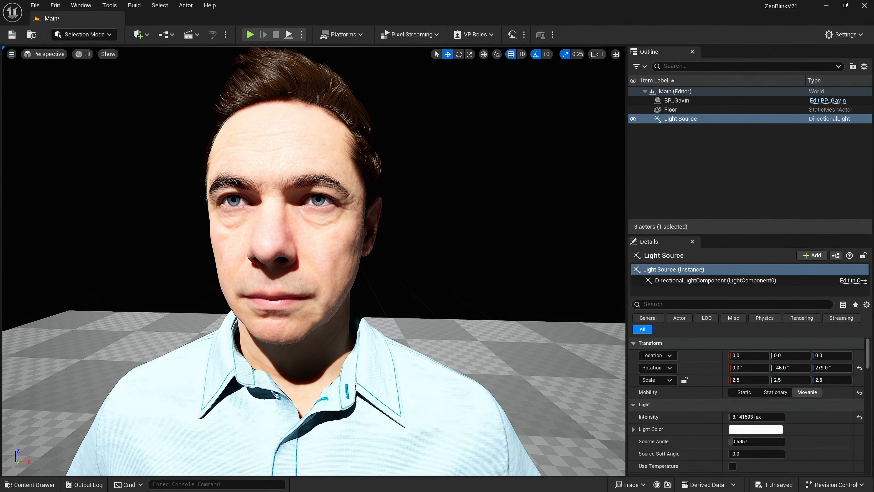
# Add a Cine Camera Actor to the level.
pyautogui.click(138, 35)
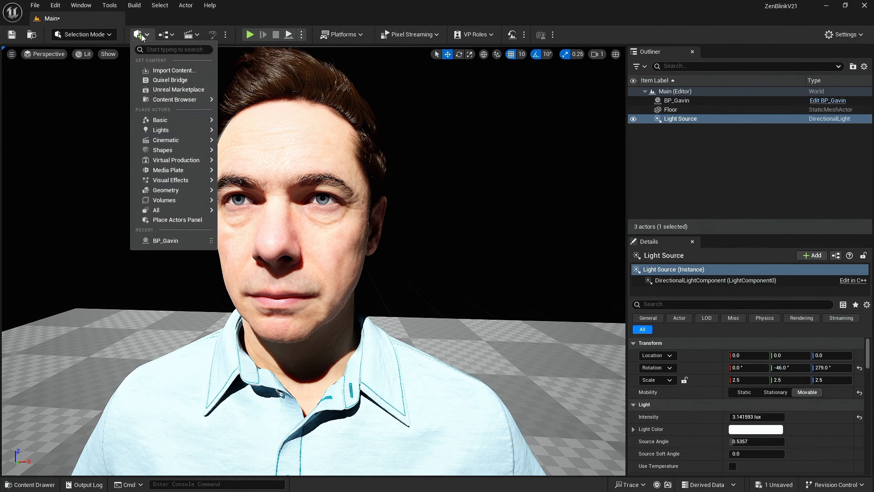
pyautogui.moveTo(182, 142)
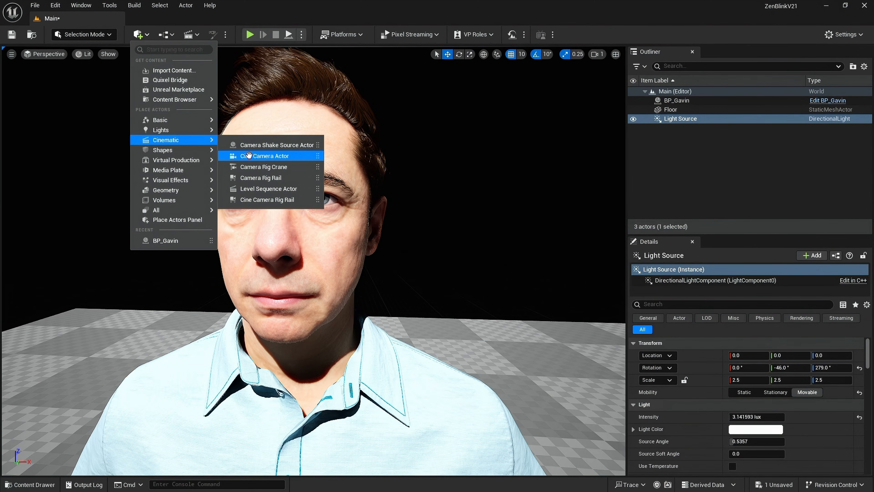
pyautogui.click(250, 156)
# Add two empty basic Actors to the level.
pyautogui.click(138, 35)
pyautogui.moveTo(193, 120)
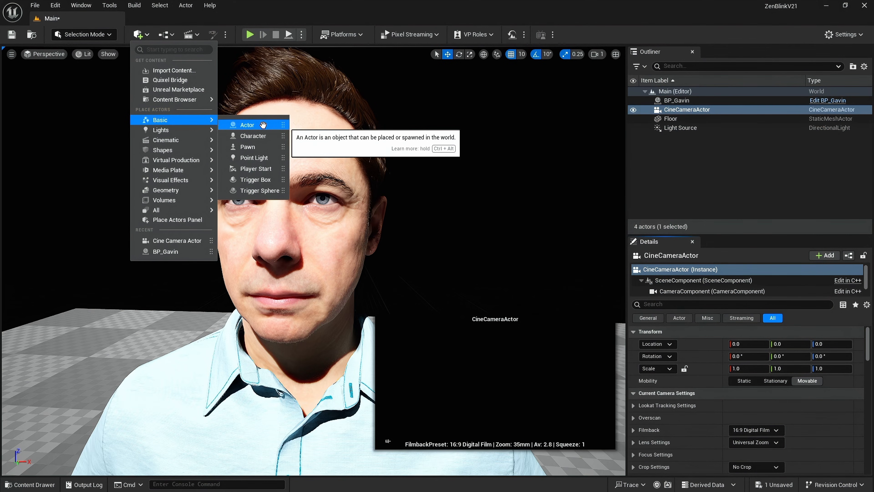
pyautogui.click(264, 125)
pyautogui.click(139, 35)
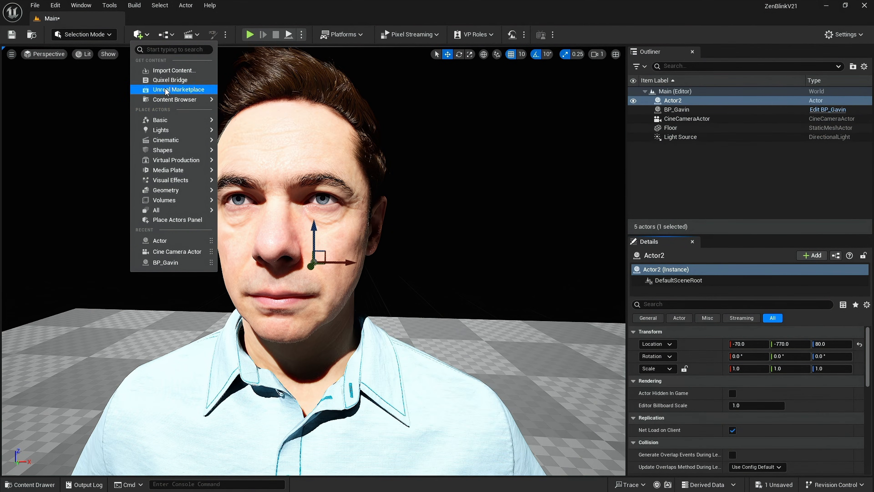
pyautogui.moveTo(174, 125)
pyautogui.click(235, 126)
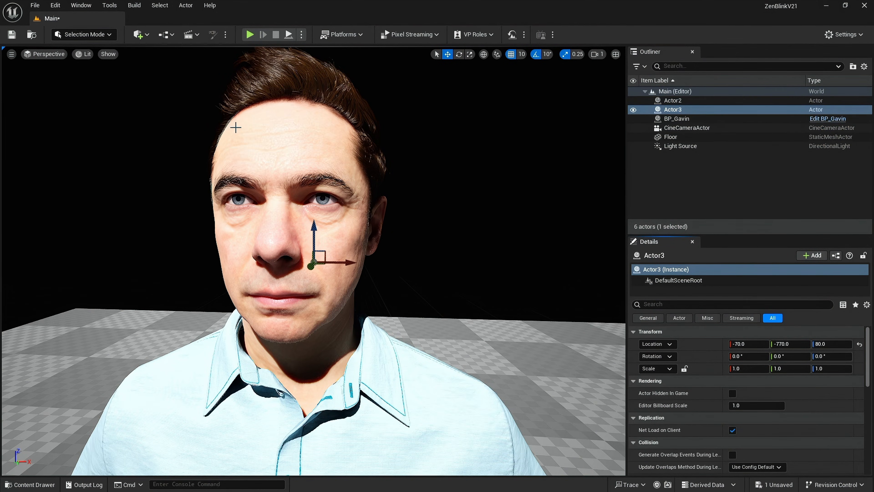
# Rename Actor2 as Focus and Actor3 as Follow.
pyautogui.click(684, 101)
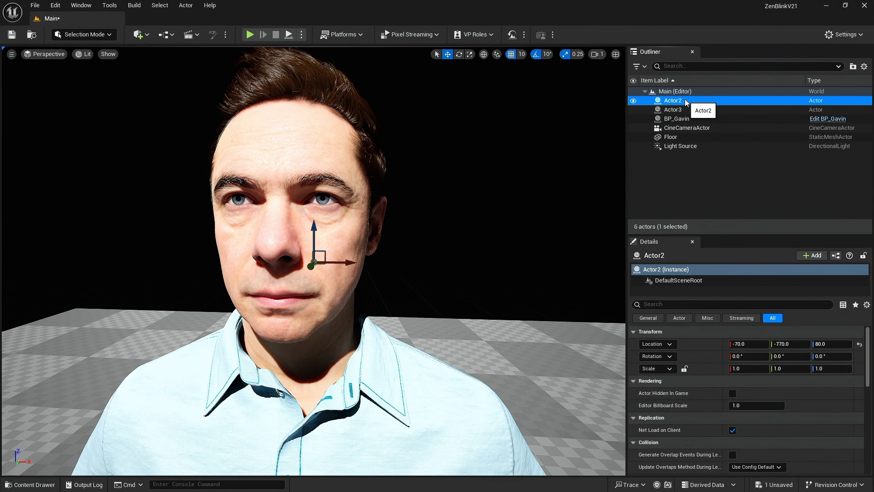
pyautogui.click(685, 101)
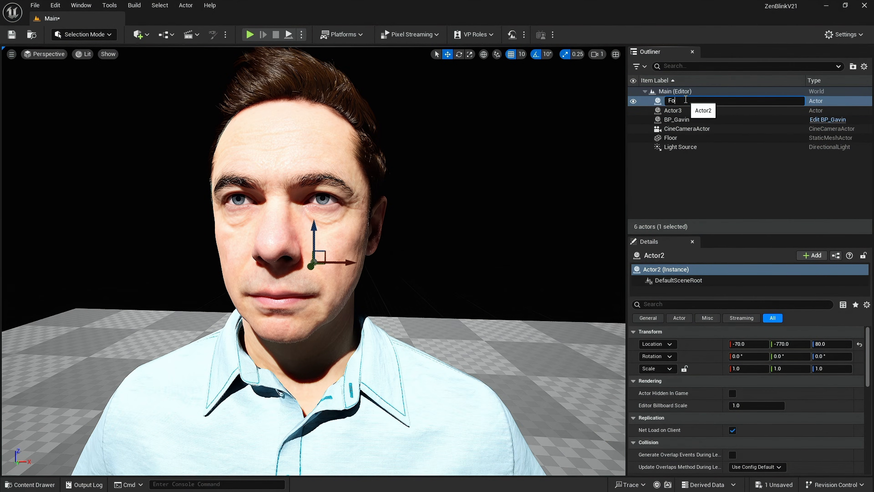
pyautogui.press('Return')
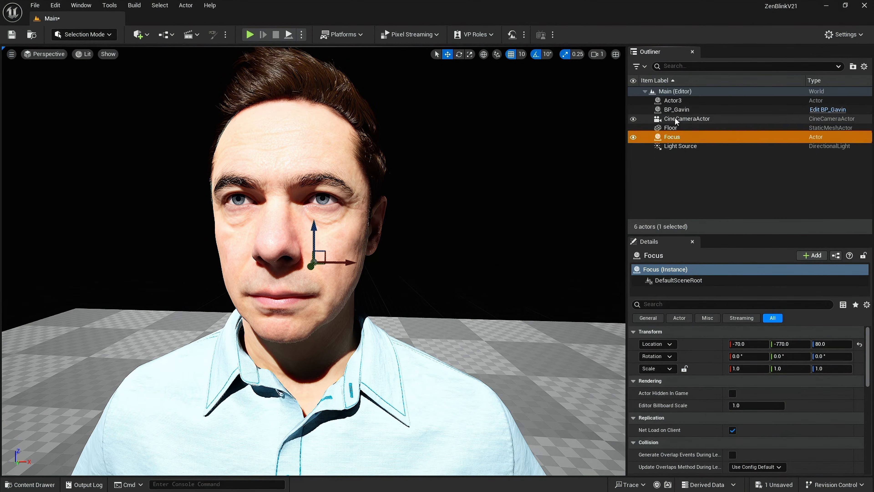
pyautogui.click(675, 103)
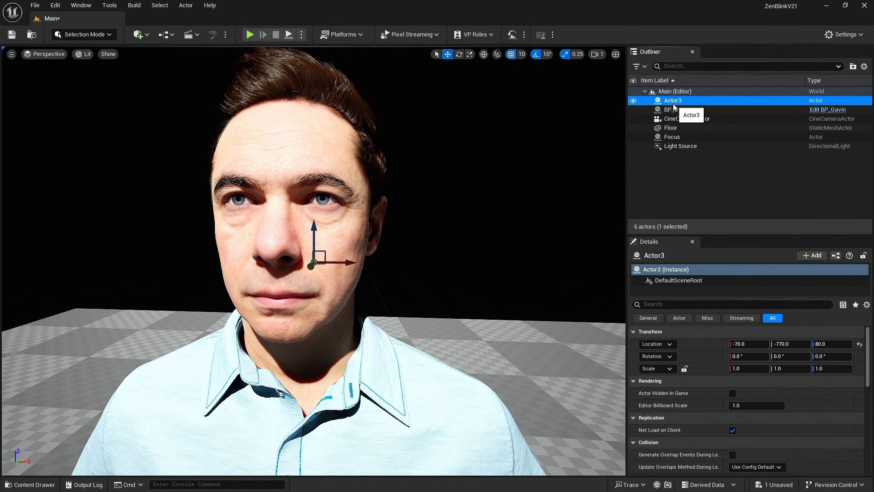
pyautogui.click(674, 102)
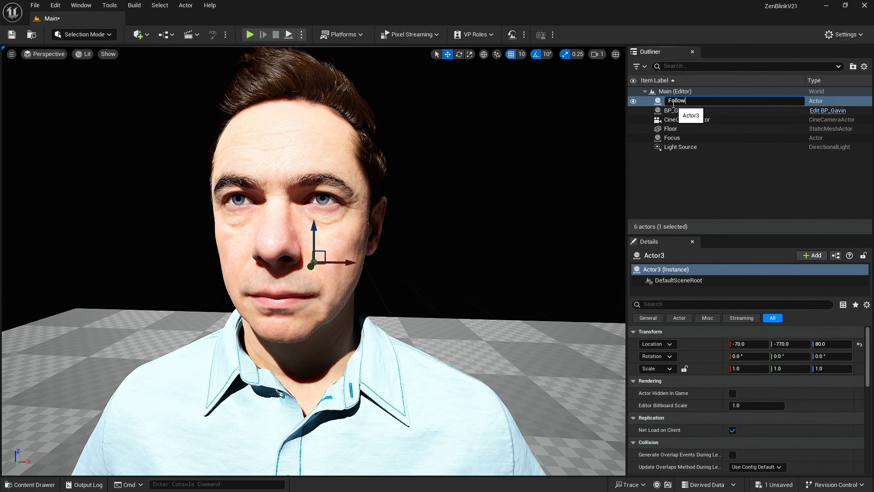
pyautogui.press('Return')
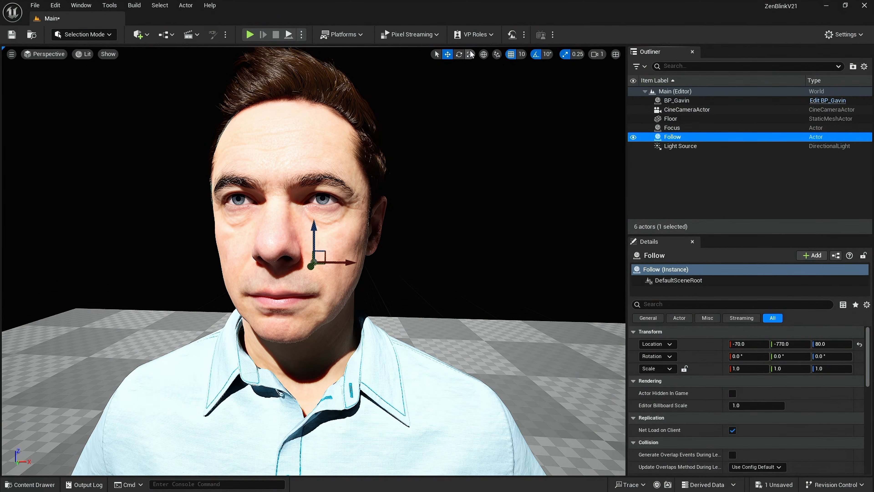
# Search all content, including plugin content, for zenblink and place the BP_ZenBlink blueprint in the level at about -380, -620, 90.
pyautogui.click(687, 104)
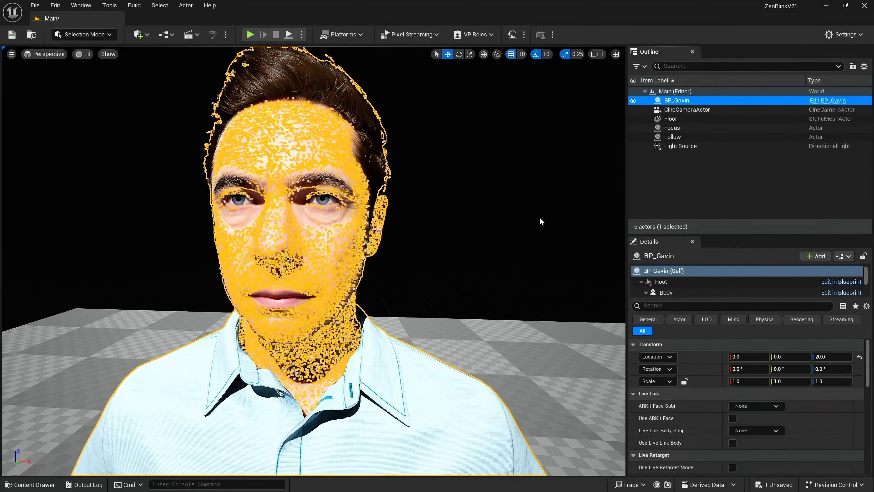
pyautogui.click(10, 485)
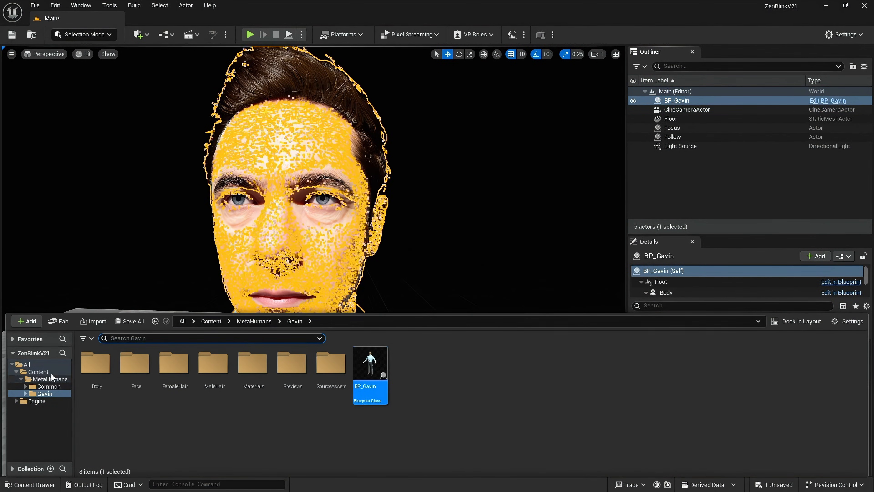
pyautogui.click(41, 364)
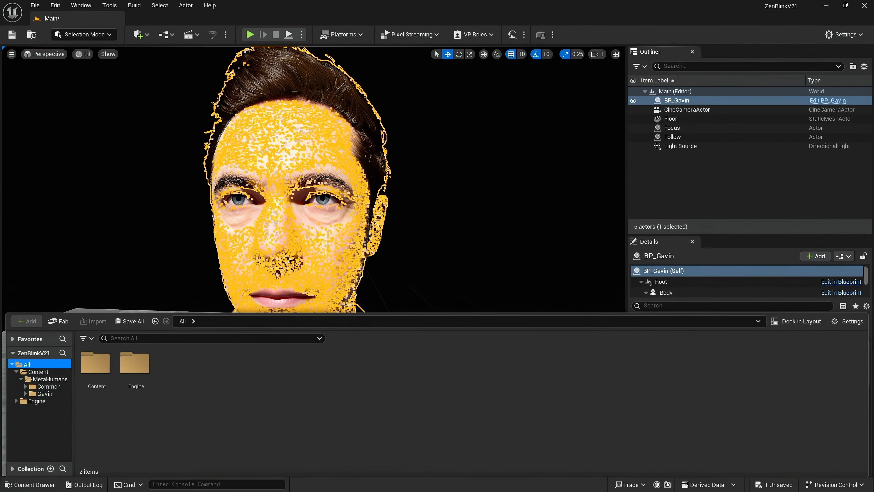
pyautogui.click(848, 322)
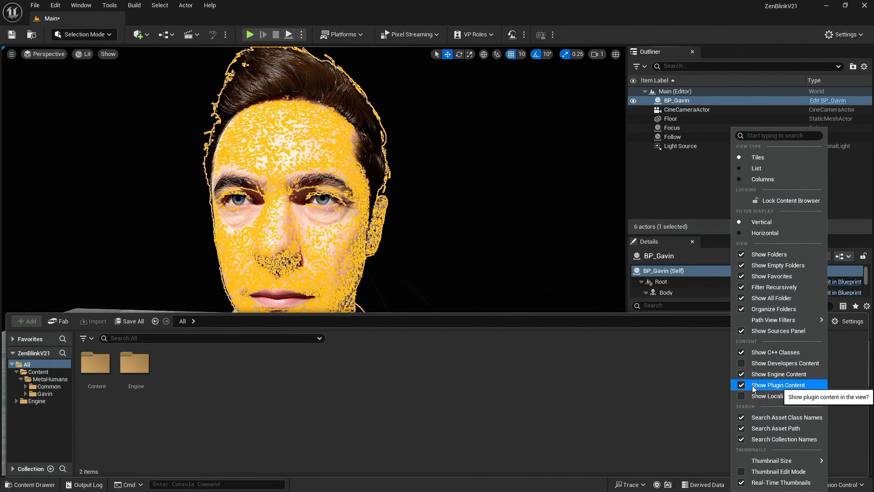
pyautogui.click(190, 338)
pyautogui.write('z')
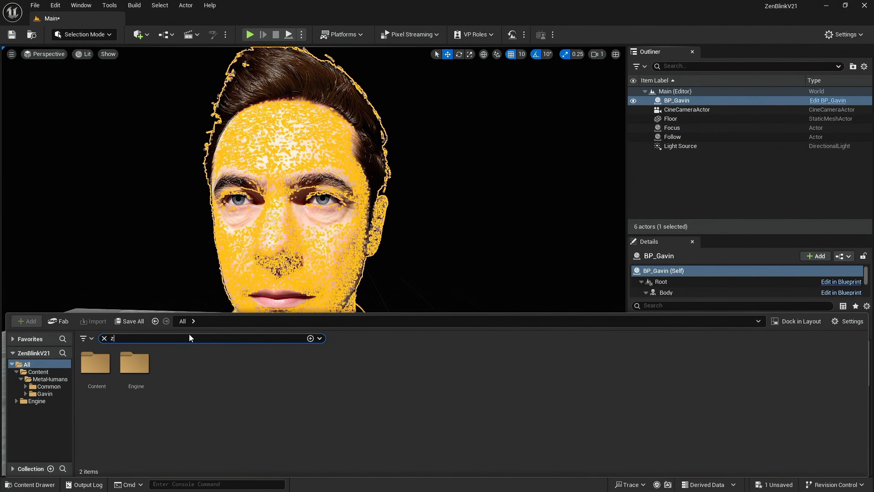
pyautogui.write('enbli')
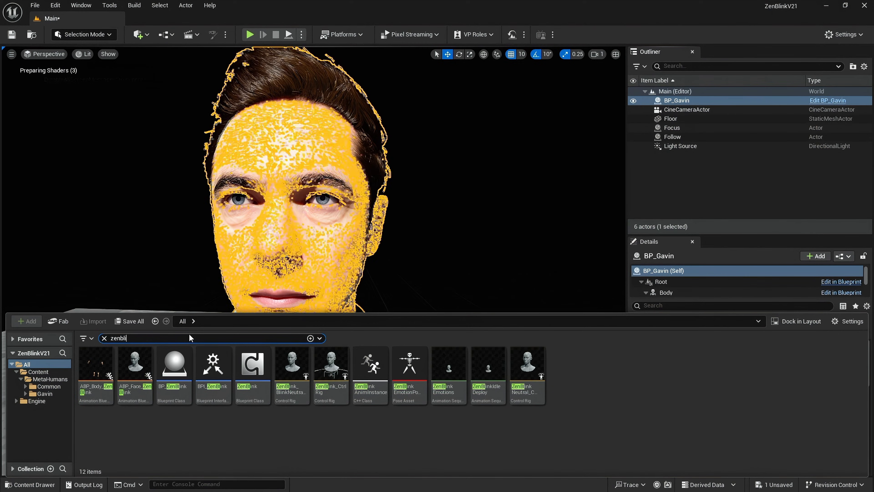
pyautogui.write('nk')
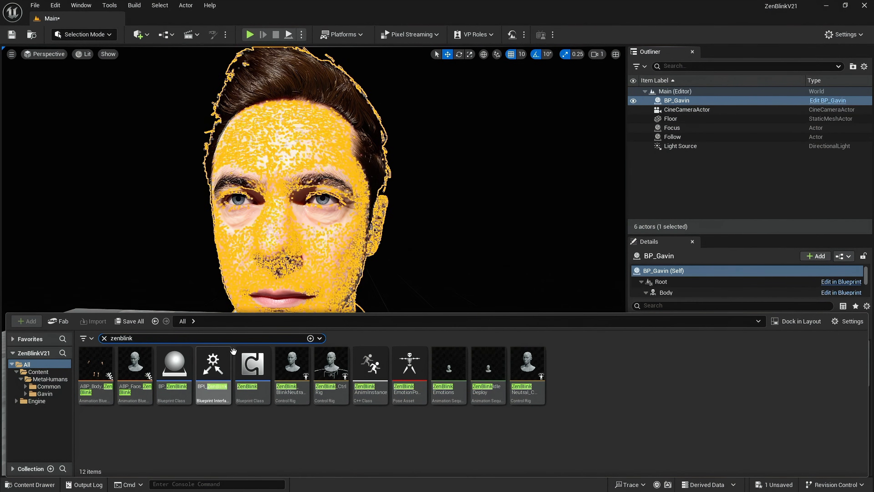
pyautogui.click(176, 375)
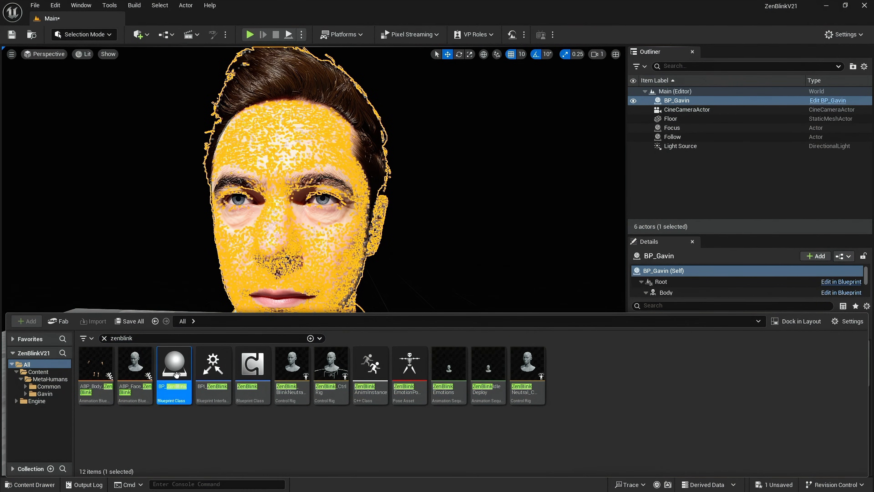
pyautogui.moveTo(176, 375); pyautogui.dragTo(167, 262)
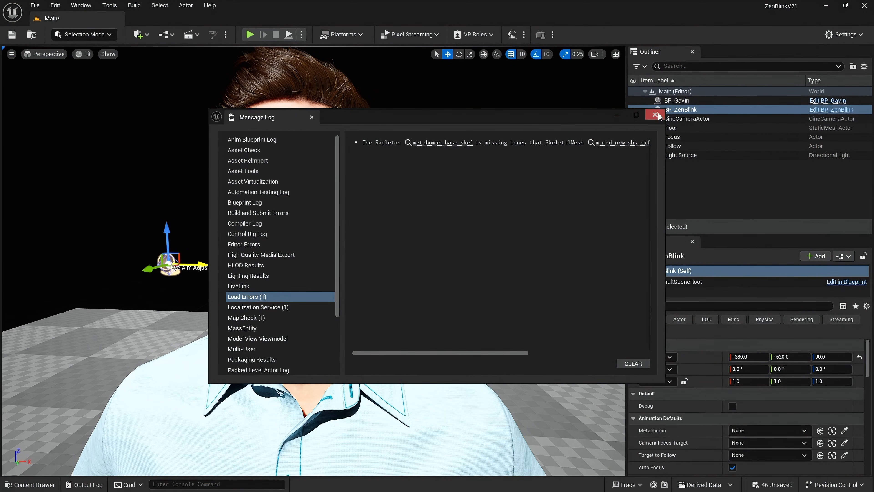
pyautogui.click(655, 114)
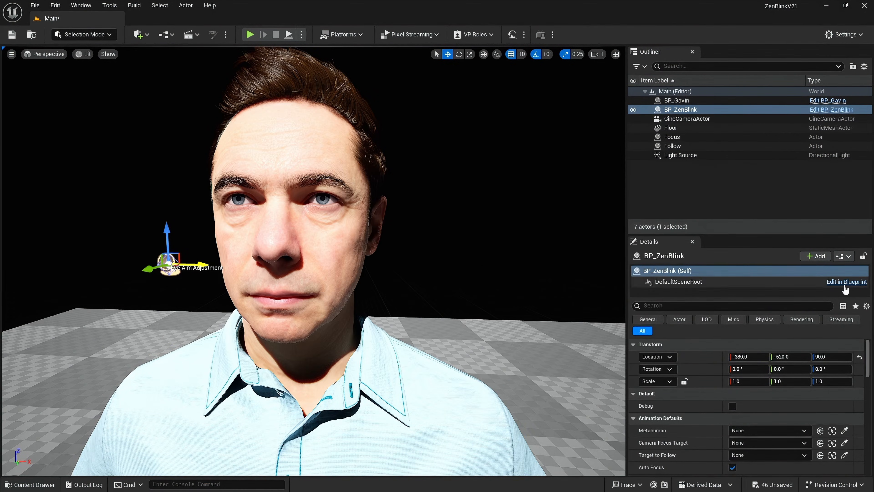
pyautogui.click(676, 110)
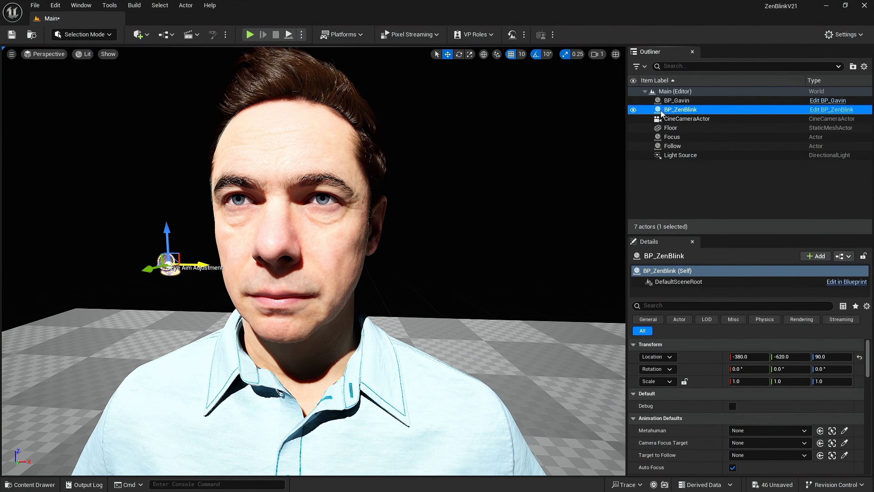
# Delete the BP_ZenBlink actor from the level and add a Zen Blink component to BP_Gavin instead.
pyautogui.press('Delete')
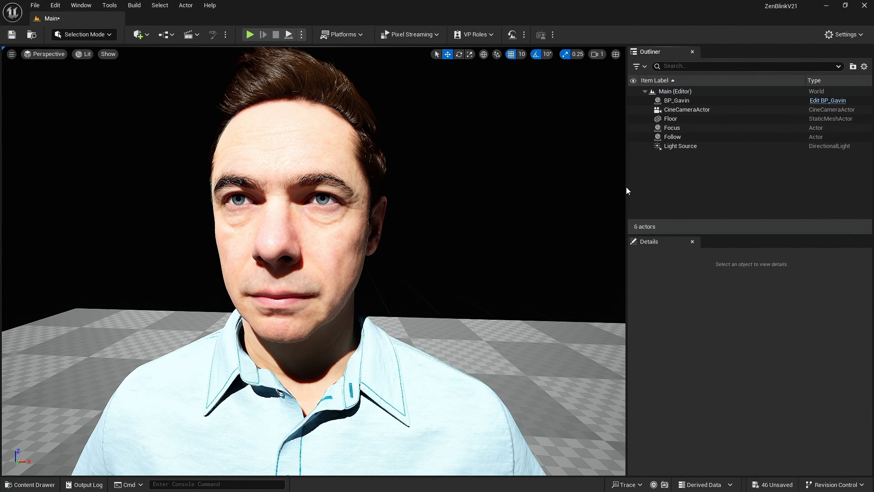
pyautogui.click(676, 100)
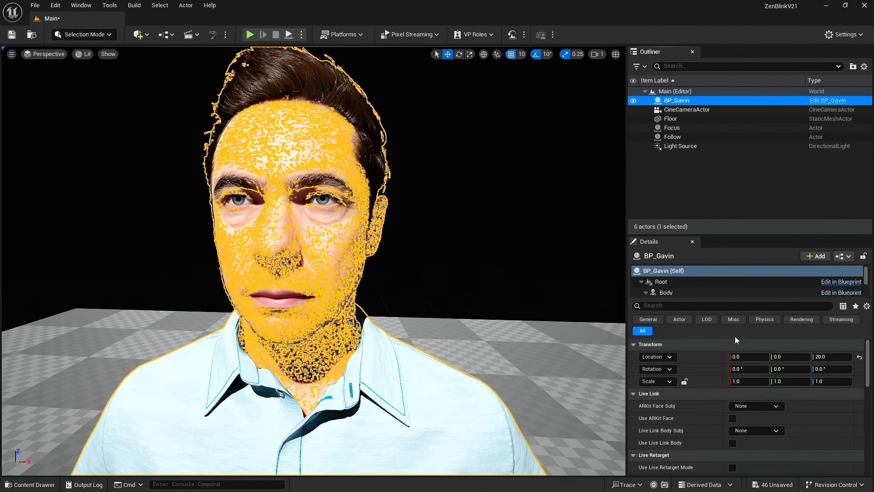
pyautogui.click(816, 257)
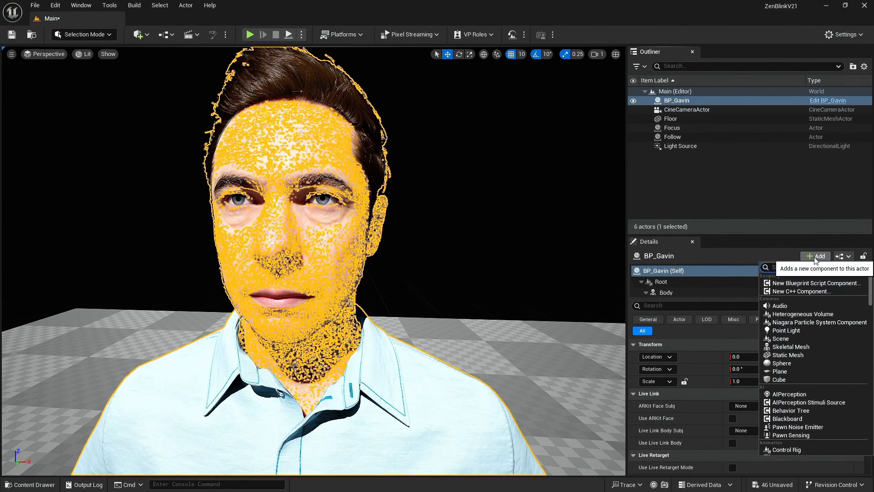
pyautogui.write('ze')
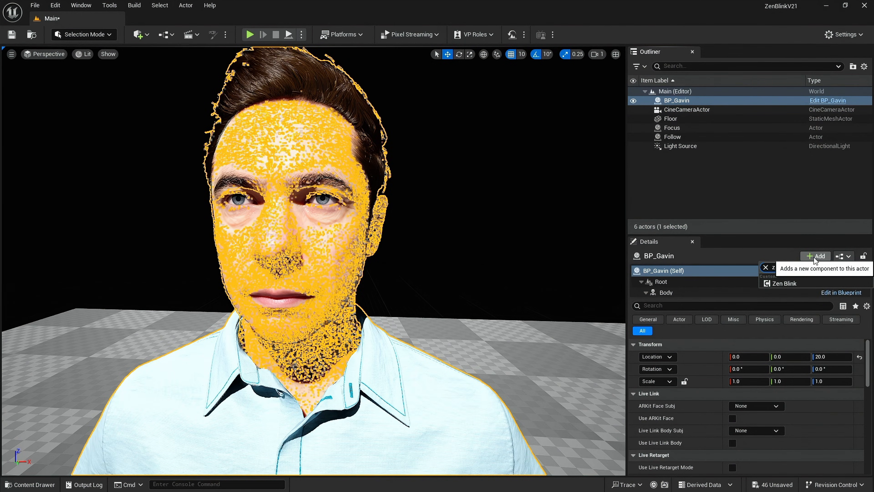
pyautogui.write('nbli')
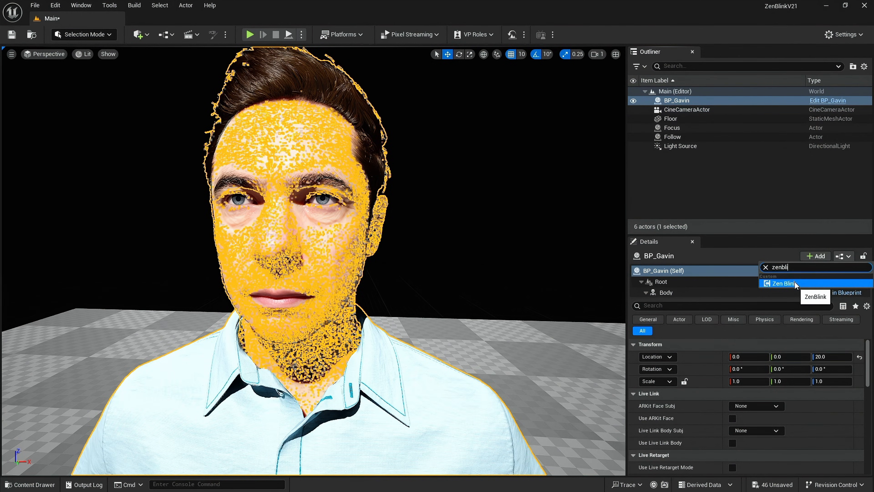
pyautogui.click(788, 283)
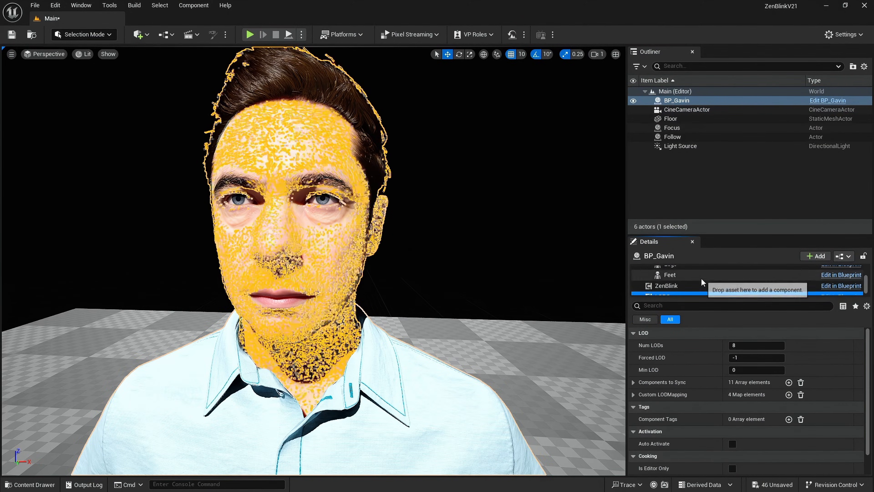
# Examine the animation defaults and eye adjustment settings of BP_Gavin's ZenBlink component.
pyautogui.click(701, 289)
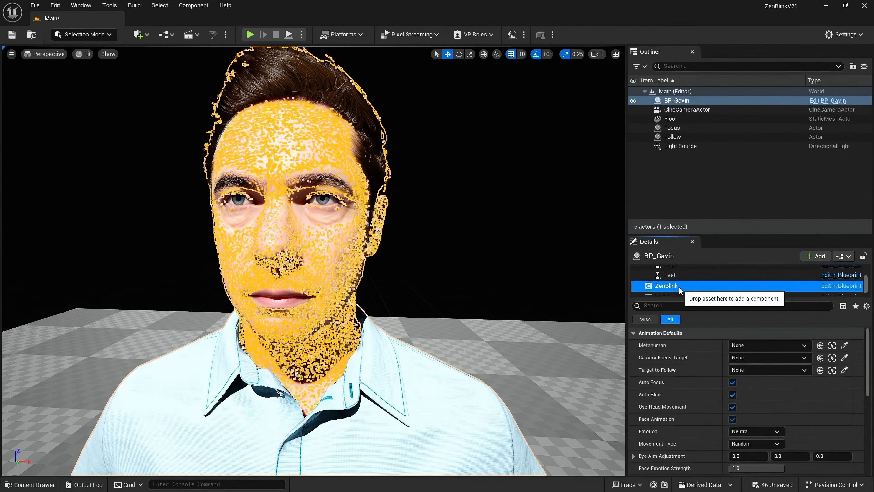
pyautogui.moveTo(680, 298); pyautogui.dragTo(684, 321)
pyautogui.scroll(3, 686, 303)
pyautogui.scroll(-3, 687, 307)
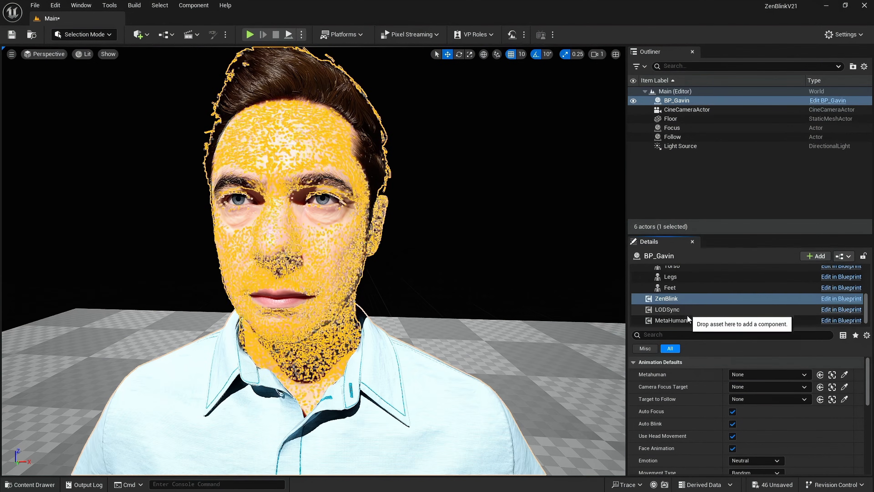
pyautogui.scroll(-1, 710, 402)
pyautogui.scroll(-5, 709, 403)
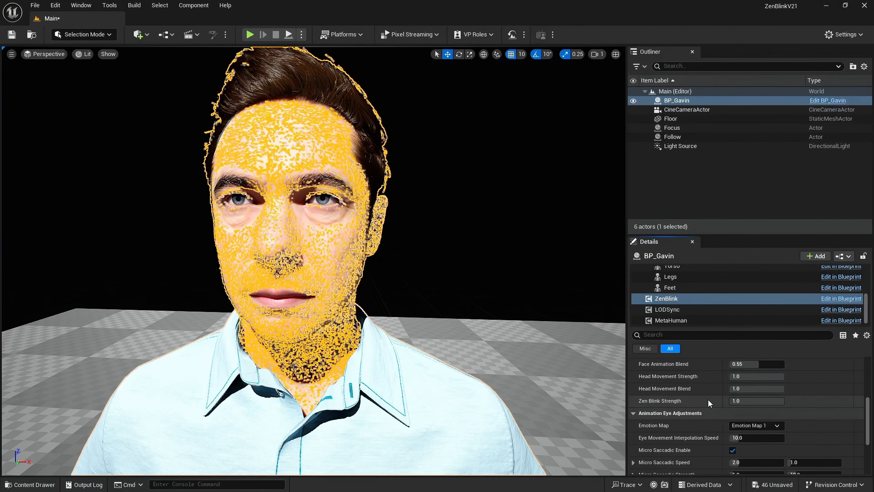
pyautogui.scroll(6, 710, 403)
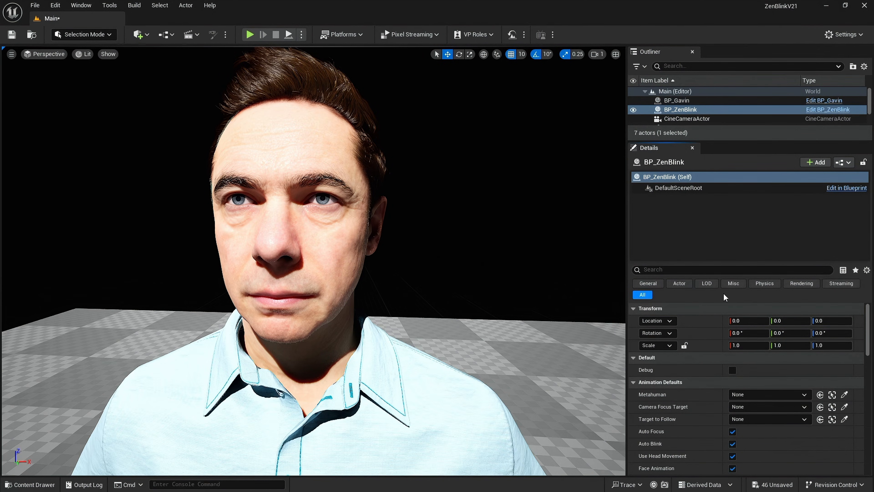
# Set BP_ZenBlink's Metahuman to BP_Gavin, its Camera Focus Target to Focus and its Target to Follow to Follow.
pyautogui.scroll(-2, 728, 320)
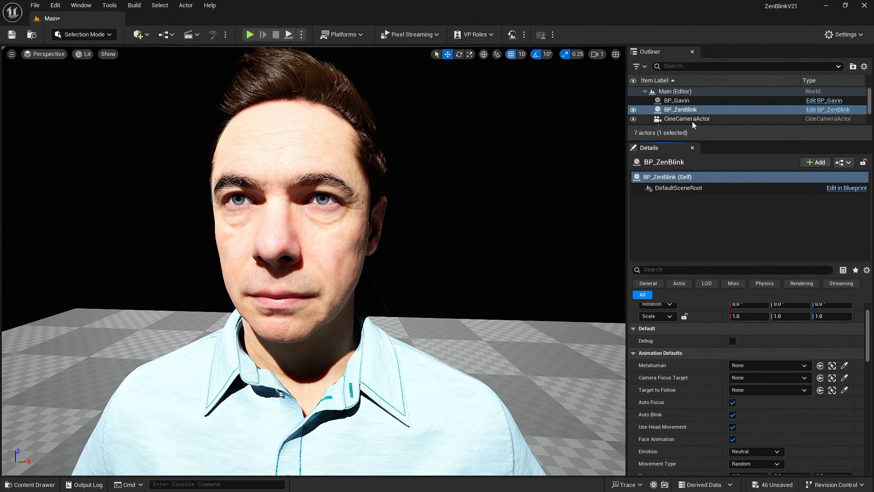
pyautogui.scroll(-1, 750, 370)
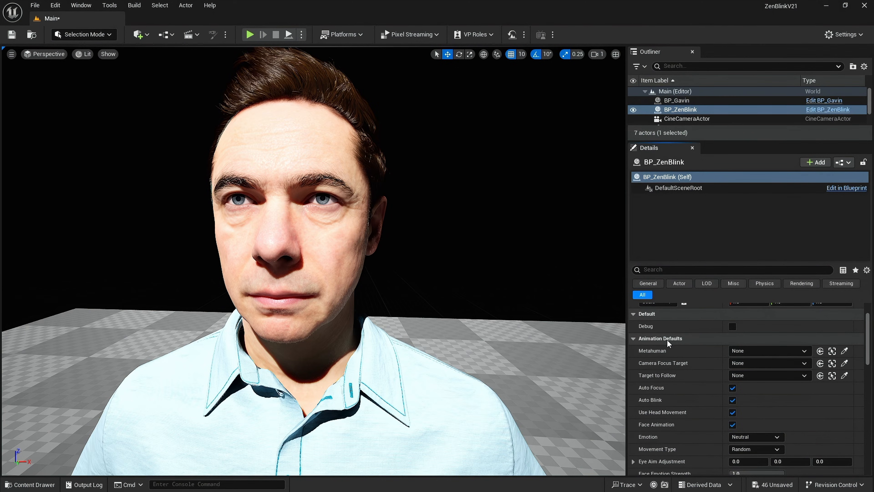
pyautogui.scroll(-7, 684, 347)
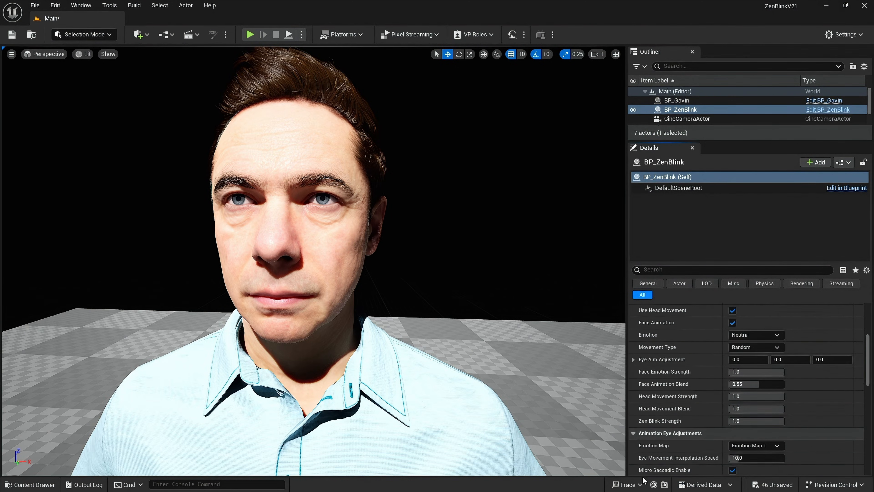
pyautogui.scroll(8, 703, 437)
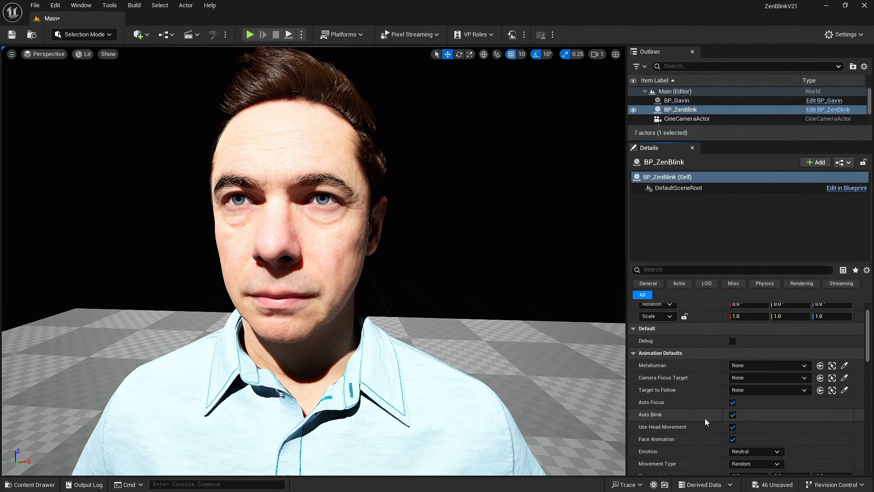
pyautogui.click(768, 365)
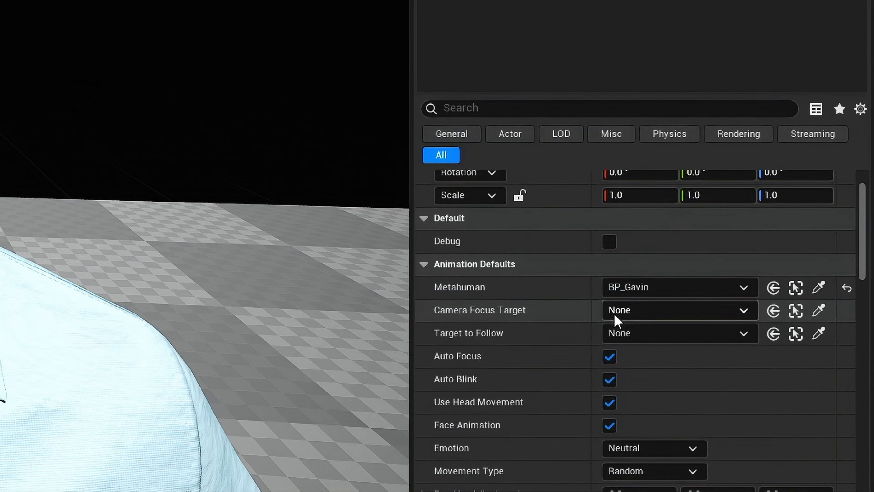
pyautogui.click(616, 319)
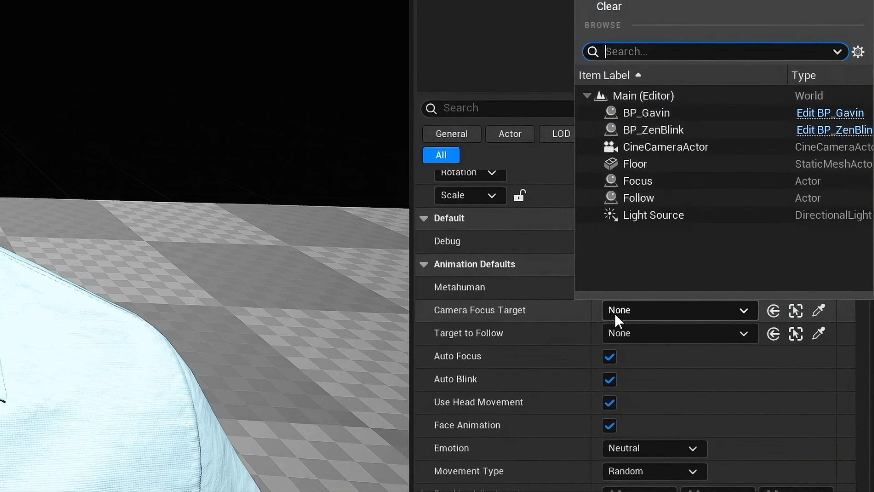
pyautogui.click(652, 190)
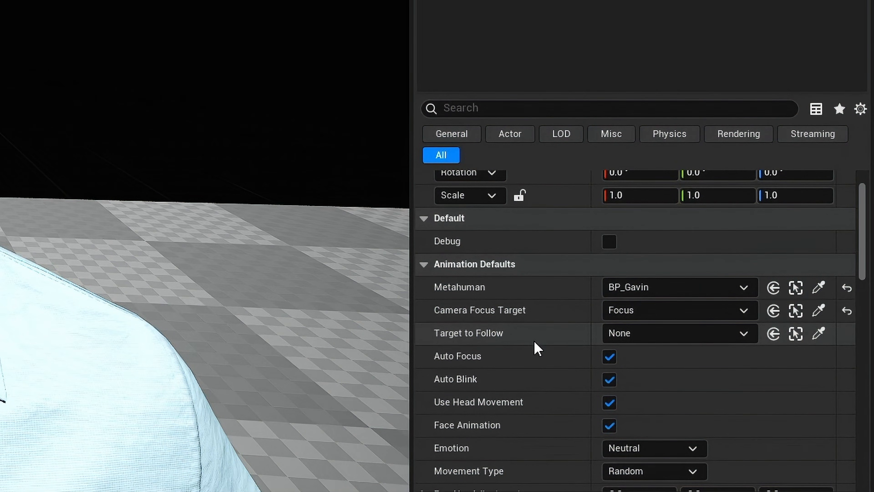
pyautogui.click(678, 338)
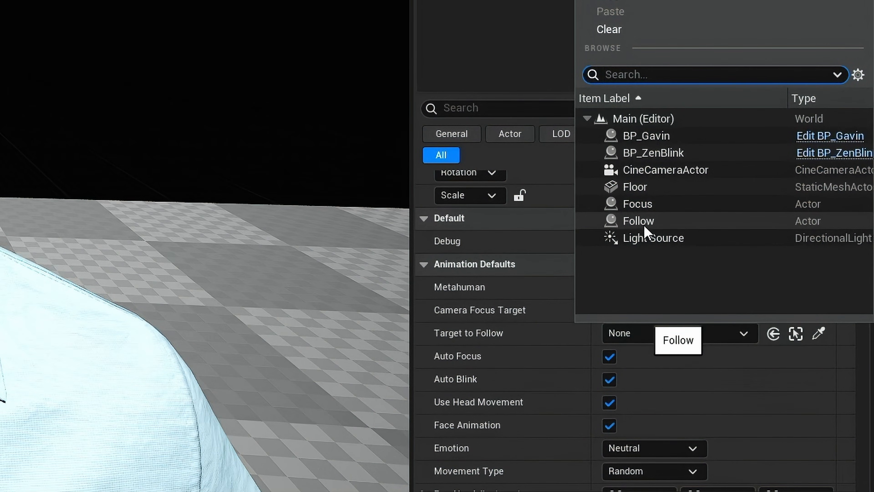
pyautogui.click(638, 221)
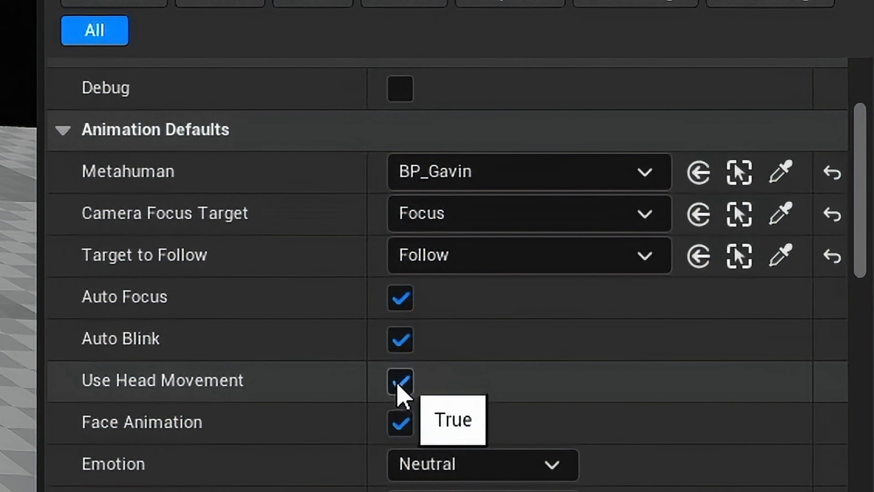
pyautogui.scroll(-1, 399, 386)
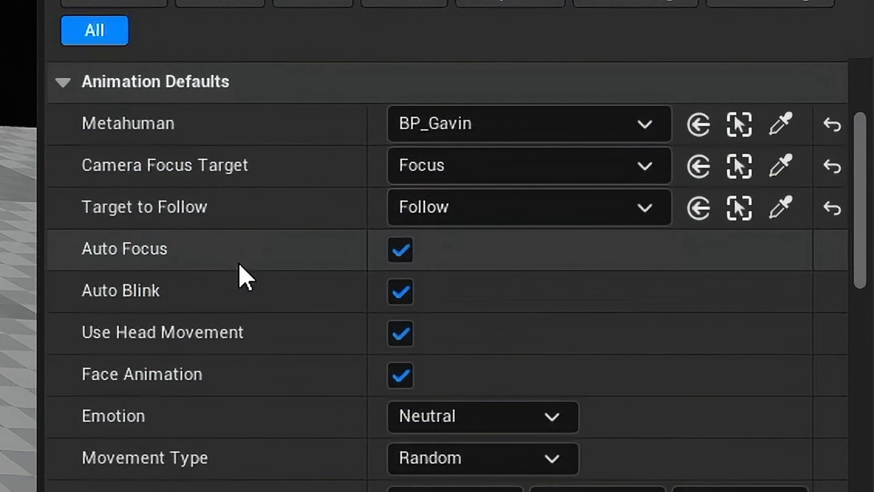
pyautogui.scroll(-1, 243, 268)
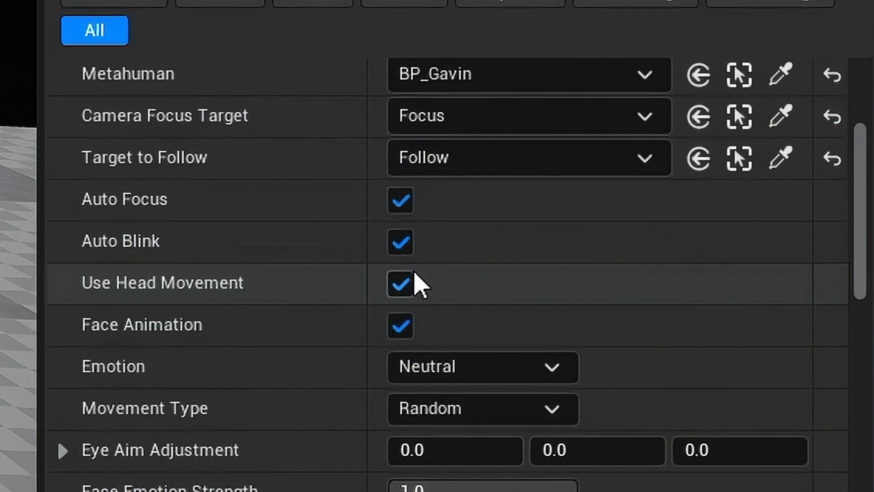
pyautogui.scroll(-1, 270, 353)
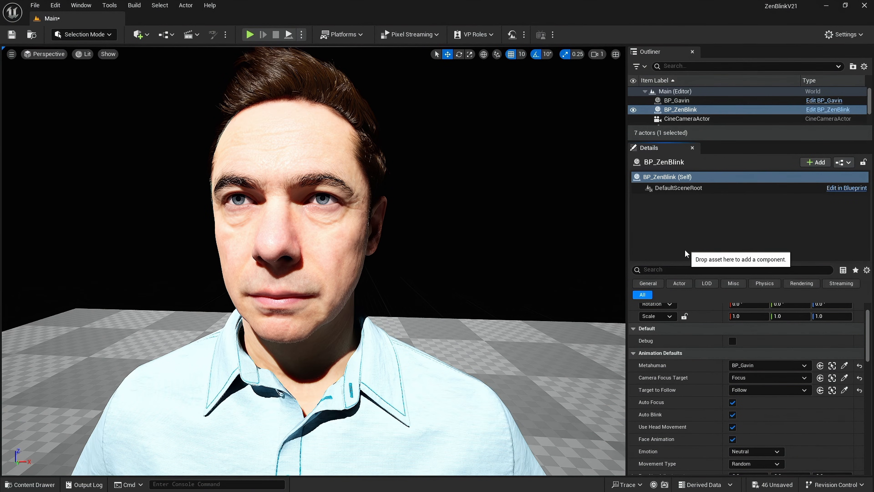
# Pilot the CineCameraActor in a Cinematic Viewport and aim it up at the MetaHuman's eyes.
pyautogui.click(691, 121)
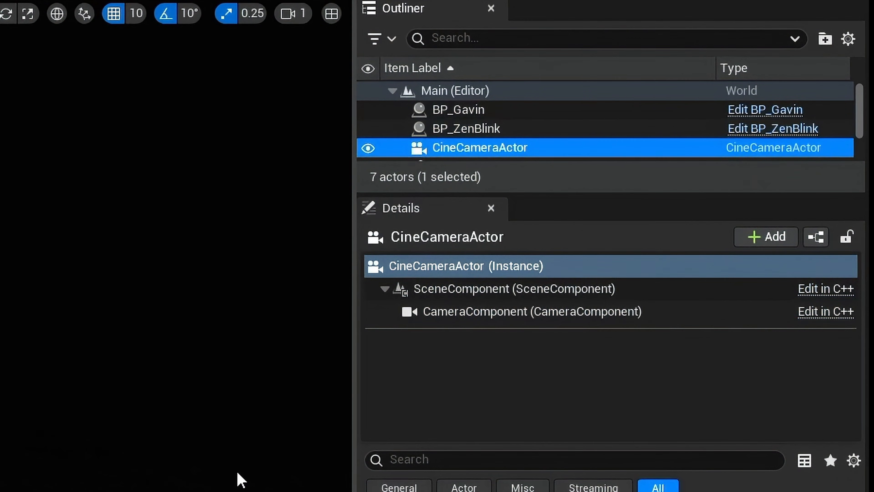
pyautogui.rightClick(454, 148)
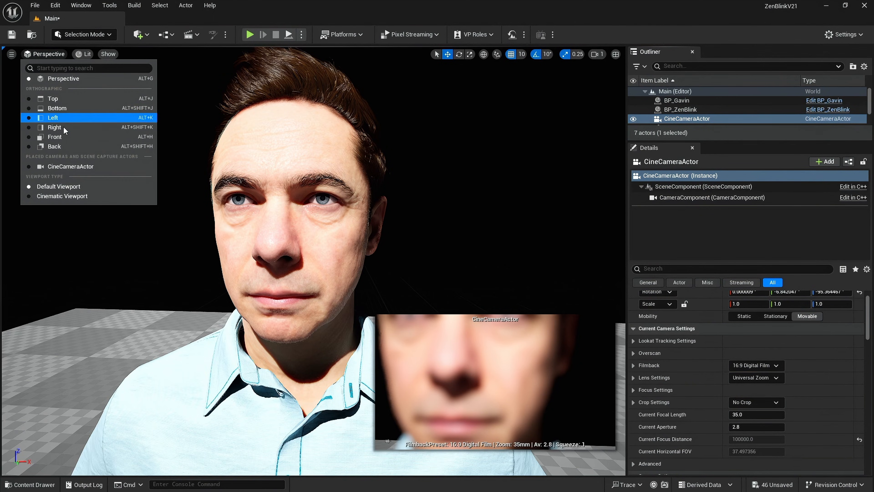
pyautogui.click(71, 196)
pyautogui.click(50, 57)
pyautogui.click(86, 56)
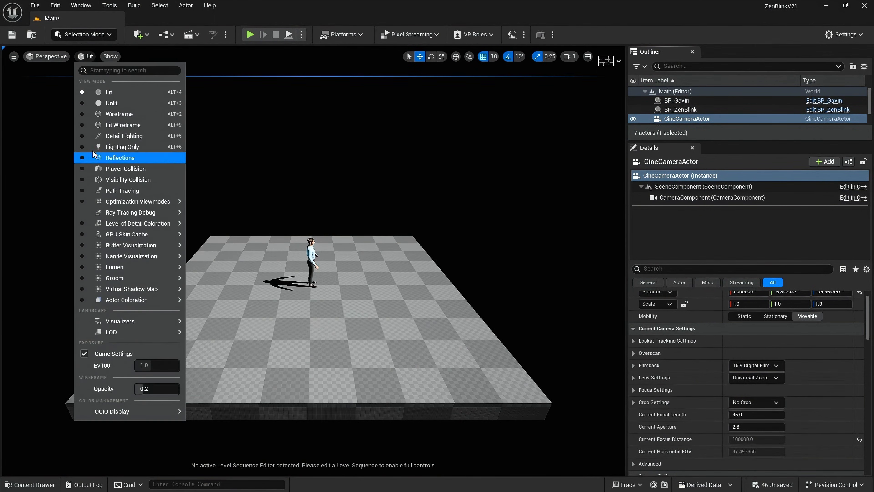
pyautogui.click(33, 53)
pyautogui.click(65, 169)
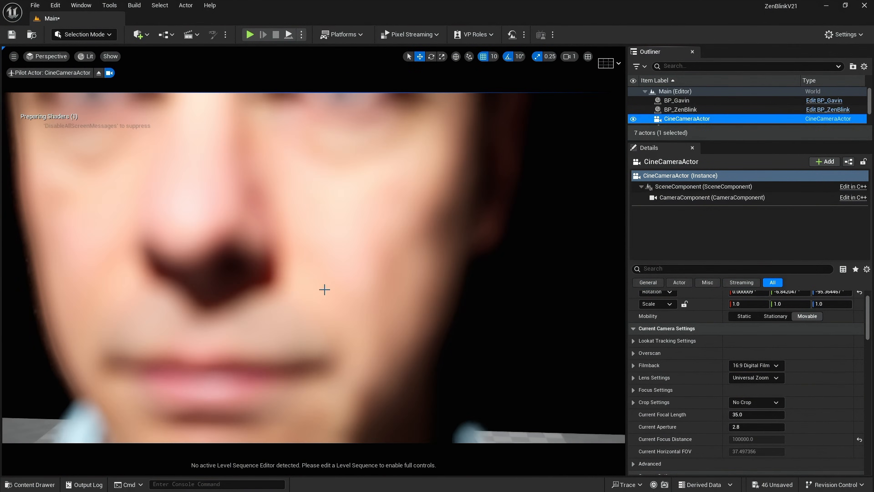
pyautogui.moveTo(310, 276); pyautogui.dragTo(328, 280, button='right')
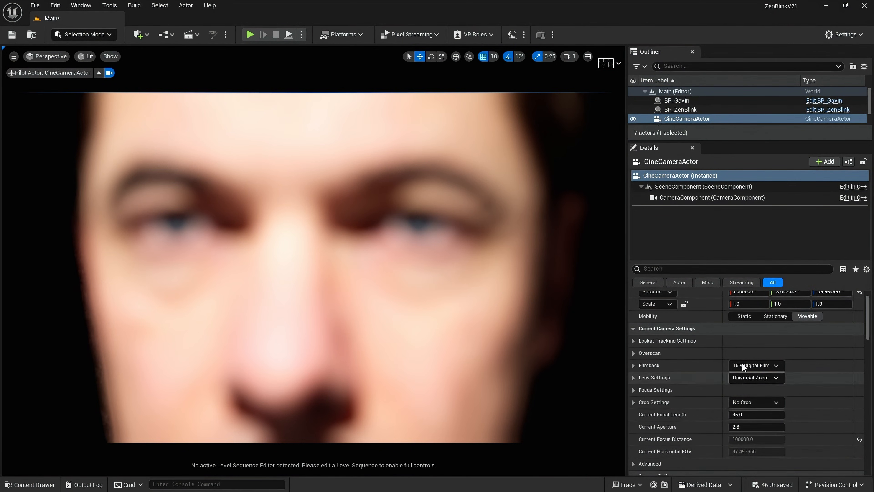
# Set the CineCameraActor's Focus Method to Tracking in its Focus Settings.
pyautogui.click(661, 119)
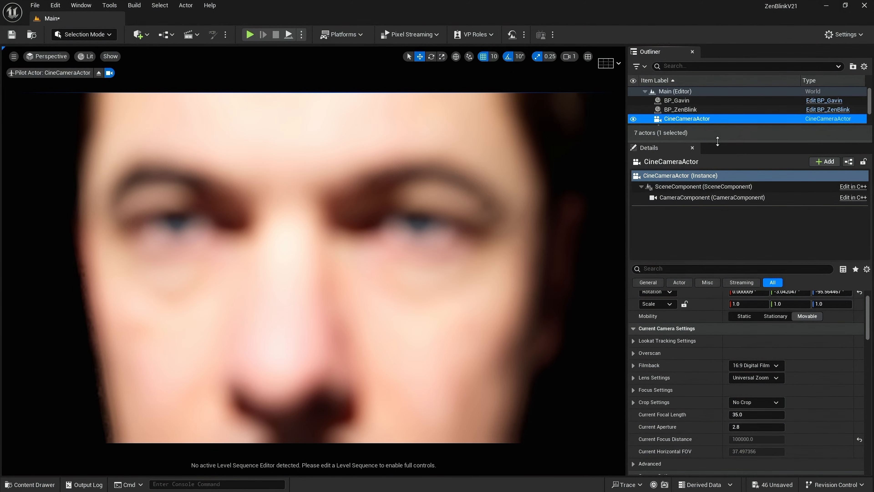
pyautogui.moveTo(712, 141); pyautogui.dragTo(712, 211)
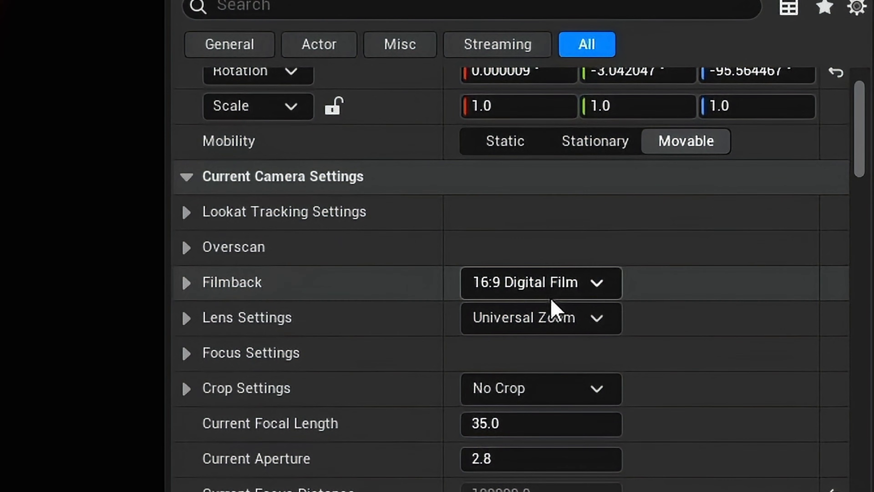
pyautogui.scroll(-2, 492, 271)
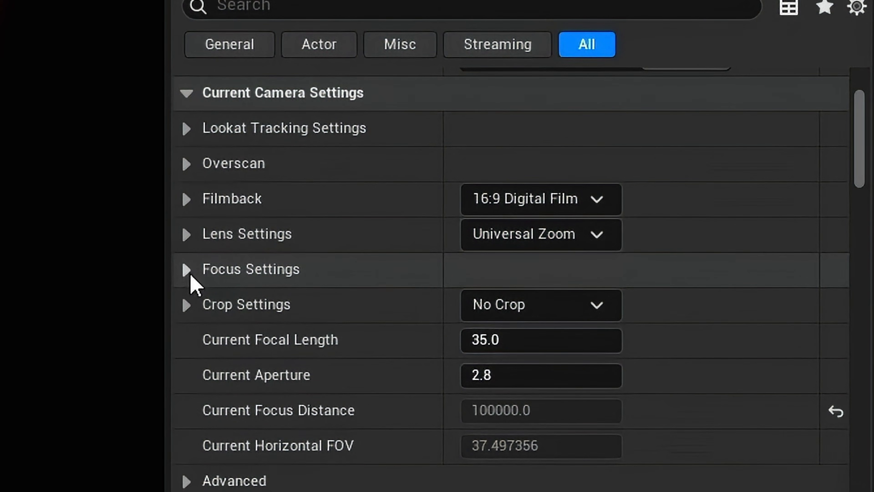
pyautogui.click(187, 271)
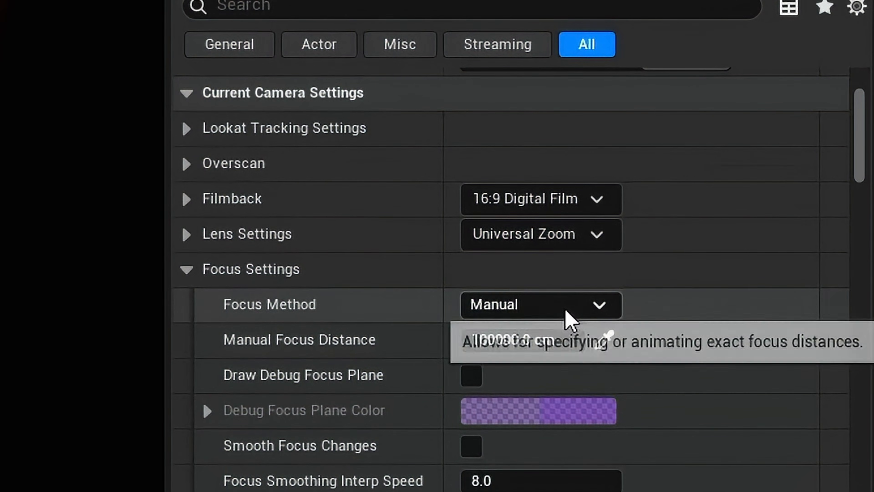
pyautogui.click(564, 309)
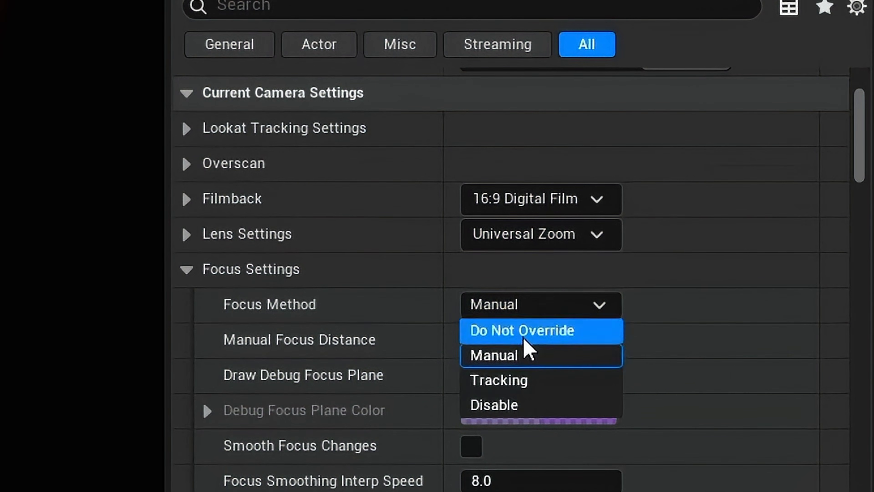
pyautogui.click(520, 383)
# Set the CineCameraActor's Actor to Track to Focus and simulate the level.
pyautogui.click(225, 344)
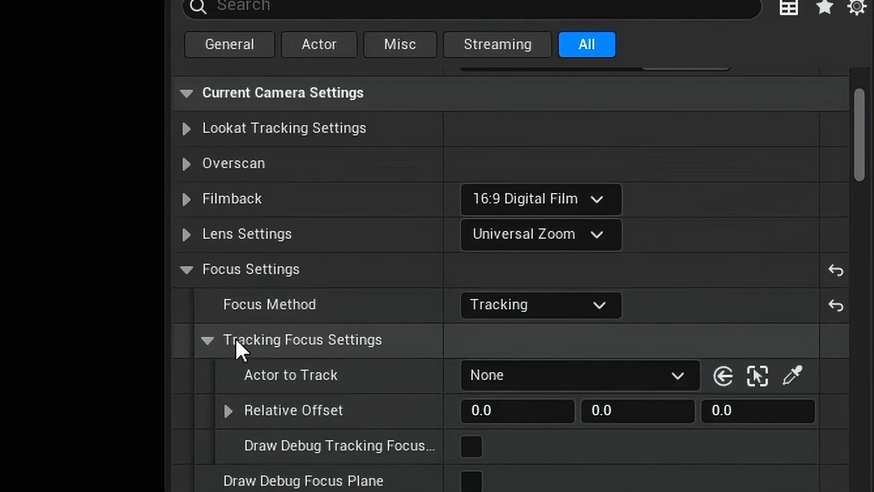
pyautogui.scroll(-2, 310, 339)
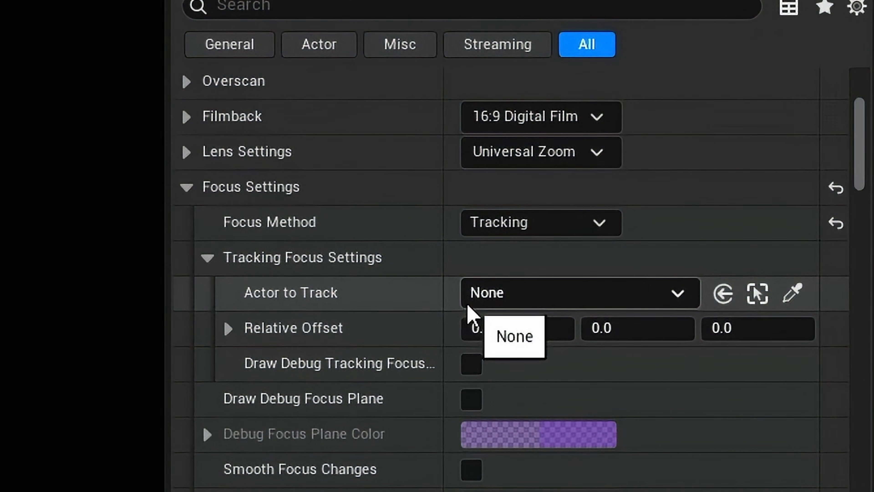
pyautogui.click(541, 299)
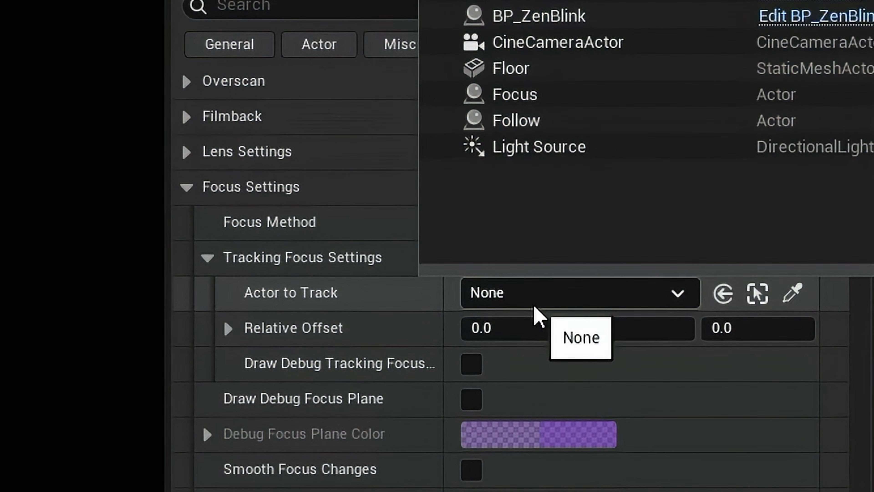
pyautogui.click(536, 98)
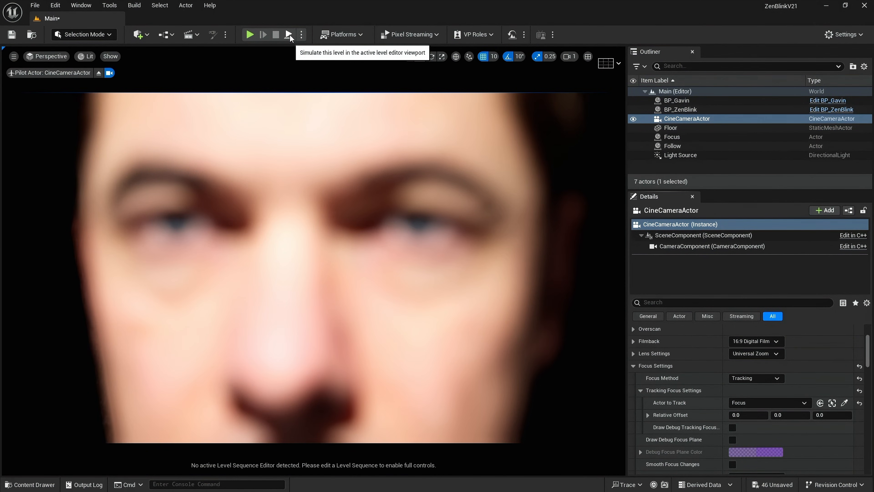
pyautogui.click(289, 34)
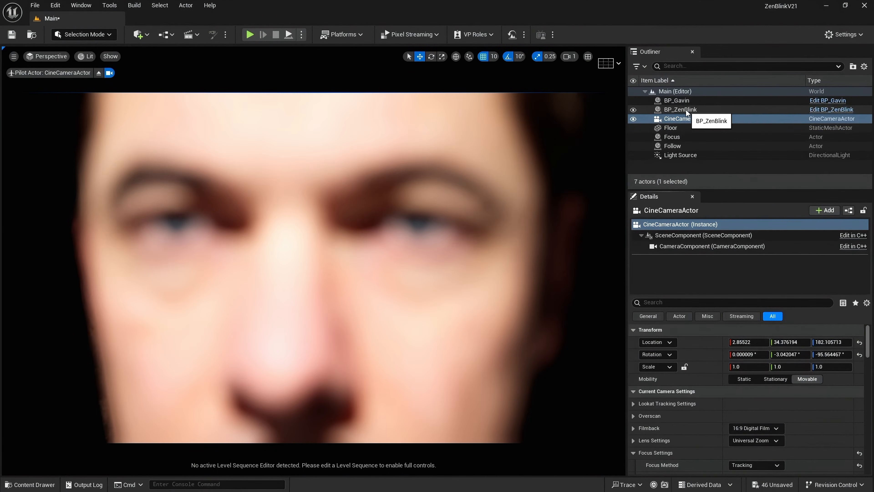
# Select BP_ZenBlink and set its Emotion to Childish in the animation defaults.
pyautogui.click(687, 109)
pyautogui.scroll(-5, 642, 413)
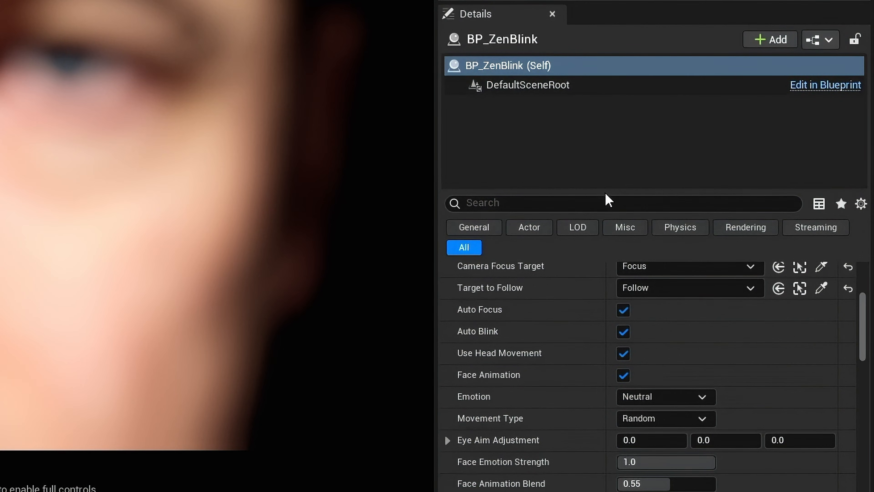
pyautogui.click(678, 399)
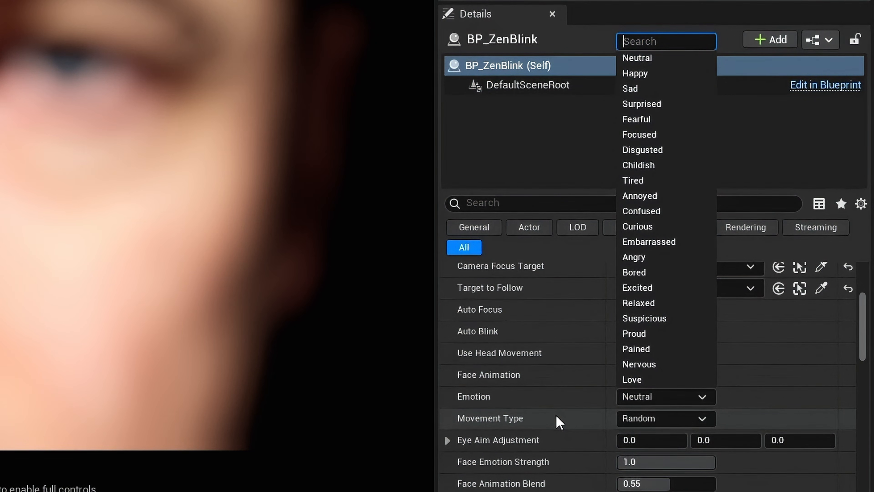
pyautogui.click(582, 397)
pyautogui.scroll(-2, 582, 397)
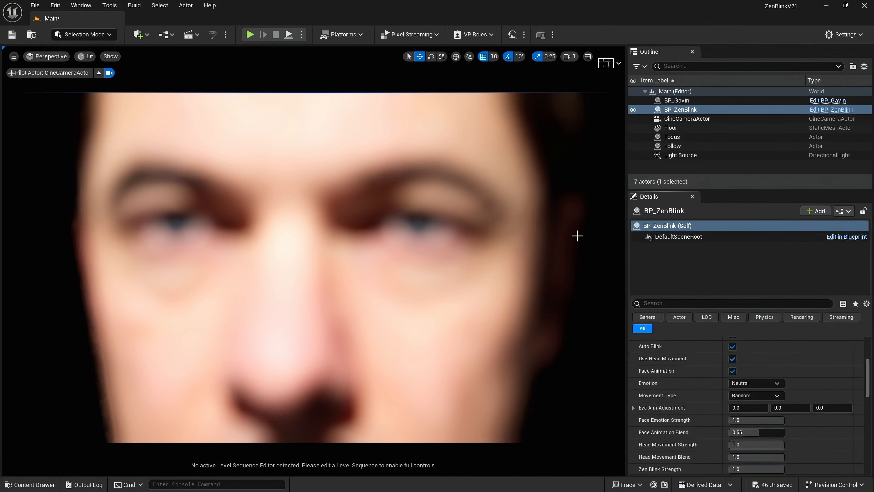
pyautogui.click(756, 384)
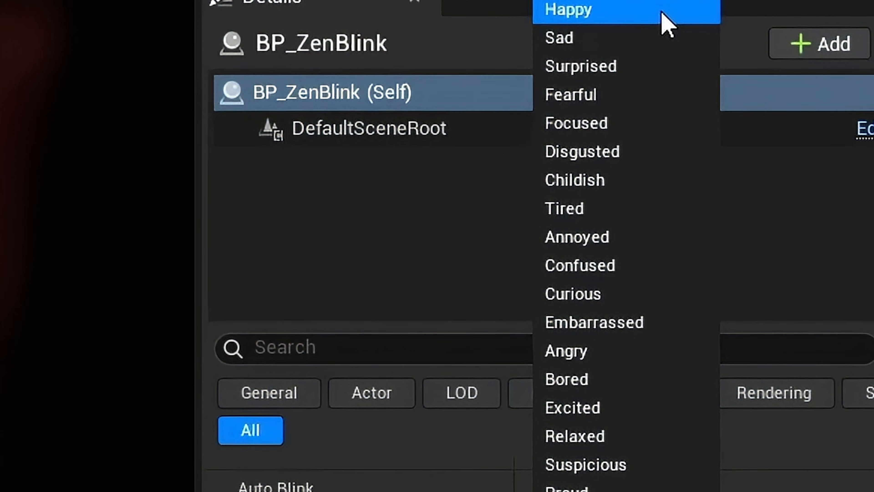
pyautogui.click(633, 182)
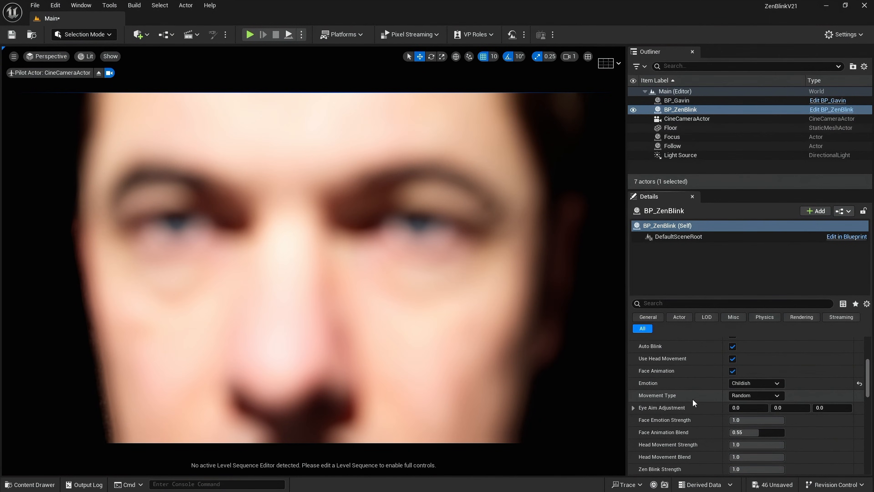
# Run the level and switch BP_ZenBlink's Use Head Movement and Face Animation each off and back on to compare the face animation.
pyautogui.click(250, 34)
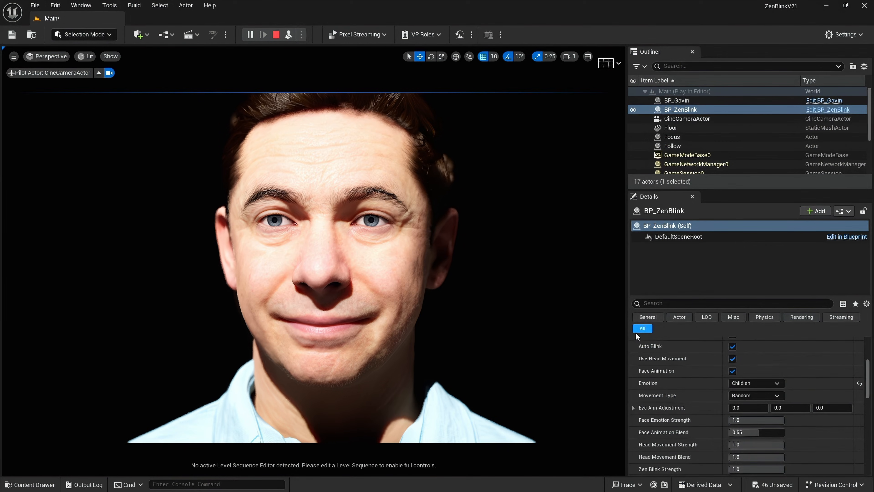
pyautogui.scroll(1, 735, 380)
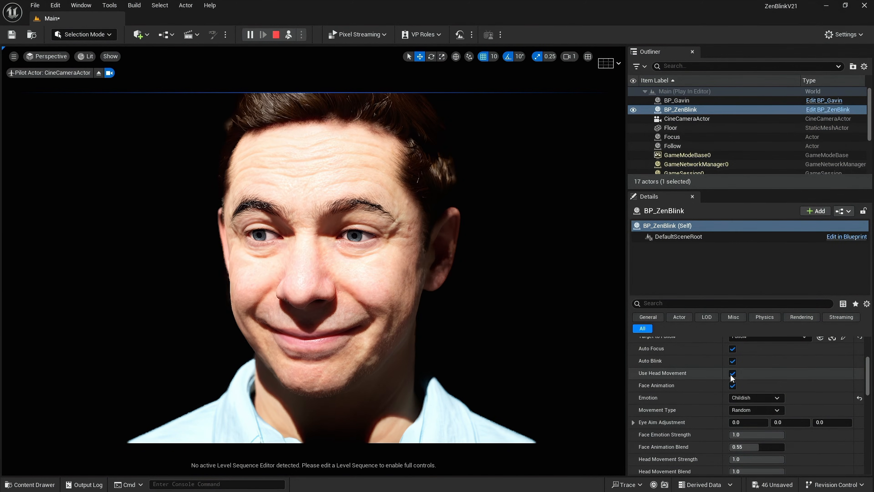
pyautogui.click(733, 375)
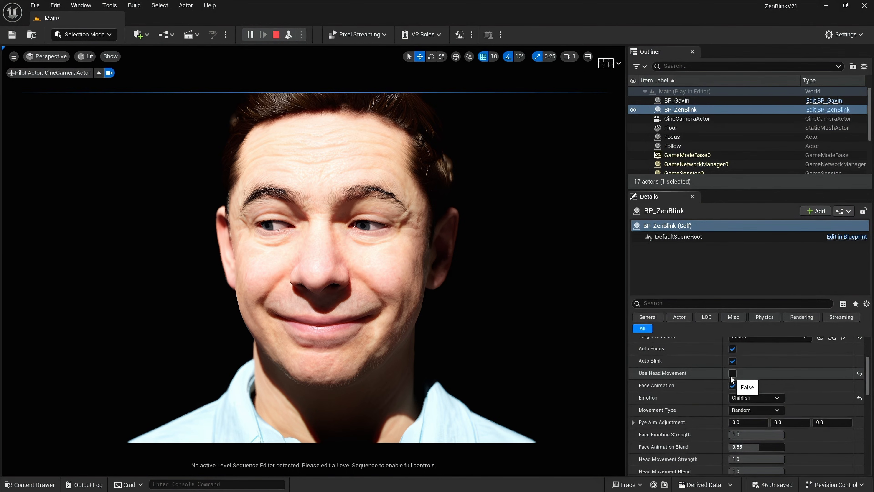
pyautogui.click(732, 375)
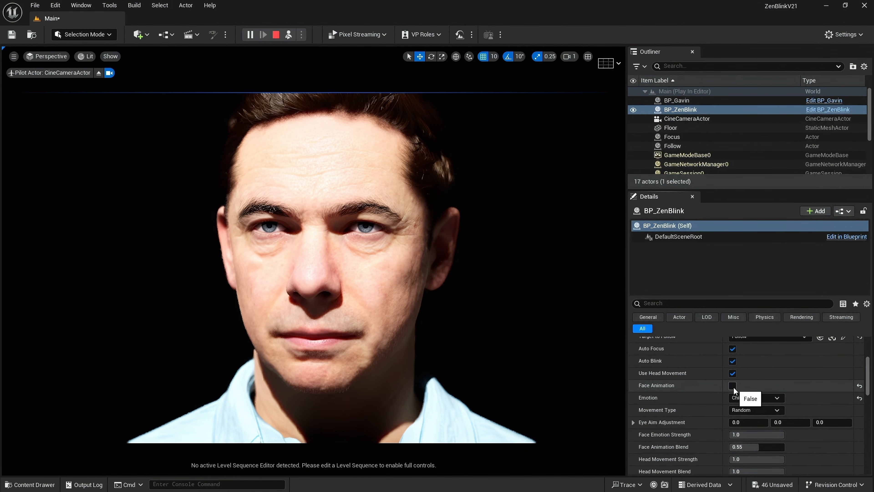
pyautogui.click(733, 386)
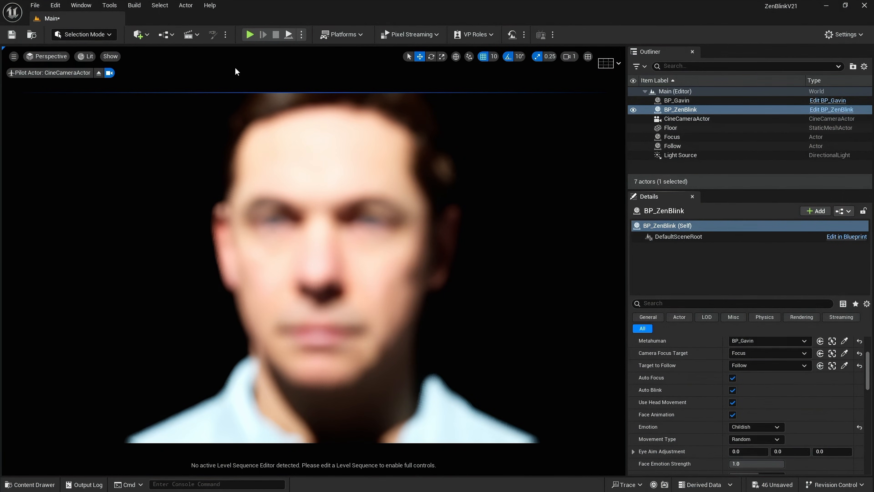
# Review BP_ZenBlink's animation defaults, its strength and blend values, and the Animation Eye Adjustments settings.
pyautogui.scroll(2, 695, 360)
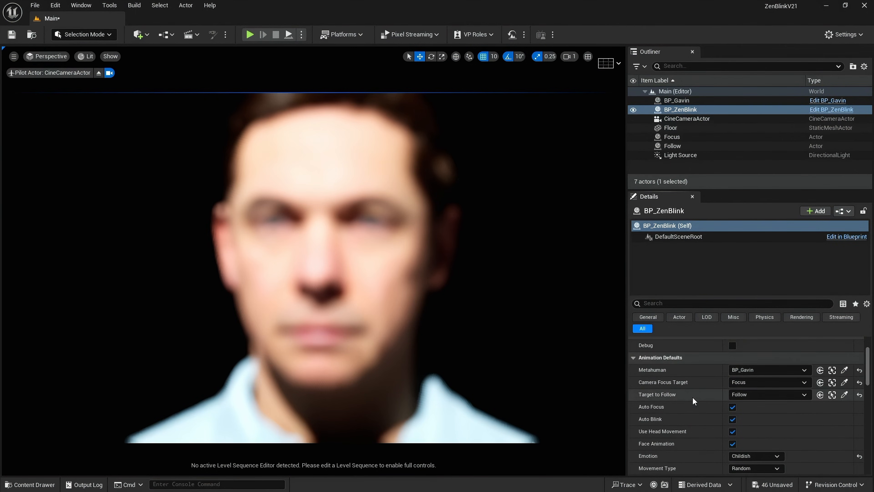
pyautogui.scroll(-2, 696, 362)
pyautogui.scroll(-1, 697, 371)
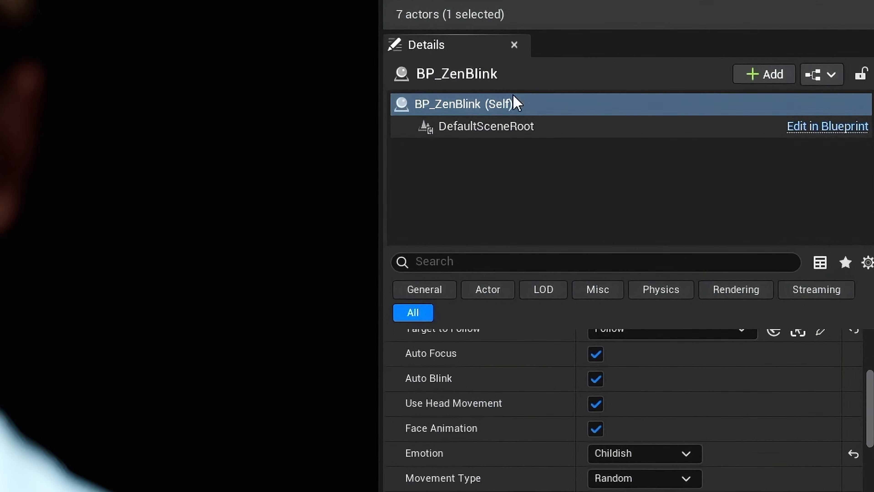
pyautogui.scroll(-6, 533, 460)
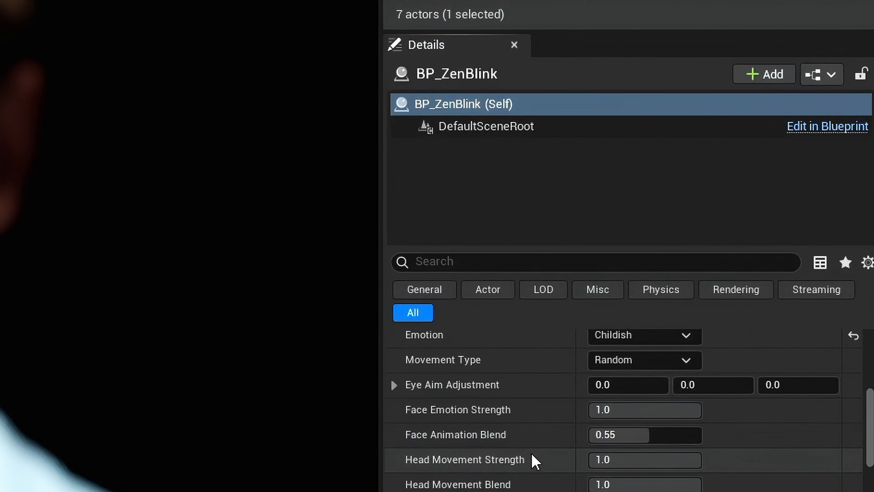
pyautogui.scroll(-2, 533, 460)
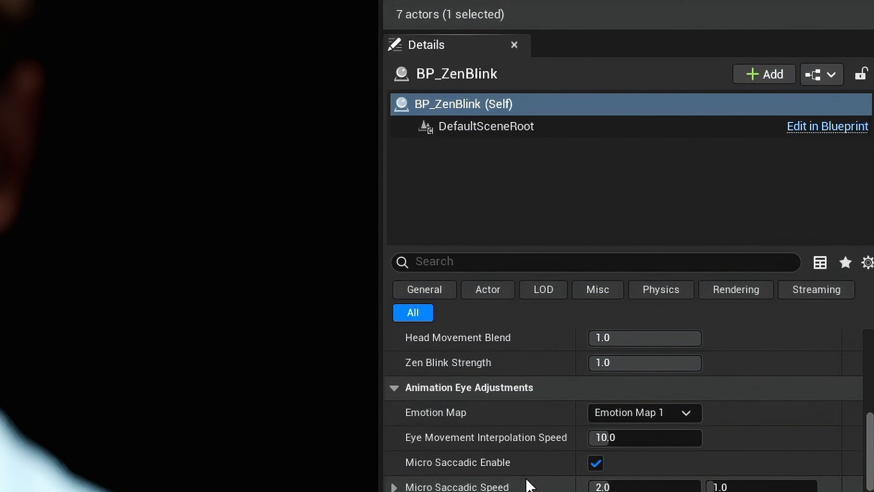
pyautogui.scroll(10, 530, 486)
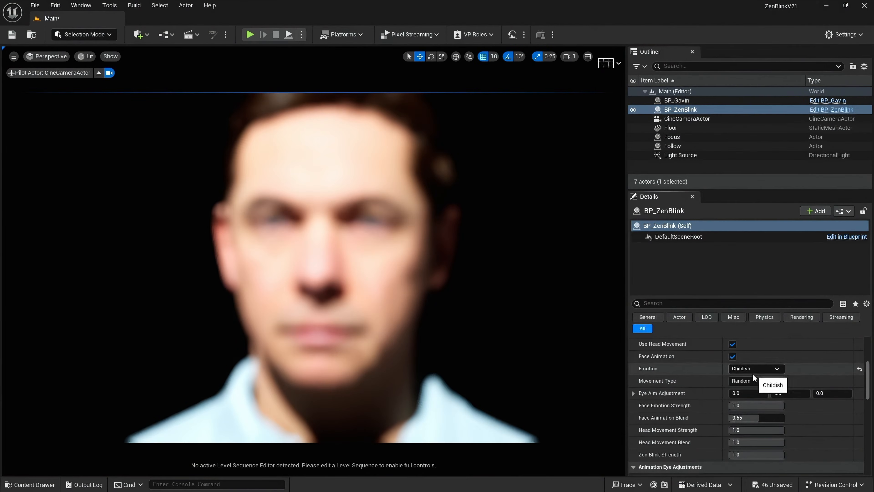
# Try the None and Random options for BP_ZenBlink's Movement Type, then set it to Follow Target.
pyautogui.click(753, 381)
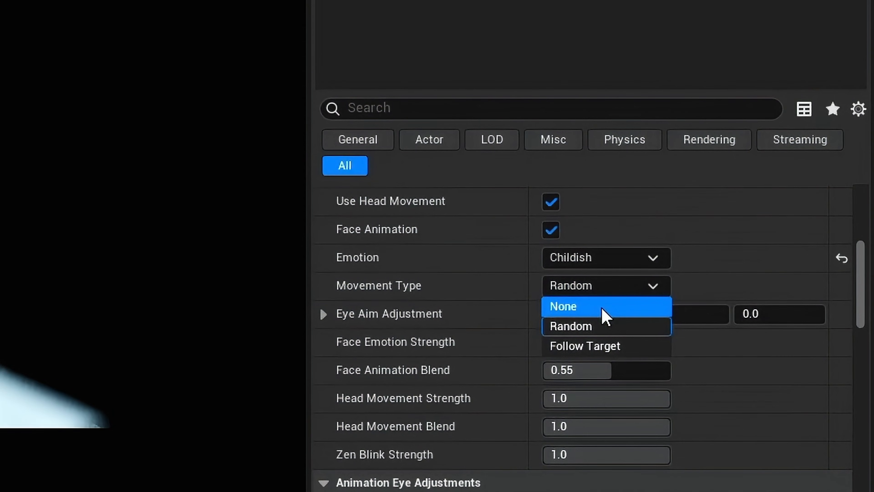
pyautogui.click(605, 312)
pyautogui.click(607, 291)
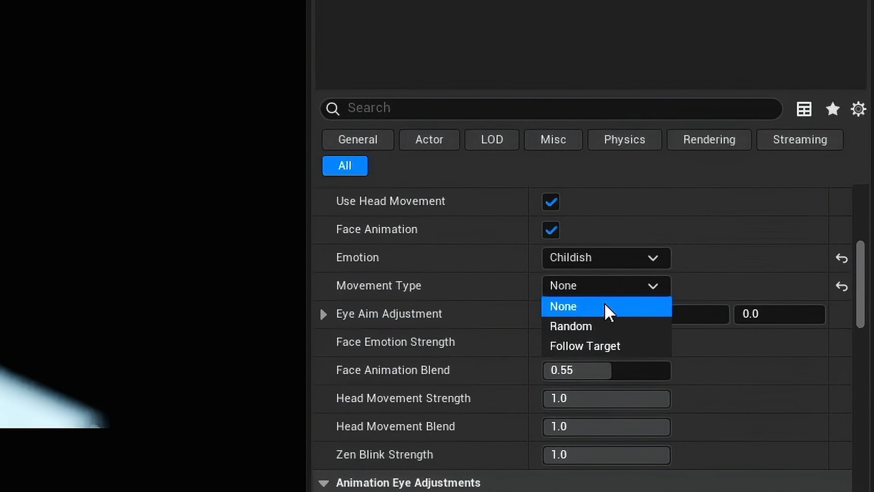
pyautogui.click(600, 331)
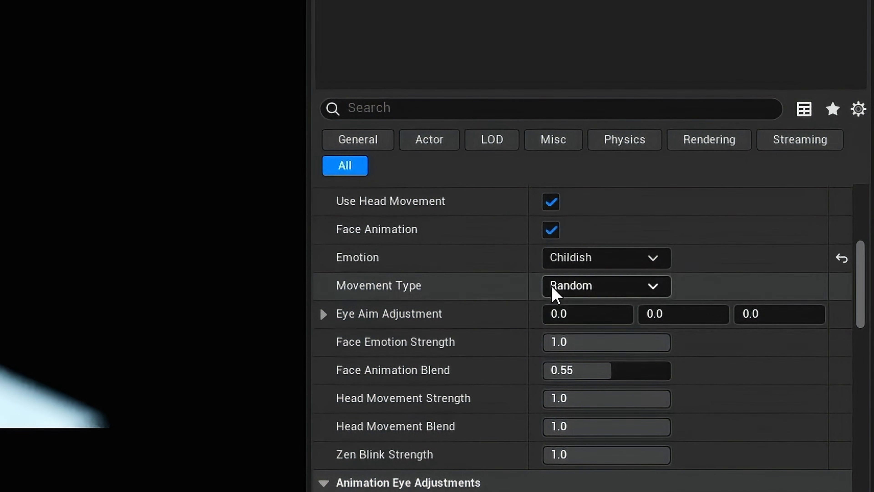
pyautogui.click(586, 289)
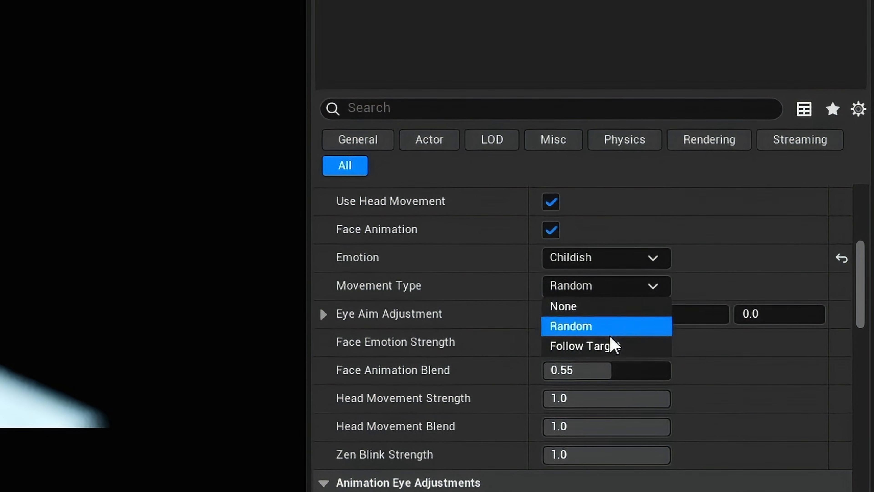
pyautogui.click(592, 348)
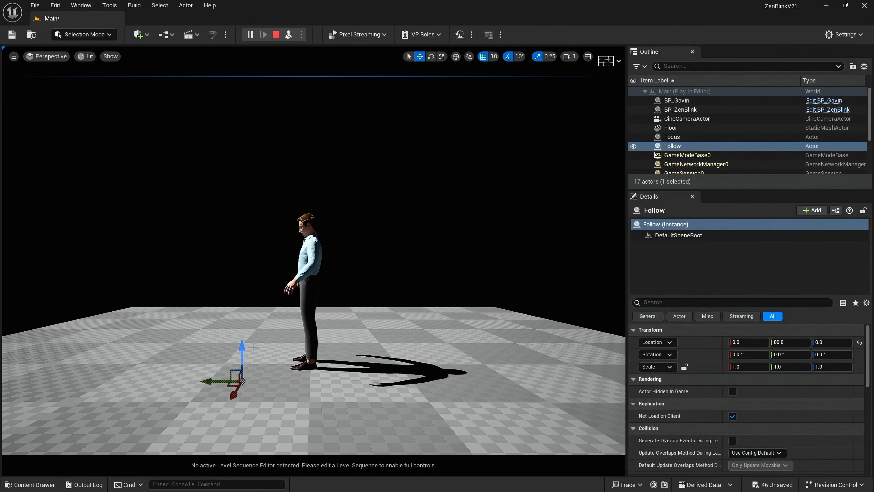
# With the level running, raise the Follow actor to head height and move it around before the MetaHuman, ending at about Y 100, Z 180.
pyautogui.moveTo(243, 351); pyautogui.dragTo(242, 331)
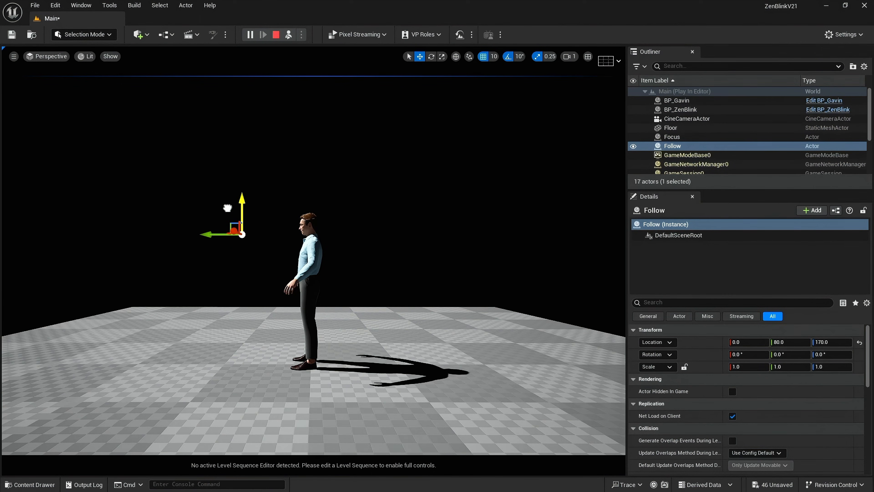
pyautogui.scroll(5, 279, 279)
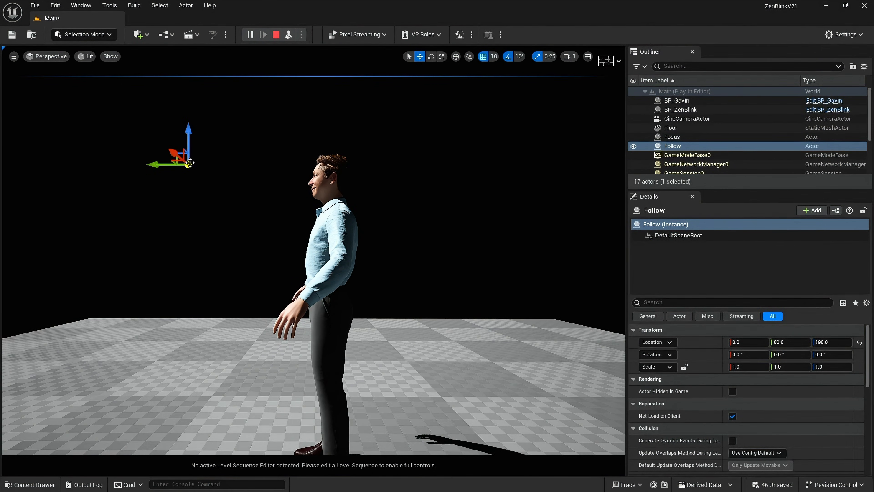
pyautogui.moveTo(189, 163); pyautogui.dragTo(123, 260)
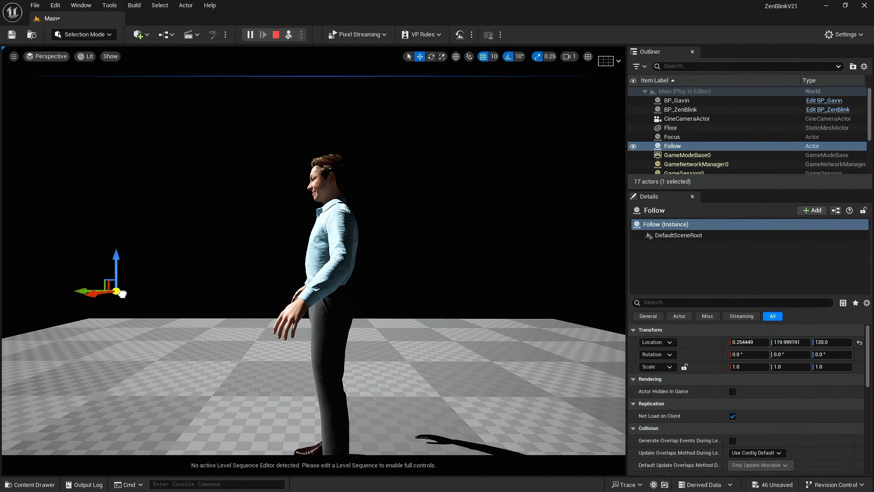
pyautogui.moveTo(123, 293); pyautogui.dragTo(159, 177)
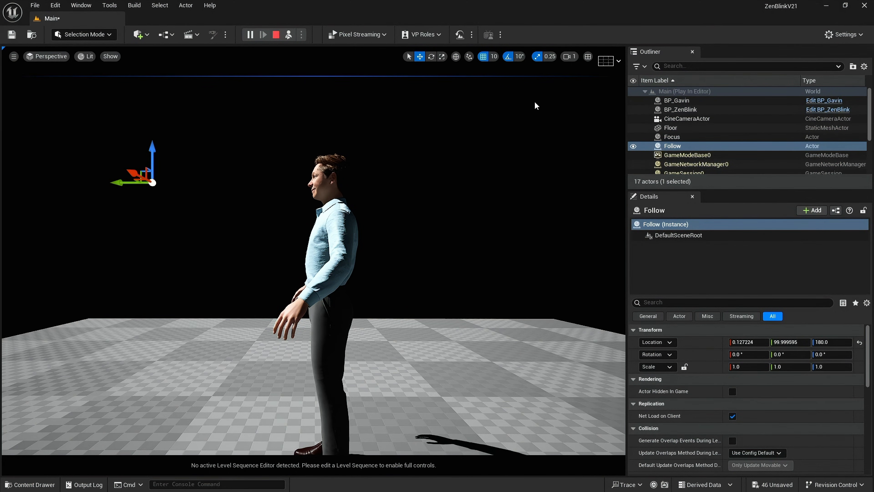
# Turn off grid snapping and move the Follow actor freely to about X -16.5, Y 109.4, Z 186.1.
pyautogui.click(483, 57)
pyautogui.moveTo(136, 174); pyautogui.dragTo(173, 140)
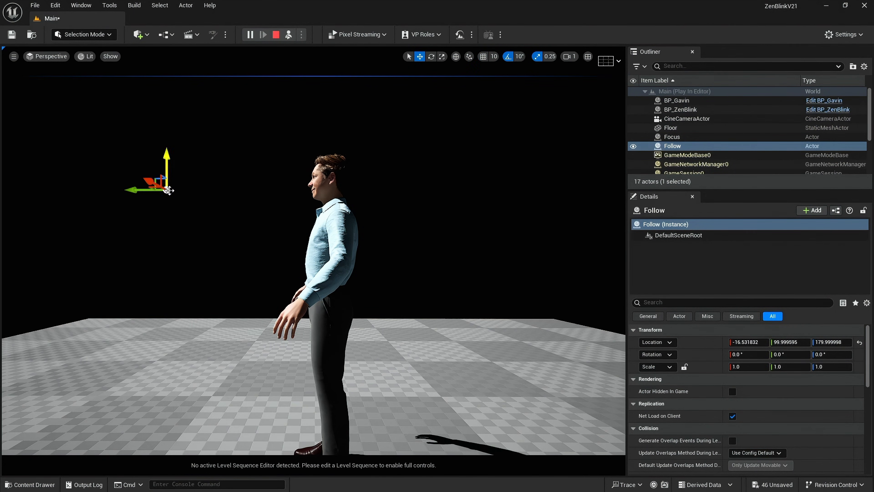
pyautogui.moveTo(169, 190); pyautogui.dragTo(151, 180)
# View the scene through the CineCameraActor and slide the Follow actor's X location back and forth, ending at about -37.
pyautogui.click(47, 57)
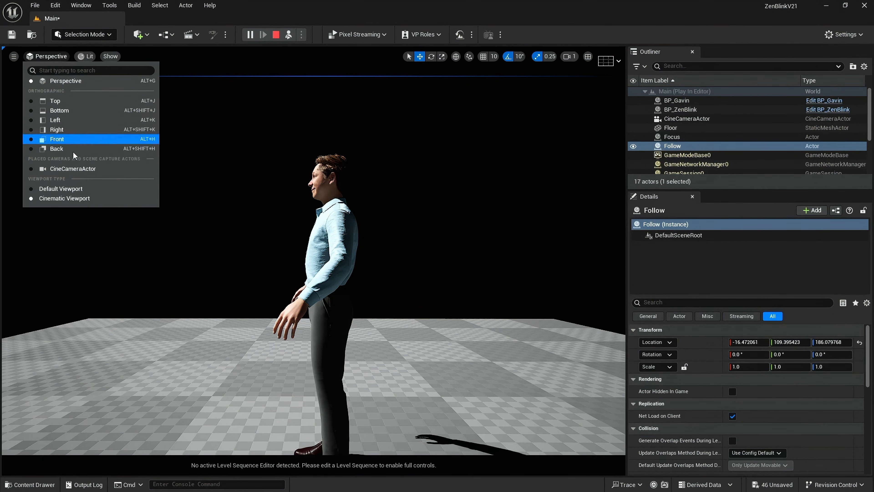
pyautogui.click(78, 171)
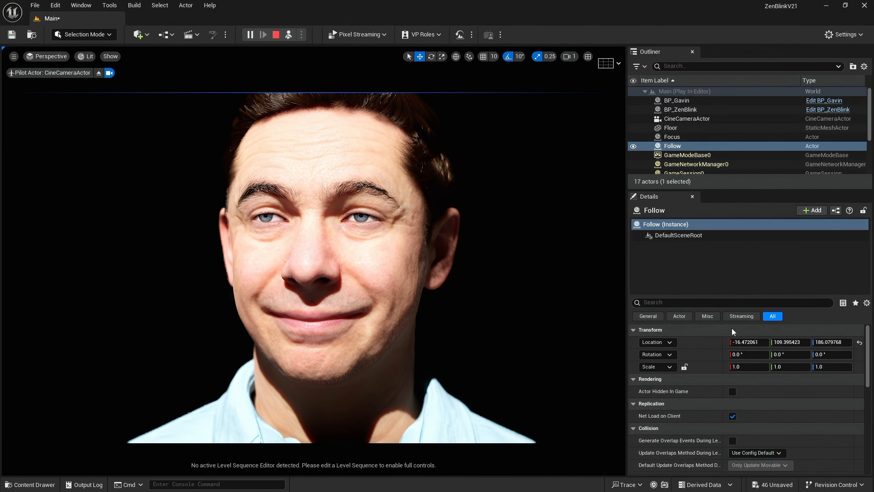
pyautogui.moveTo(744, 343); pyautogui.dragTo(767, 342)
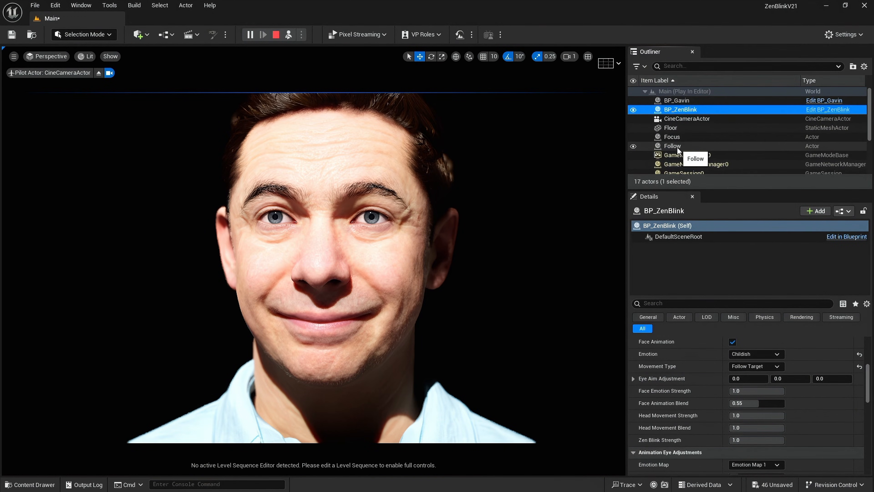
pyautogui.click(677, 147)
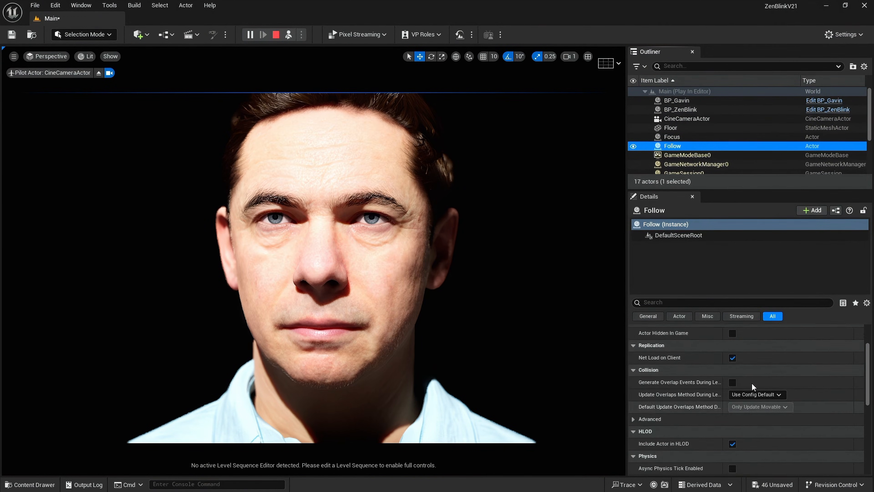
pyautogui.moveTo(745, 343); pyautogui.dragTo(730, 343)
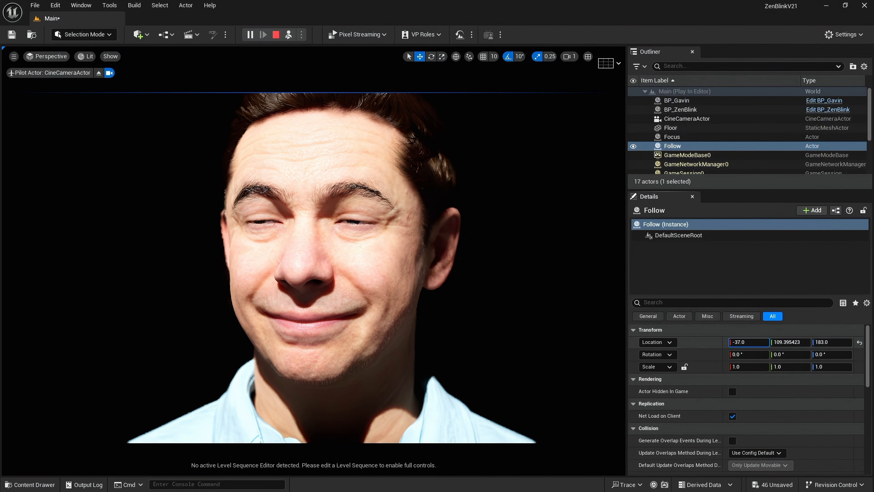
# Try different first and third values of BP_ZenBlink's Eye Aim Adjustment, then return them to 0.0.
pyautogui.click(701, 110)
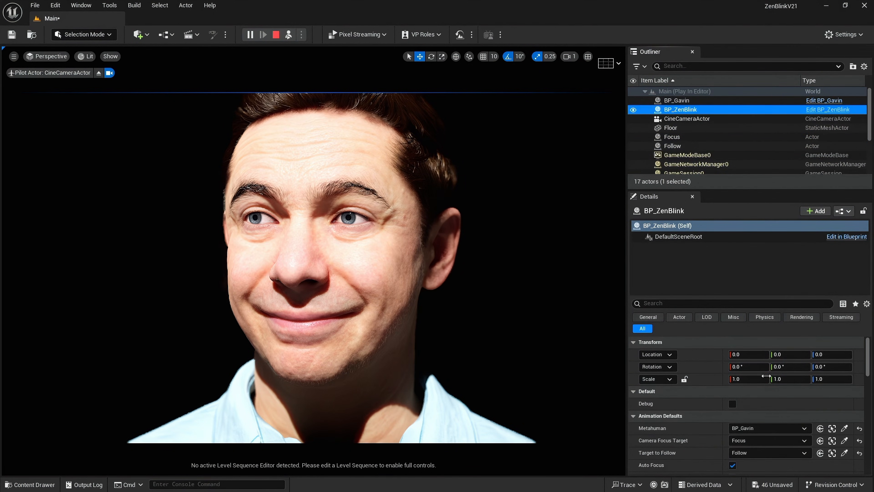
pyautogui.scroll(-6, 782, 422)
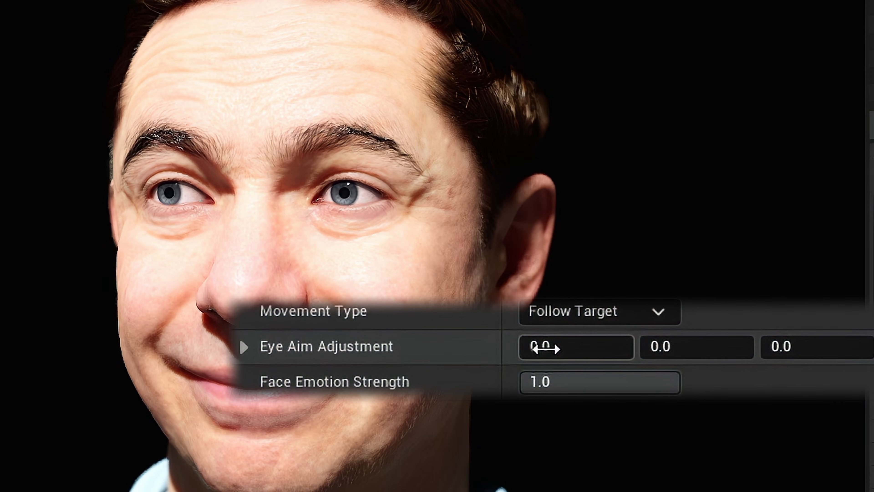
pyautogui.moveTo(576, 347); pyautogui.dragTo(597, 346)
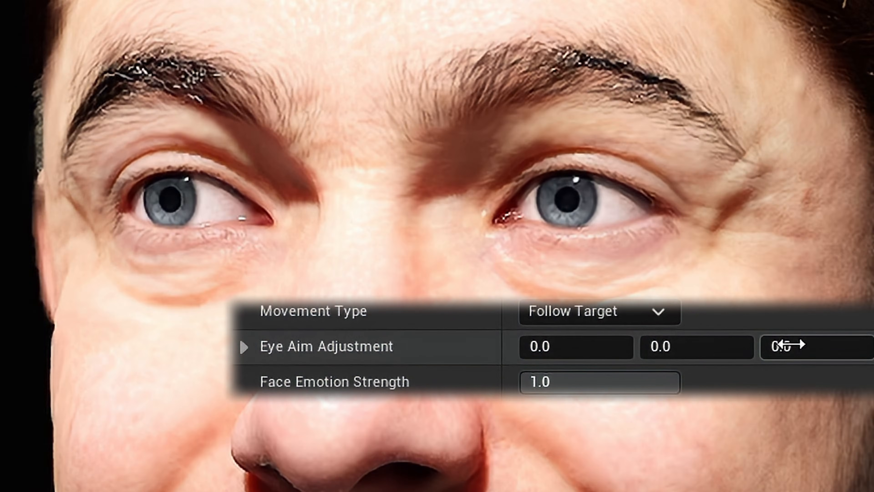
pyautogui.moveTo(788, 346); pyautogui.dragTo(806, 348)
pyautogui.click(873, 346)
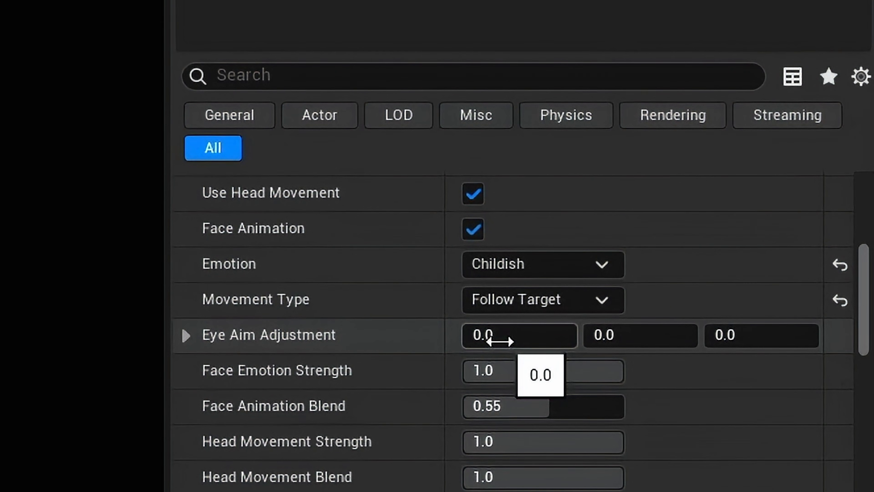
pyautogui.moveTo(499, 341)
pyautogui.mouseDown()
pyautogui.moveTo(516, 340)
pyautogui.moveTo(497, 341)
pyautogui.mouseUp()
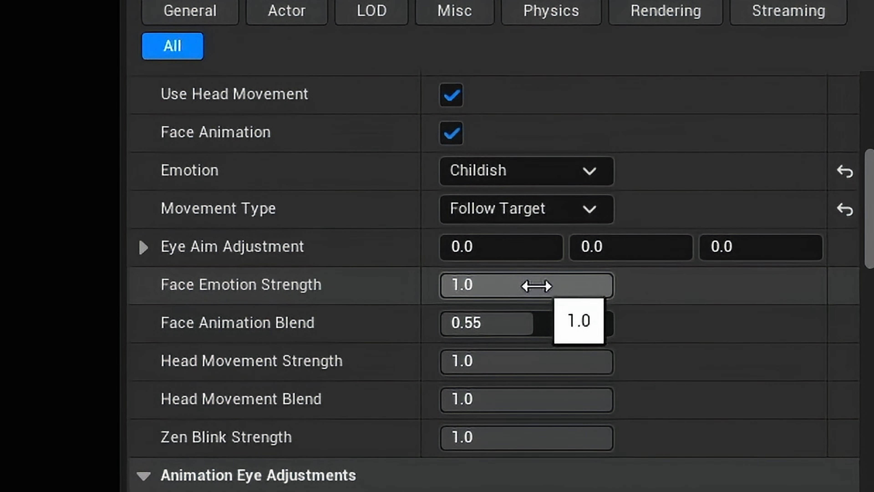
# Lower Face Emotion Strength to about 0.12 and restore it to 1.0, then drop Face Animation Blend to 0.0 and raise it again.
pyautogui.moveTo(568, 287); pyautogui.dragTo(511, 285)
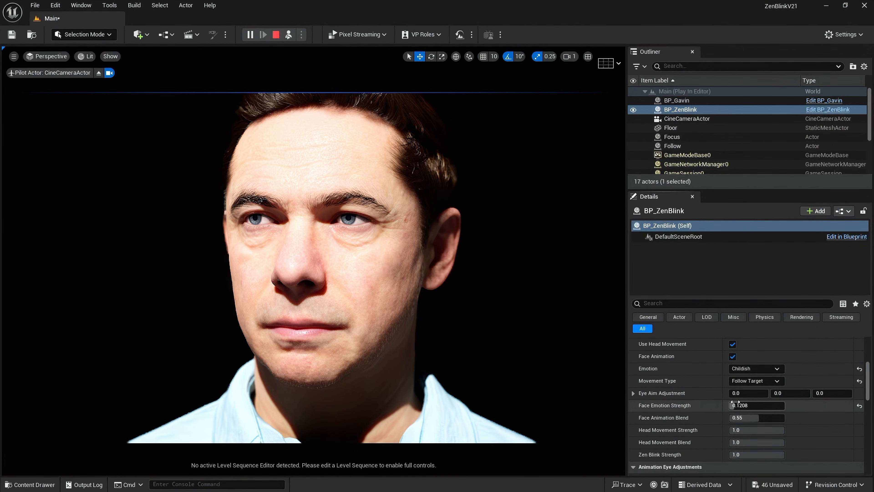
pyautogui.moveTo(740, 406); pyautogui.dragTo(758, 406)
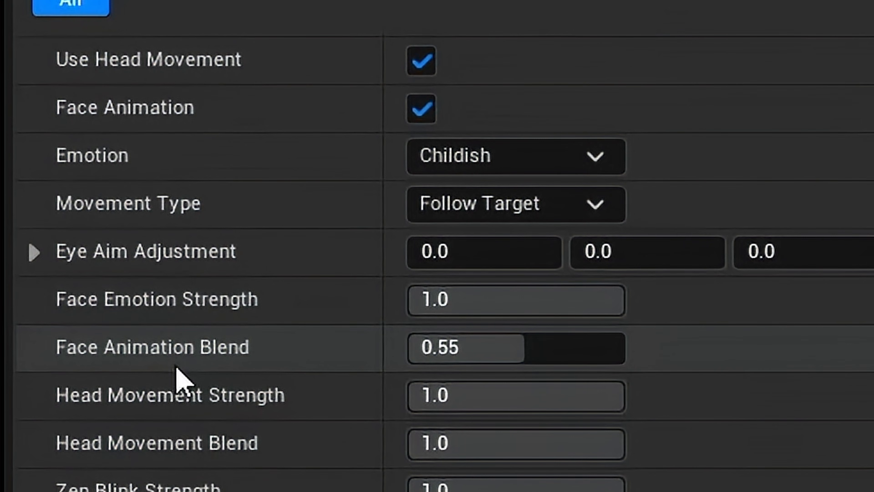
pyautogui.moveTo(498, 350); pyautogui.dragTo(410, 349)
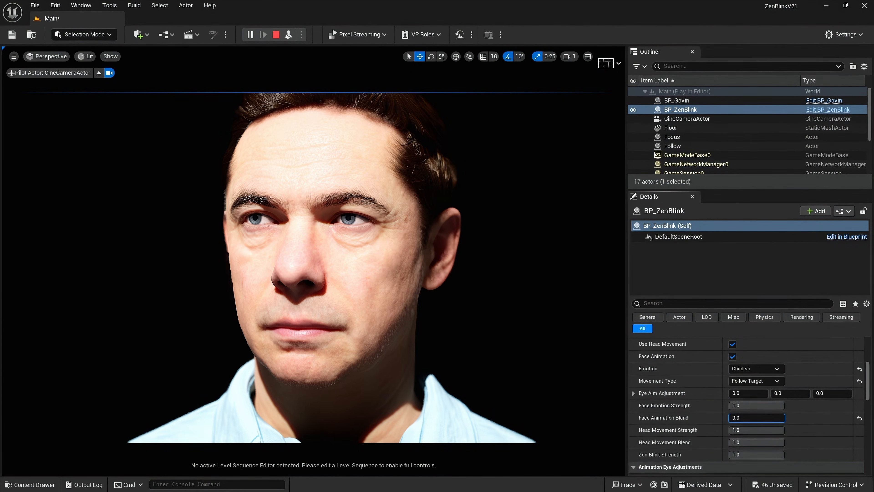
pyautogui.moveTo(736, 417); pyautogui.dragTo(753, 417)
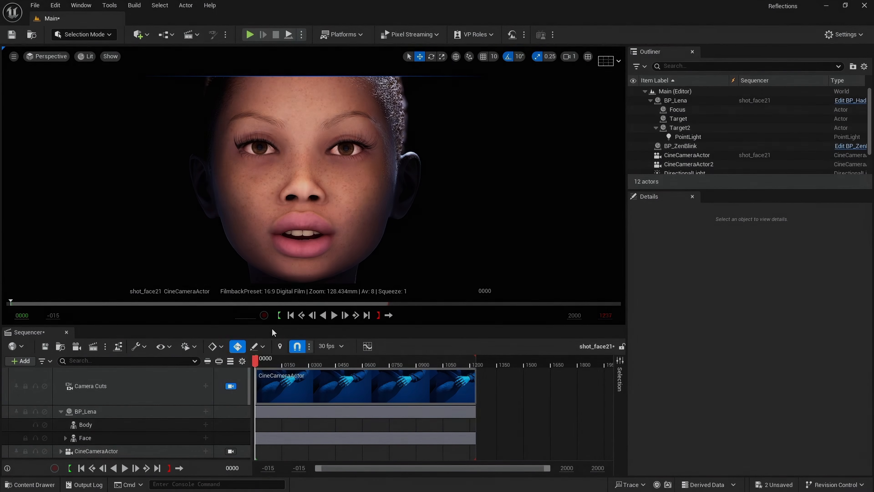
# In the Reflections project, preview the shot_face21 sequence, then set BP_ZenBlink's Face Animation Blend to 0.0.
pyautogui.click(334, 315)
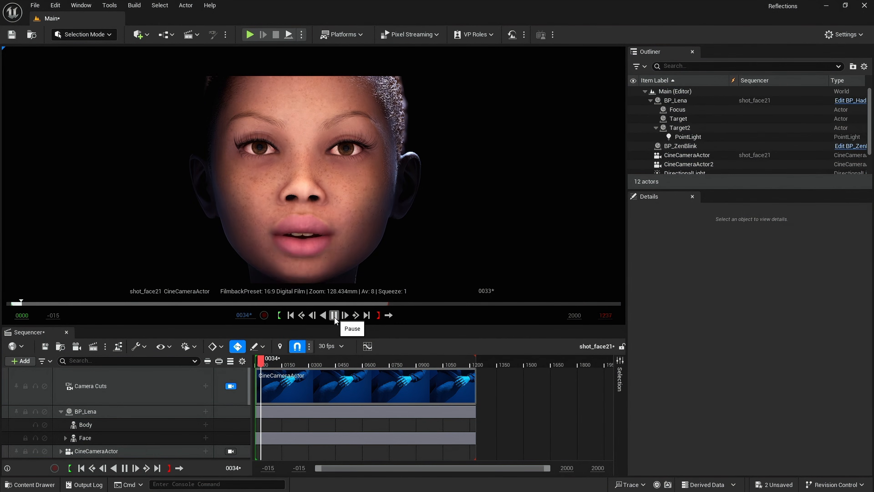
pyautogui.click(681, 146)
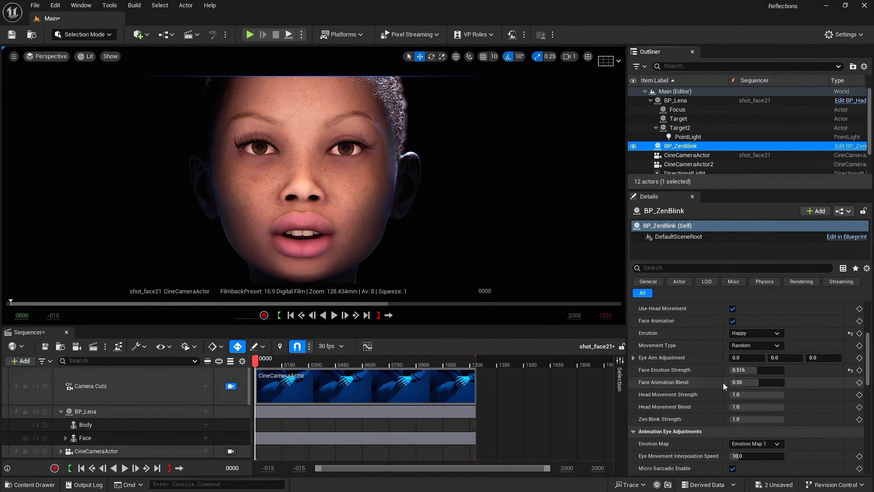
pyautogui.moveTo(757, 384); pyautogui.dragTo(747, 384)
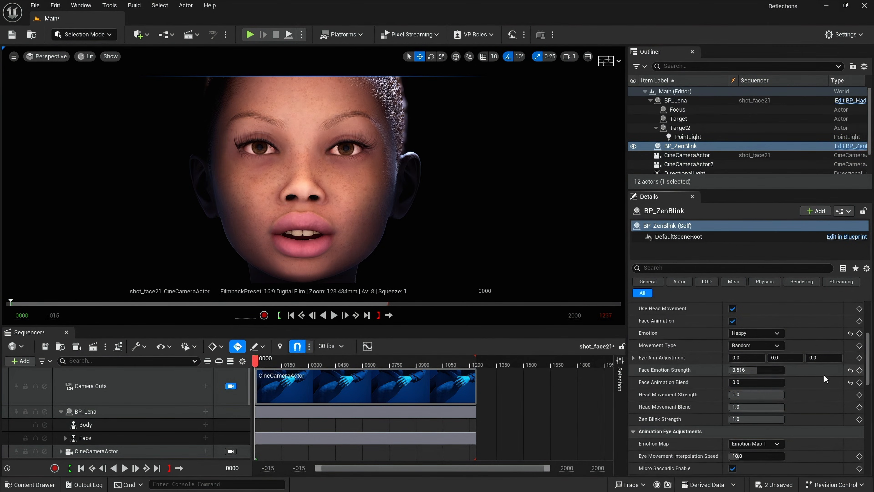
# Start simulating the level and turn off Use Head Movement for BP_ZenBlink.
pyautogui.click(289, 33)
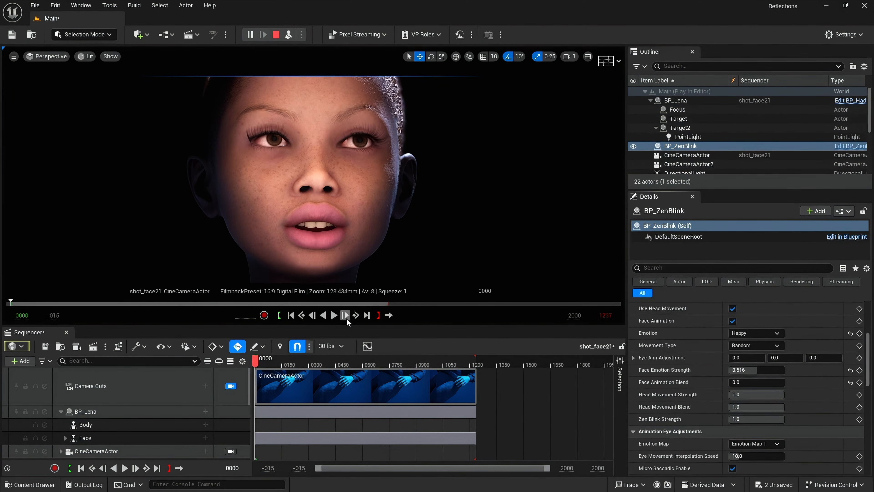
pyautogui.scroll(3, 764, 394)
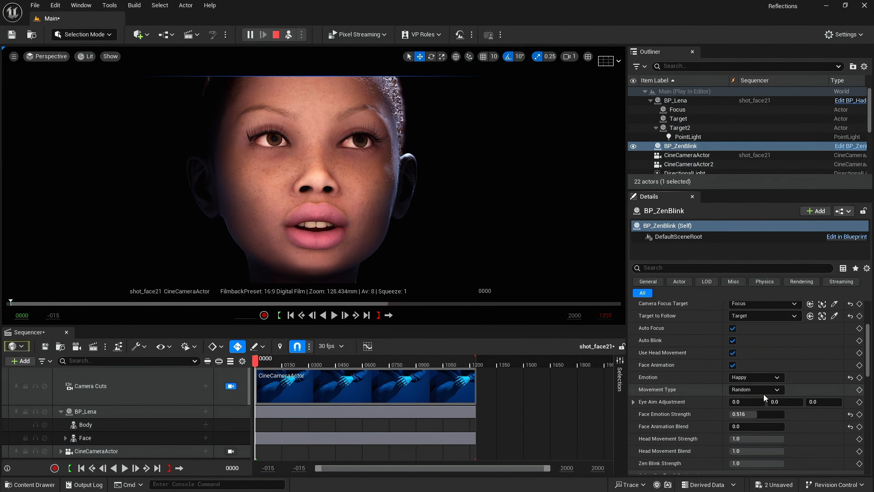
pyautogui.click(733, 353)
pyautogui.scroll(-2, 715, 387)
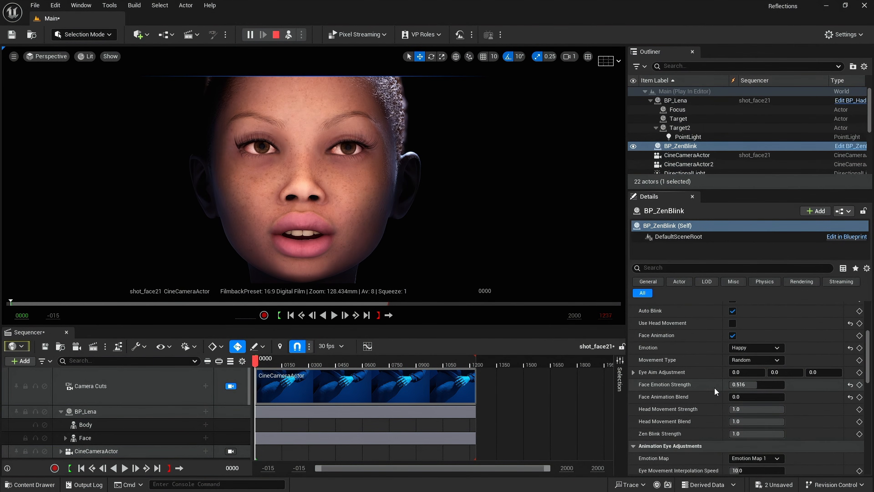
pyautogui.scroll(-2, 714, 387)
# Play the shot_face21 sequence to examine the face animation, then pause it and return to the first frame.
pyautogui.click(334, 316)
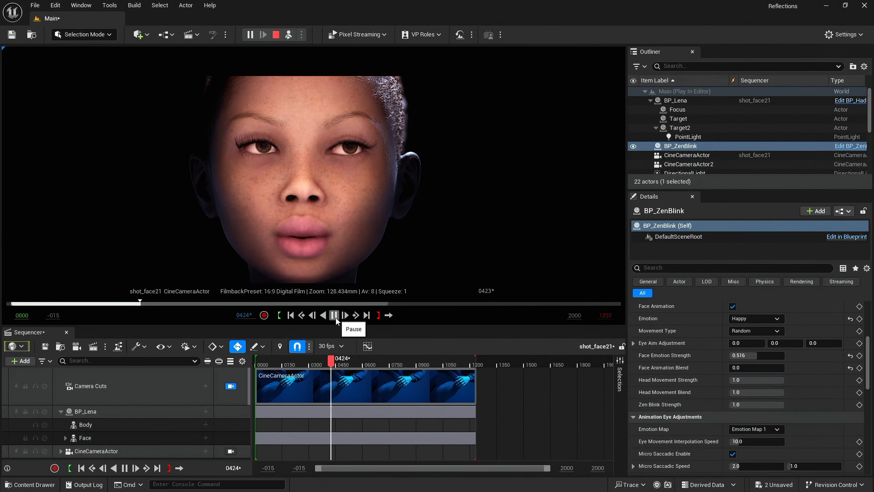
pyautogui.click(334, 316)
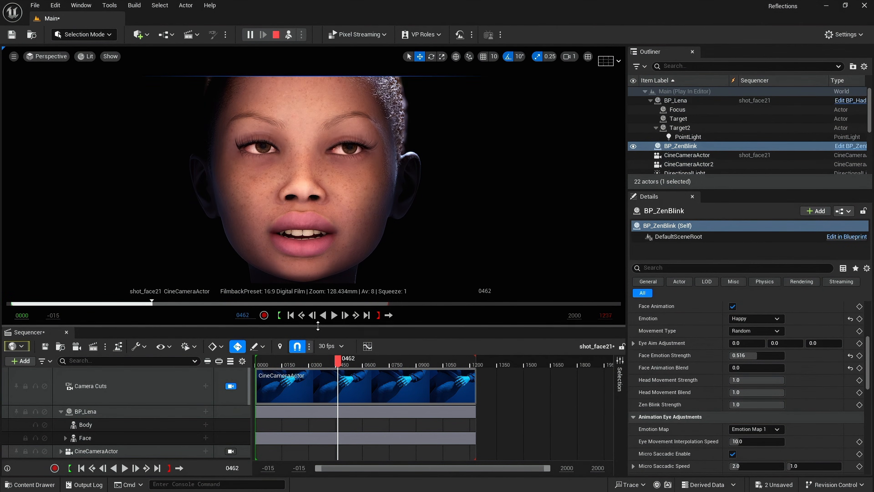
pyautogui.click(294, 317)
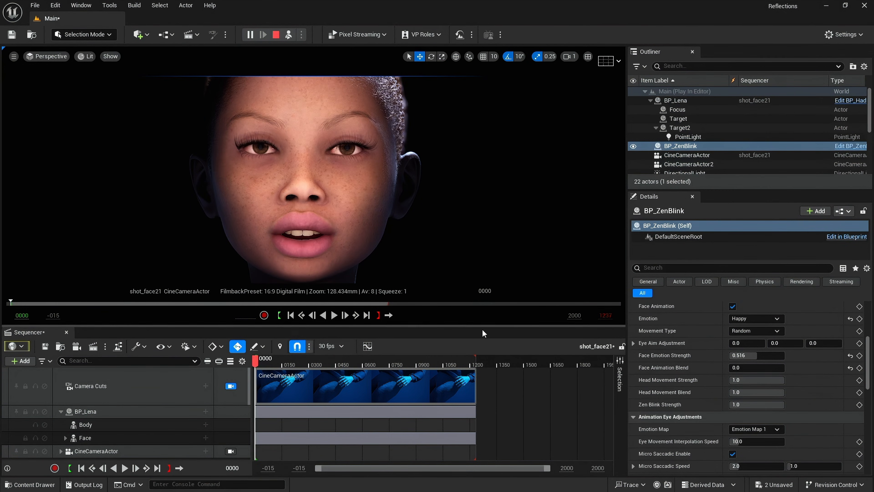
# Raise Face Animation Blend to 1.0, play the sequence, and gradually lower the blend to about 0.54 during playback.
pyautogui.moveTo(745, 370); pyautogui.dragTo(785, 370)
pyautogui.click(333, 320)
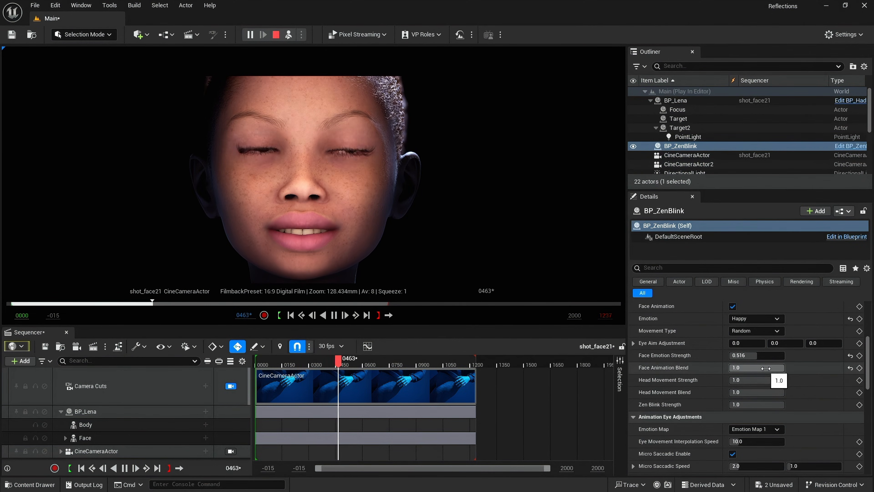
pyautogui.moveTo(783, 368); pyautogui.dragTo(778, 368)
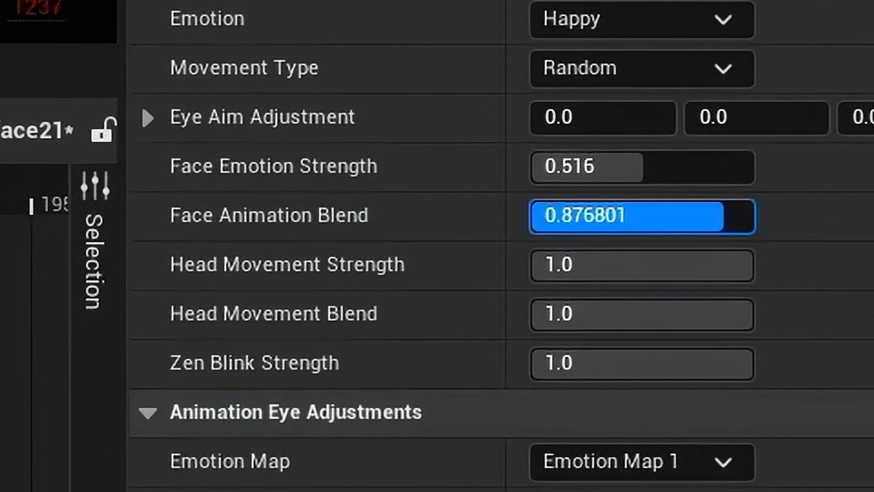
pyautogui.moveTo(712, 216); pyautogui.dragTo(680, 216)
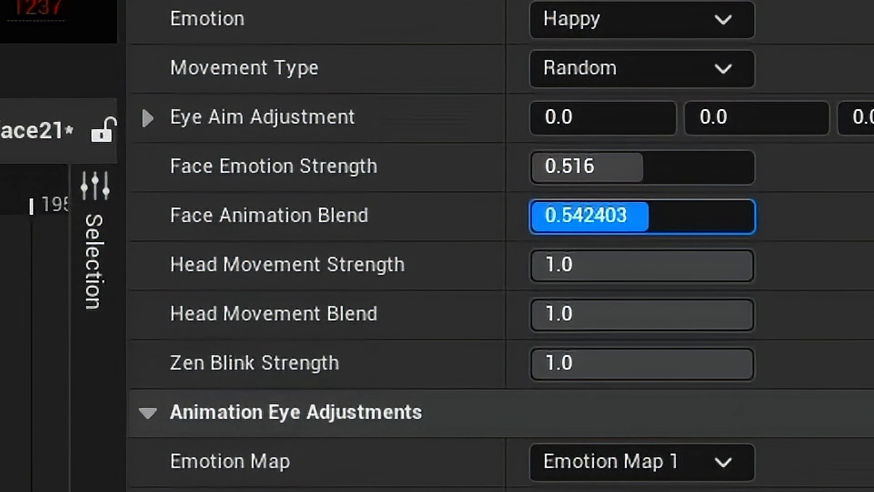
# Set BP_ZenBlink's Face Animation Blend to exactly 0.5 while the sequence plays.
pyautogui.click(706, 219)
pyautogui.click(706, 219)
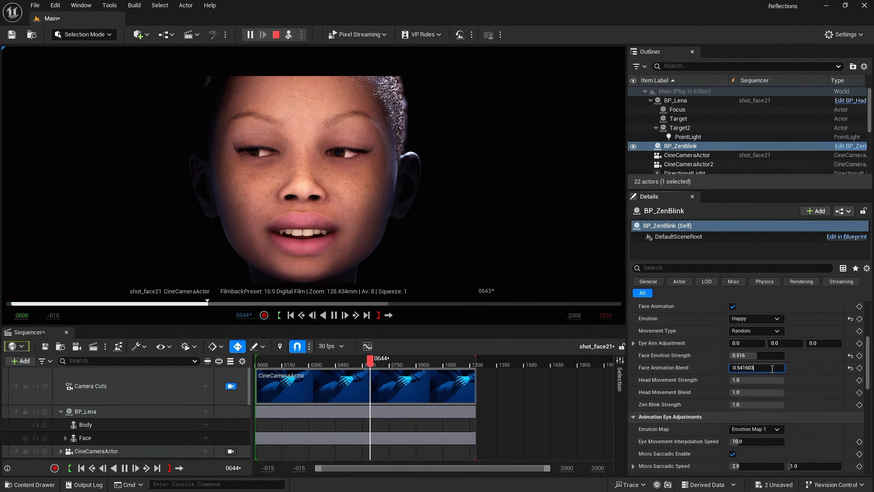
pyautogui.press('BackSpace')
pyautogui.press('BackSpace')
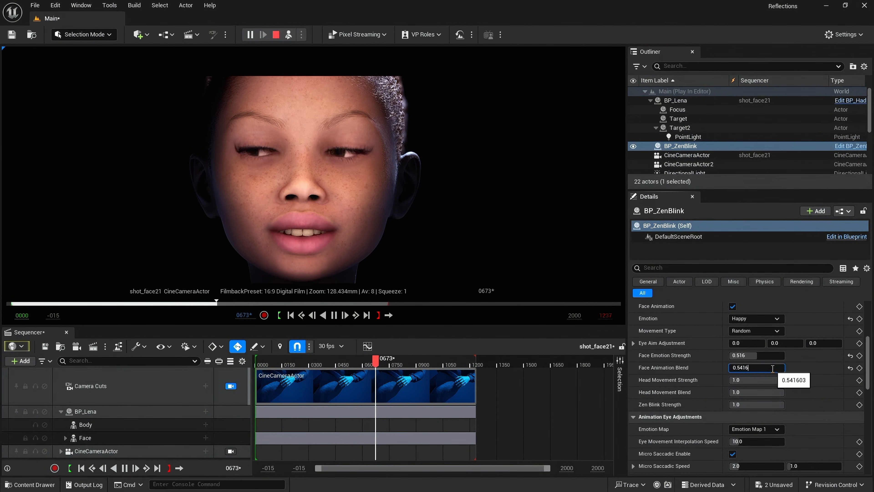
pyautogui.press('BackSpace')
pyautogui.press('BackSpace')
pyautogui.press('BackSpace')
pyautogui.write('5')
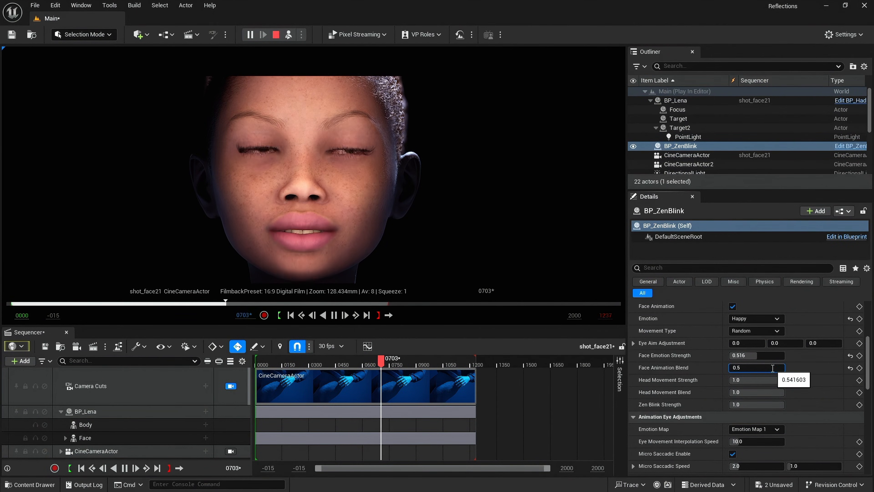
pyautogui.press('Return')
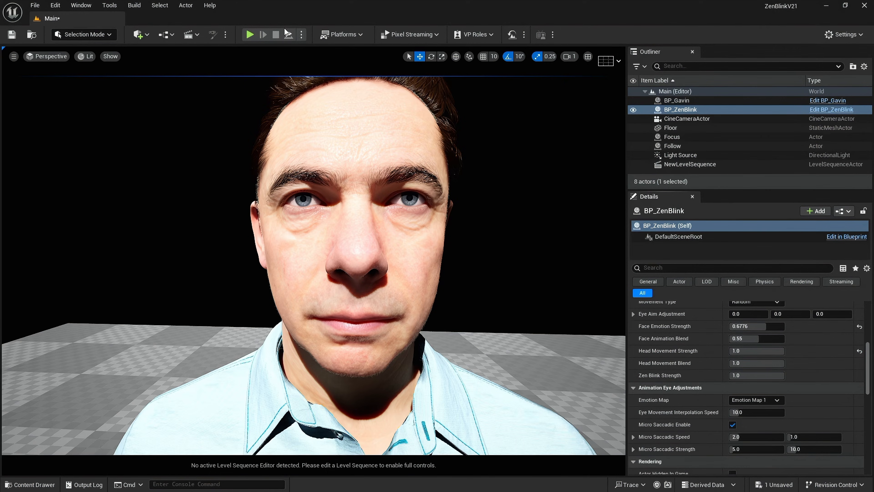
# Simulate the level in the ZenBlinkV21 project and vary BP_ZenBlink's Head Movement Strength between 1.0 and 0.0, ending at 0.0.
pyautogui.click(287, 34)
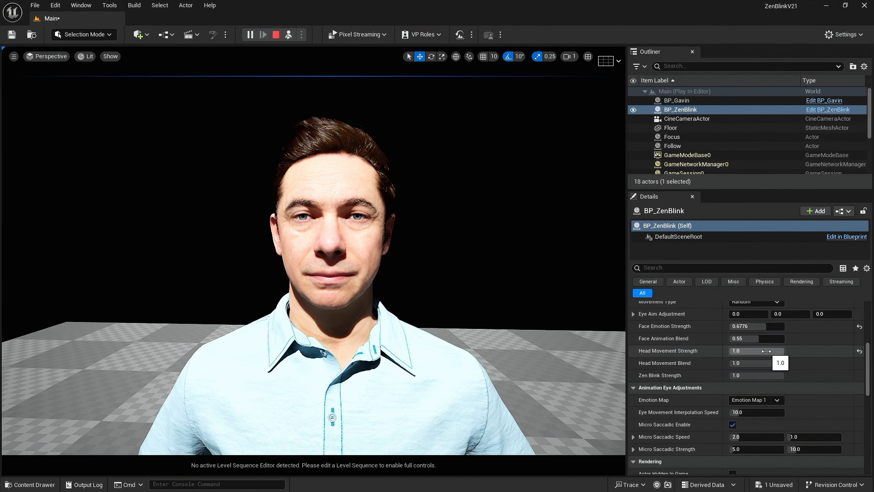
pyautogui.moveTo(783, 351); pyautogui.dragTo(768, 351)
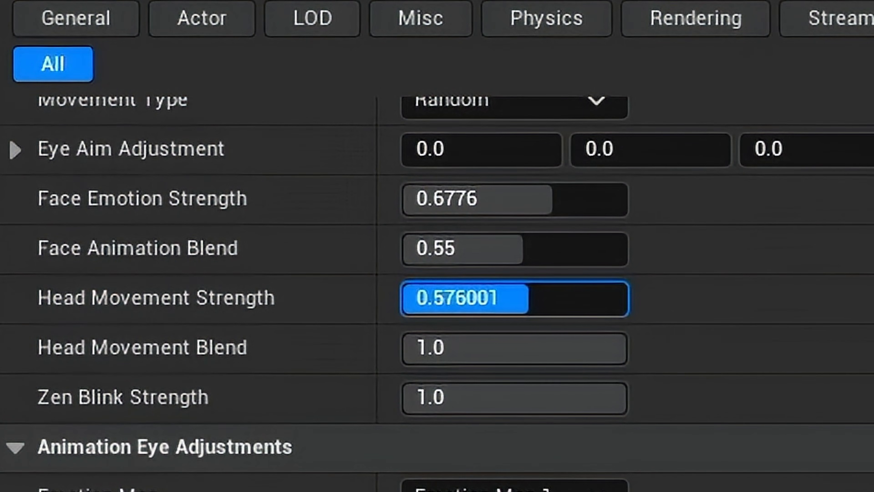
pyautogui.moveTo(557, 306); pyautogui.dragTo(548, 306)
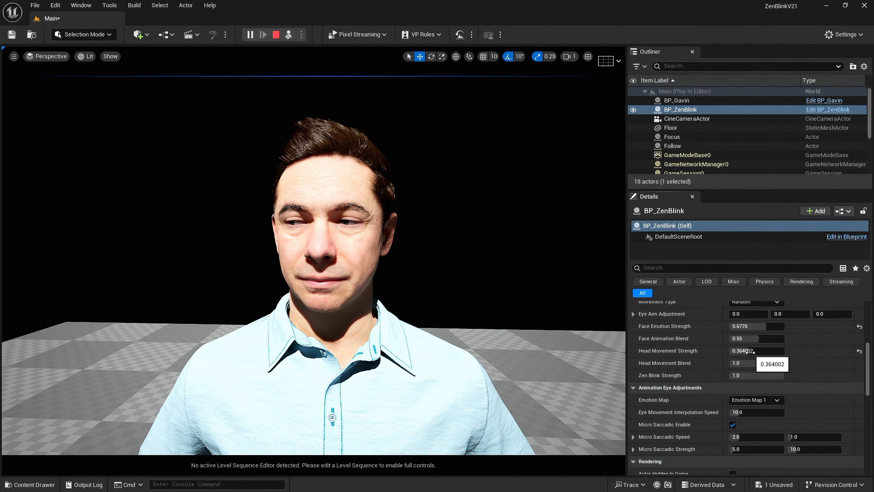
pyautogui.moveTo(750, 350); pyautogui.dragTo(786, 351)
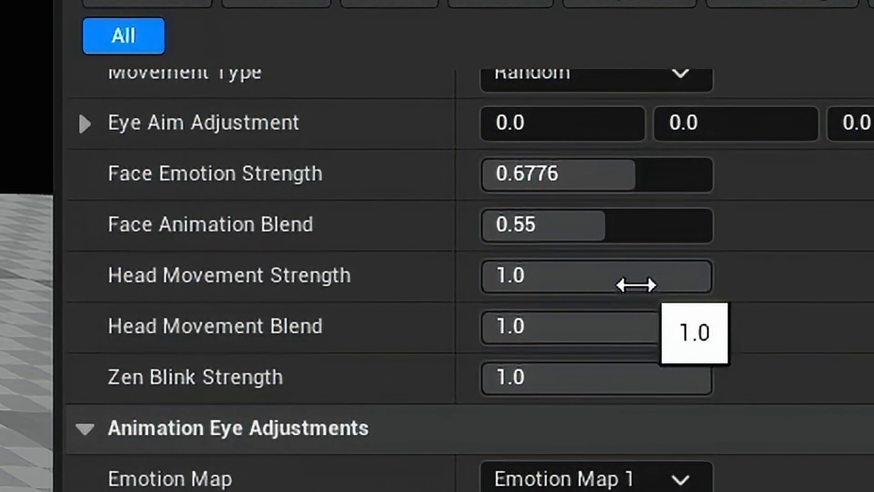
pyautogui.moveTo(637, 285); pyautogui.dragTo(407, 285)
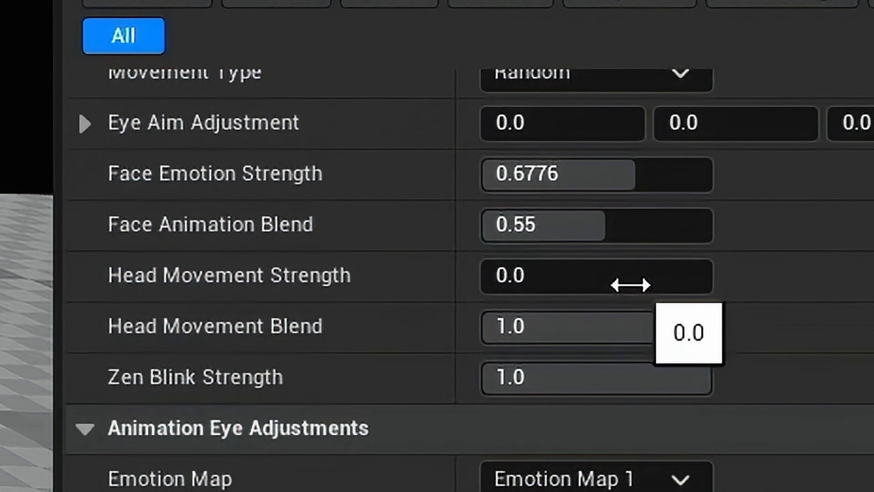
# Set BP_ZenBlink's Head Movement Strength to 0.66.
pyautogui.click(594, 275)
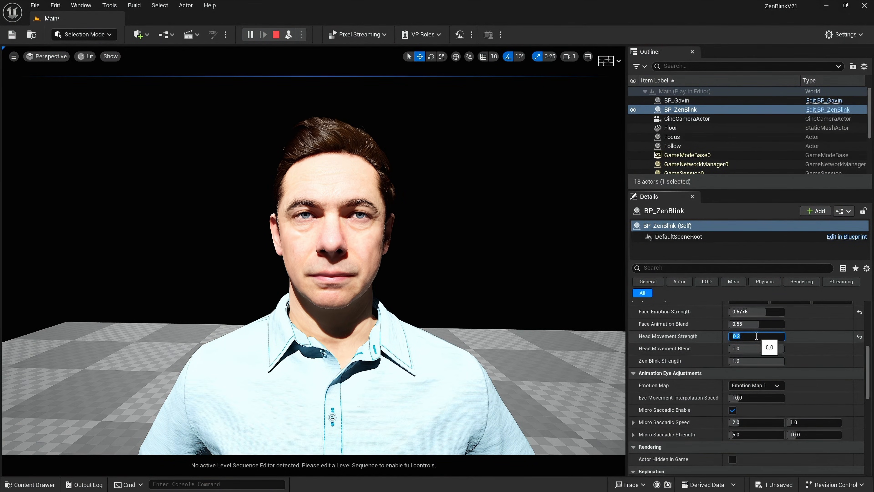
pyautogui.write('0.66')
pyautogui.press('Return')
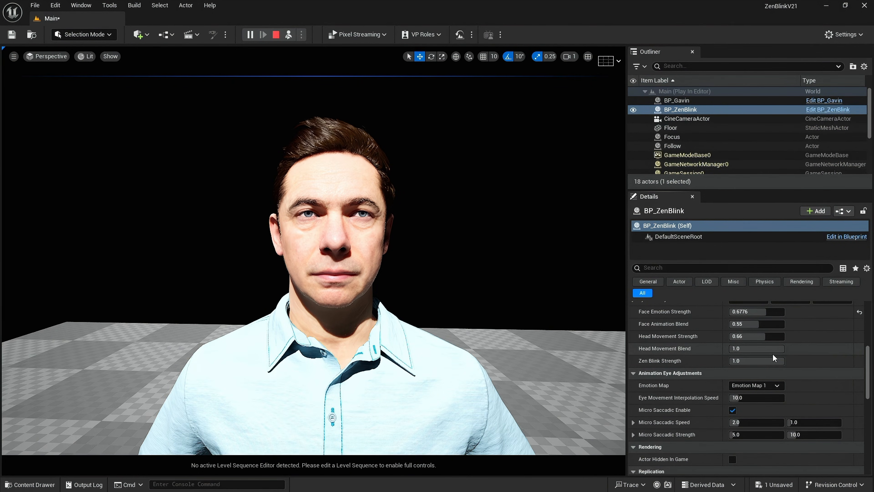
pyautogui.scroll(-1, 772, 353)
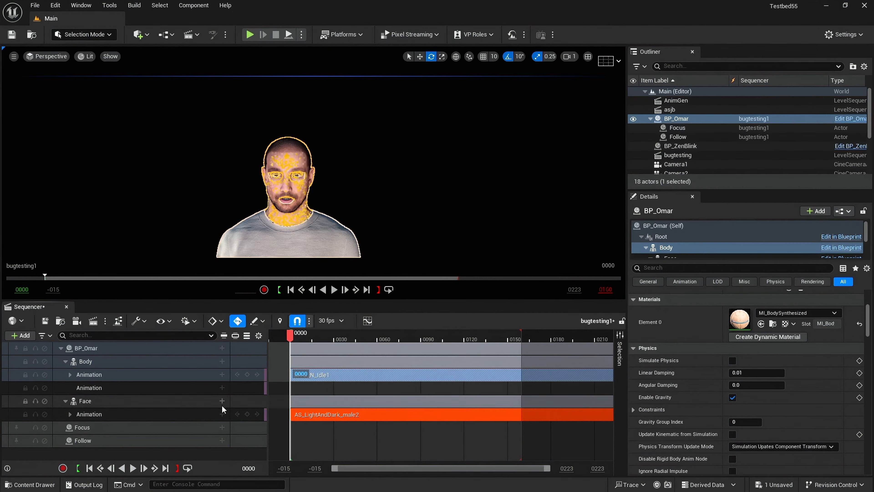
# Select BP_ZenBlink in the Testbed55 level and set its Head Movement Blend to 0.0.
pyautogui.click(334, 290)
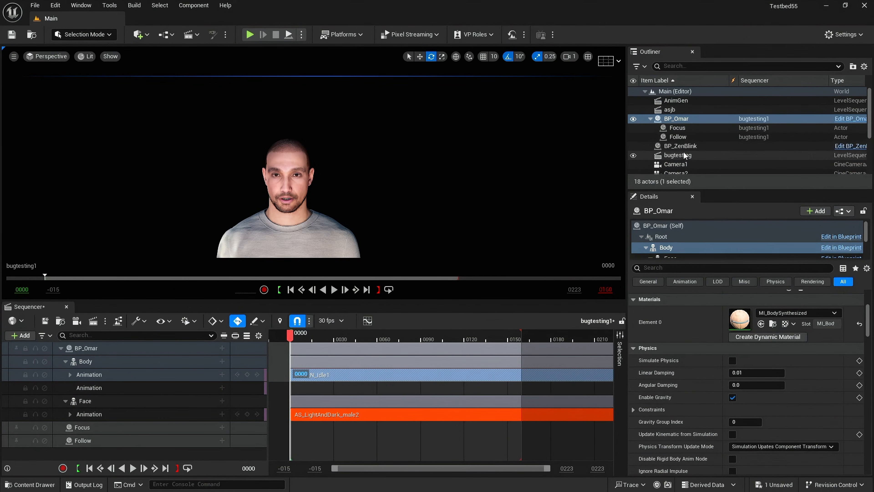
pyautogui.click(680, 146)
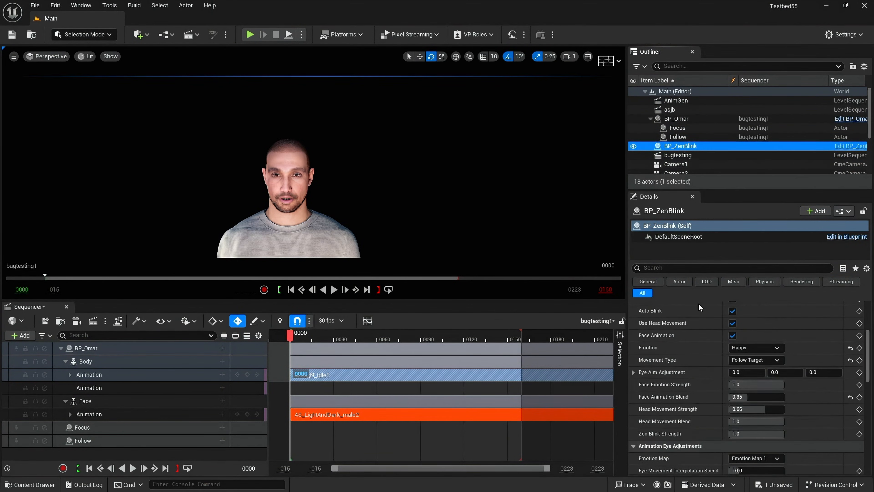
pyautogui.scroll(-2, 763, 422)
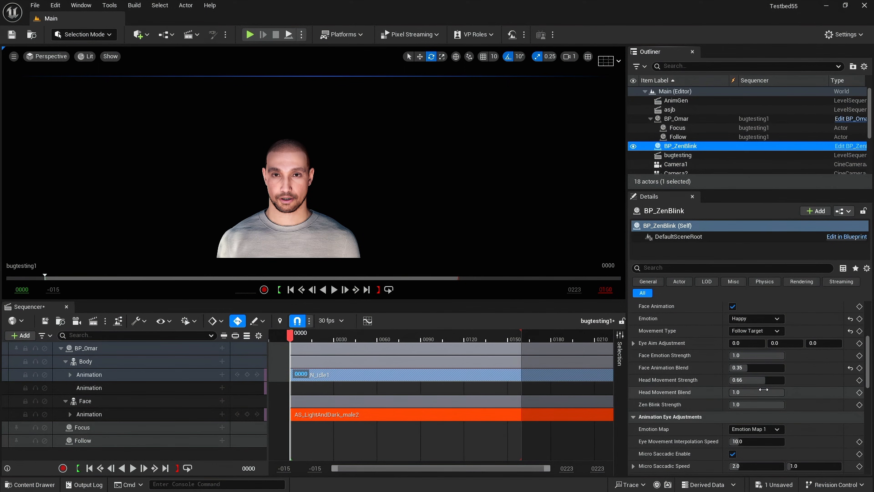
pyautogui.click(769, 390)
pyautogui.moveTo(785, 392); pyautogui.dragTo(762, 392)
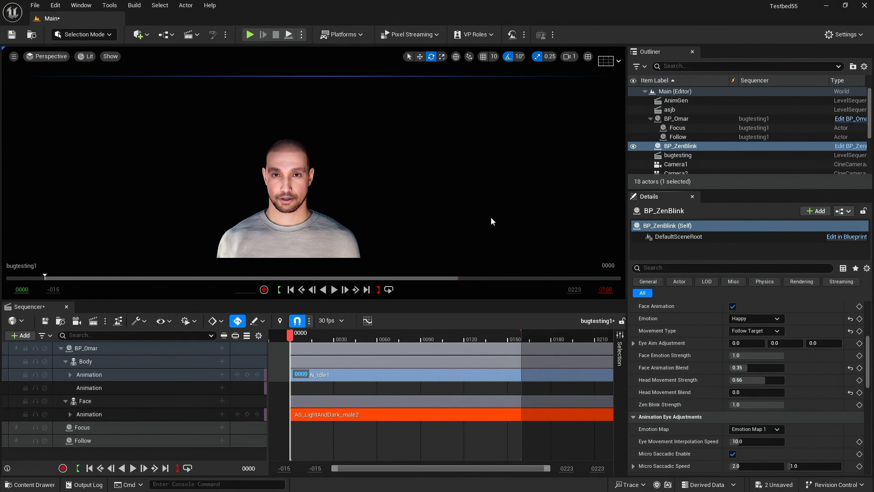
# Simulate the level with the sequence playing and vary BP_ZenBlink's Head Movement Blend between 0.0 and 1.0, ending at 1.0.
pyautogui.click(289, 34)
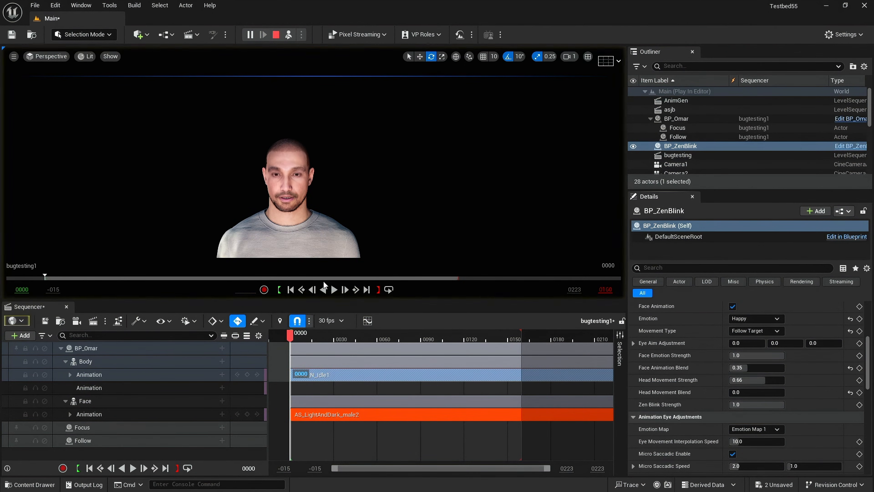
pyautogui.click(334, 290)
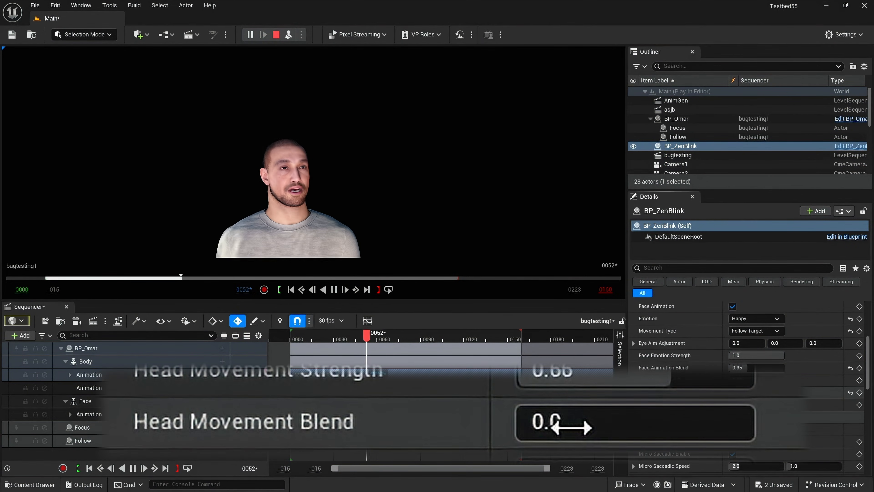
pyautogui.moveTo(570, 428); pyautogui.dragTo(634, 428)
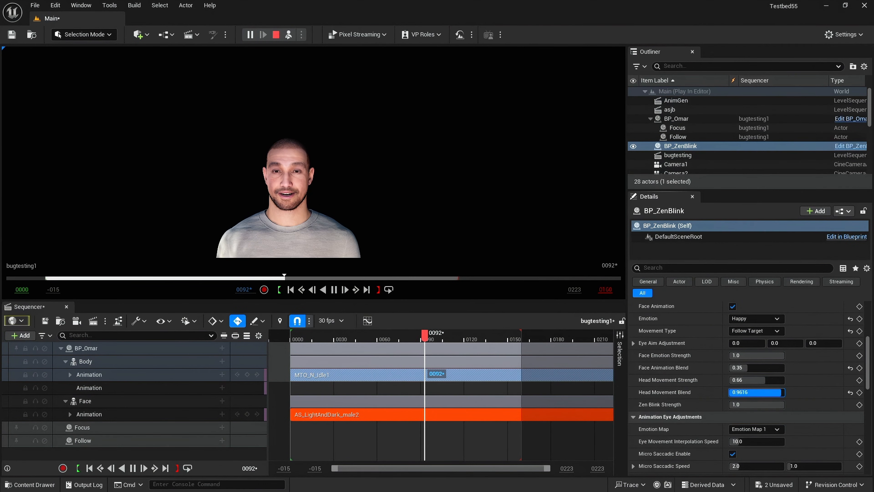
pyautogui.moveTo(759, 392); pyautogui.dragTo(731, 392)
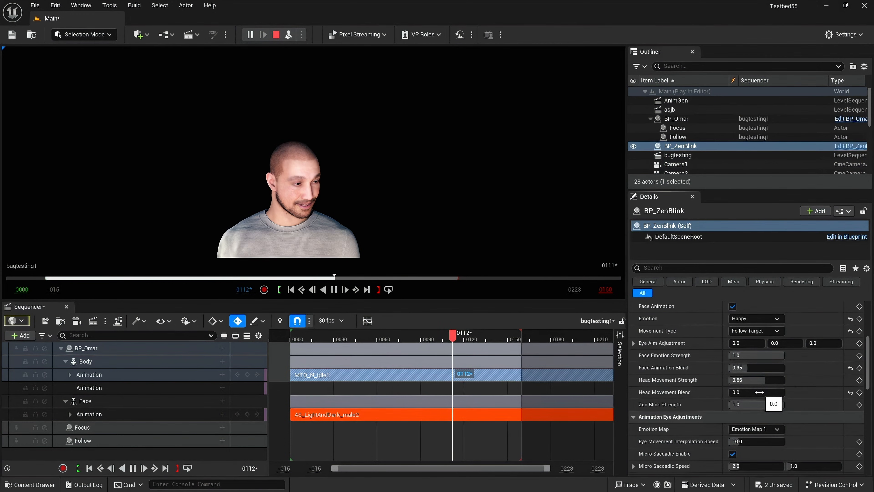
pyautogui.moveTo(759, 392); pyautogui.dragTo(776, 392)
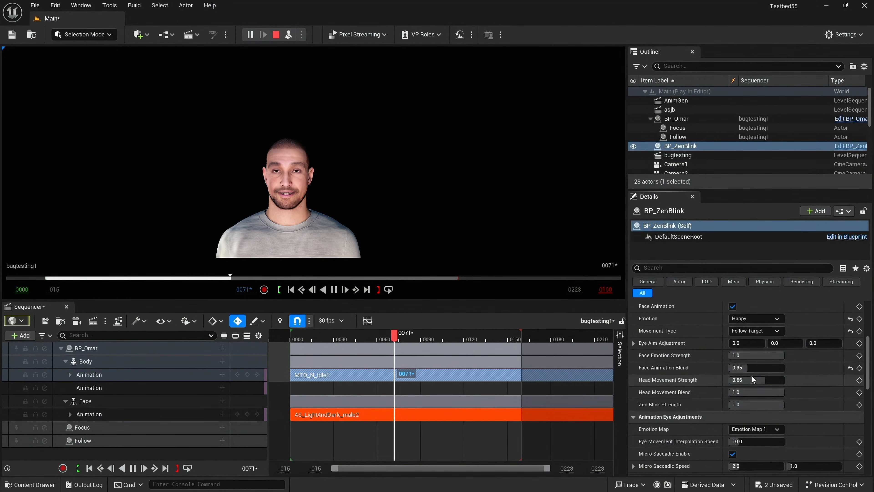
# Change BP_ZenBlink's Movement Type to Random during playback and stop the simulation.
pyautogui.click(752, 331)
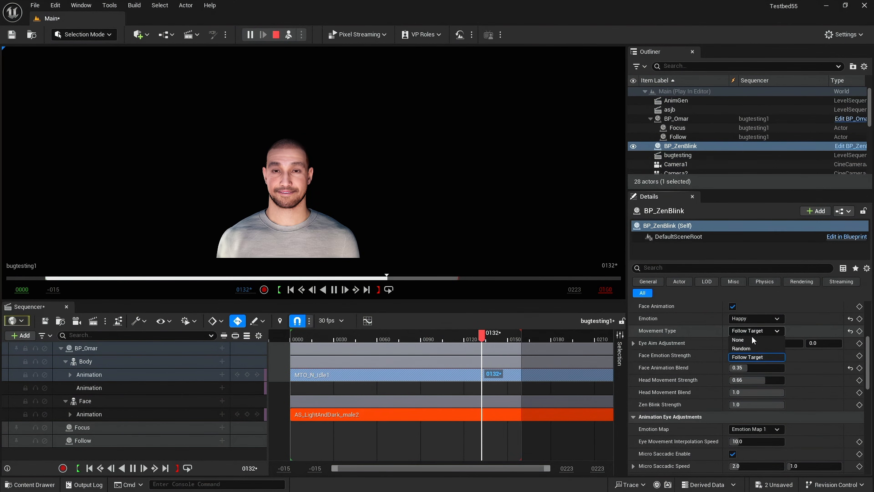
pyautogui.click(748, 349)
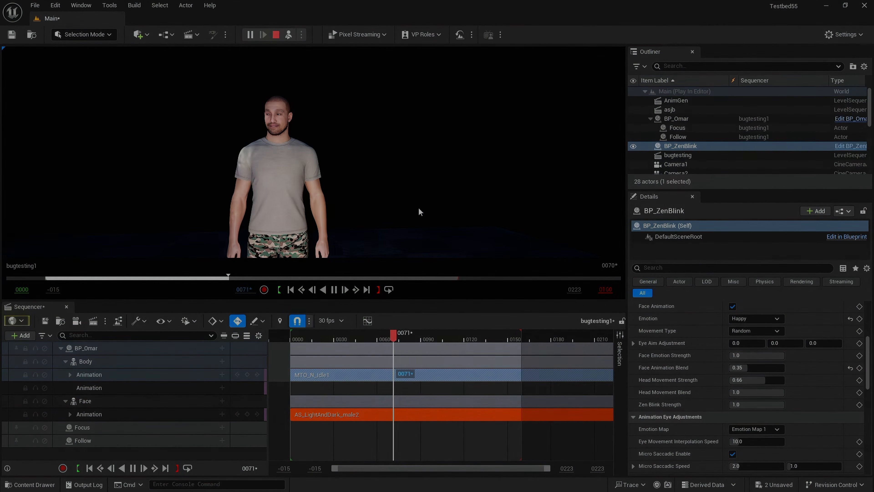
pyautogui.press('Escape')
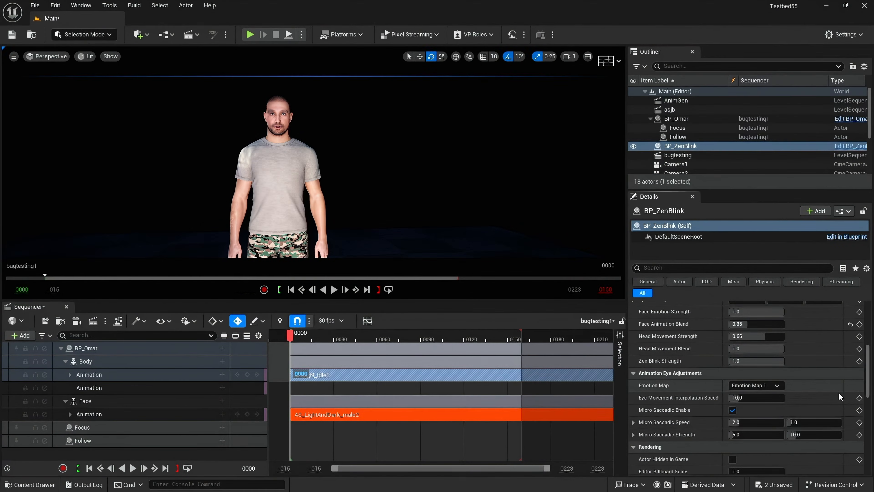
# Play the sequence with the level simulating and vary BP_ZenBlink's Zen Blink Strength between 1.0 and 0.0.
pyautogui.click(334, 289)
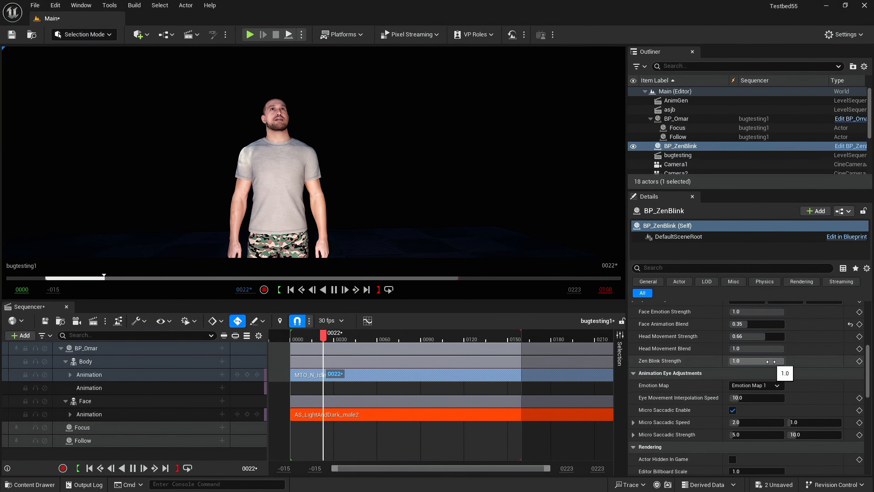
pyautogui.click(289, 34)
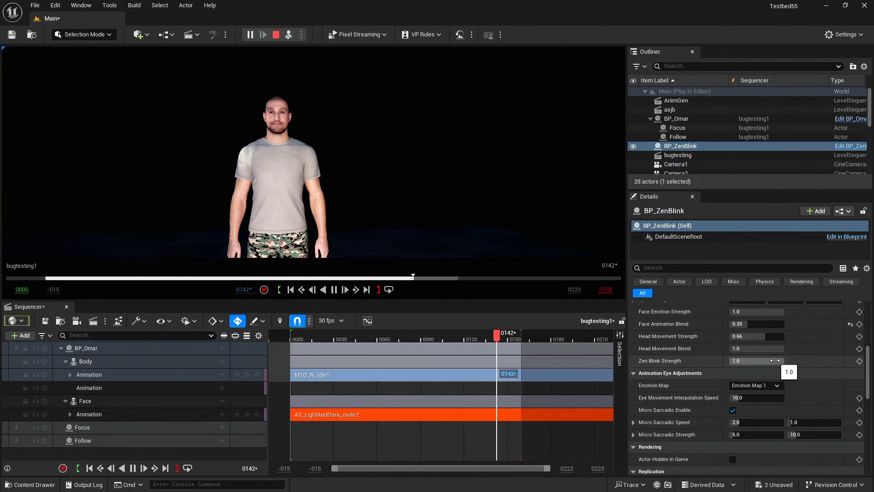
pyautogui.moveTo(775, 360); pyautogui.dragTo(748, 360)
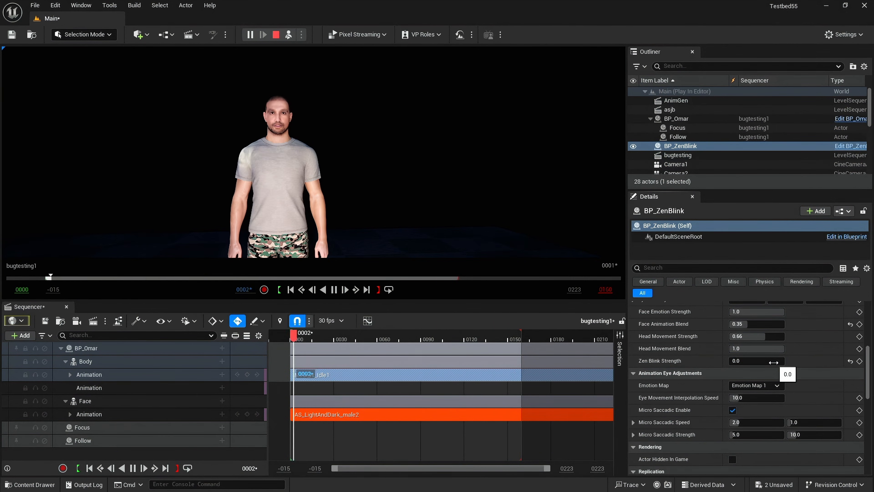
pyautogui.moveTo(774, 362)
pyautogui.mouseDown()
pyautogui.moveTo(799, 362)
pyautogui.moveTo(785, 361)
pyautogui.mouseUp()
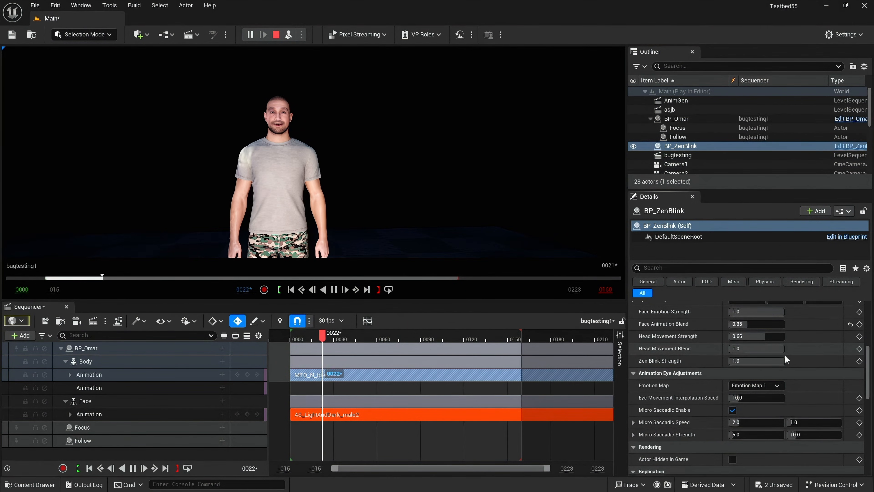
pyautogui.moveTo(773, 361); pyautogui.dragTo(760, 361)
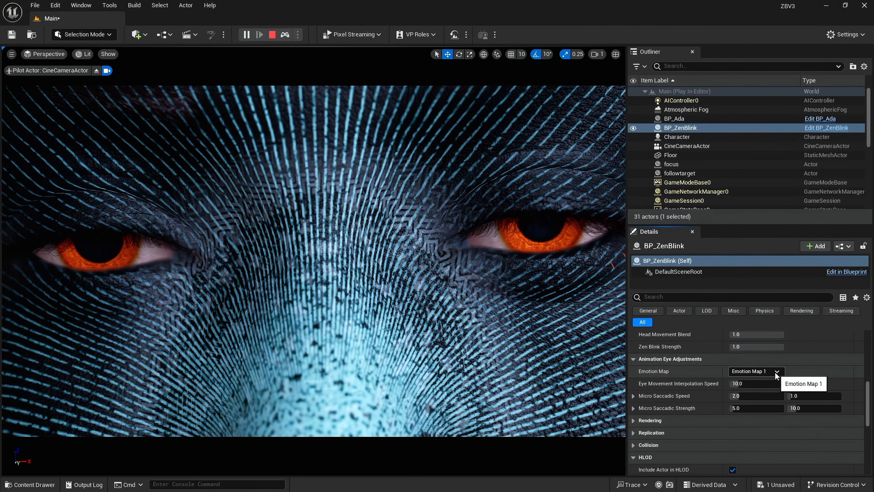
# In the ZBV3 project, compare Emotion Map 2 and Emotion Map 3 on BP_ZenBlink, returning to Emotion Map 1 after each.
pyautogui.click(774, 372)
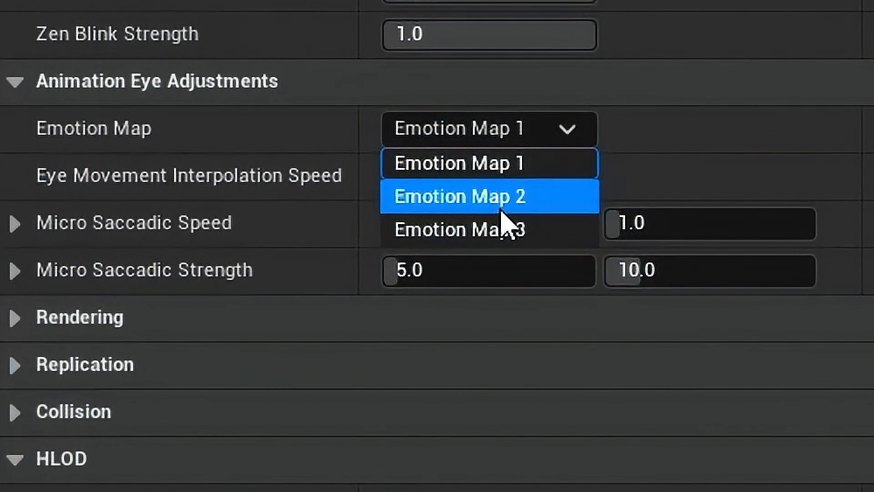
pyautogui.click(280, 142)
pyautogui.click(511, 129)
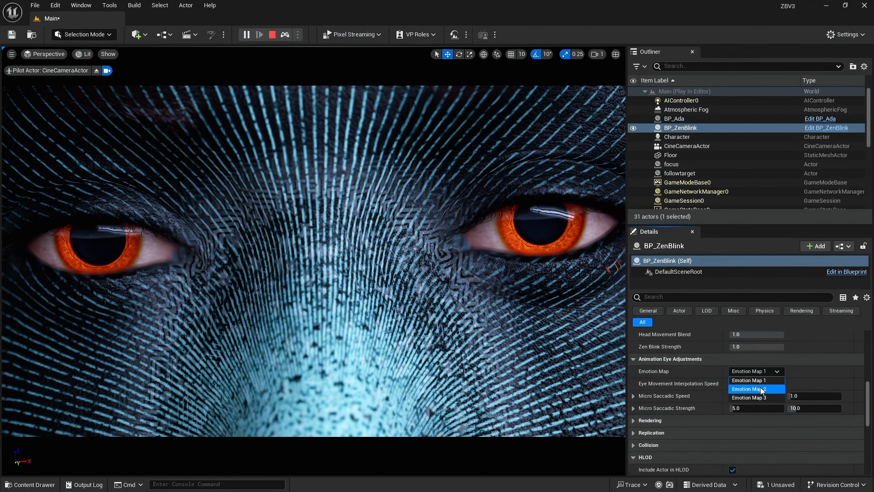
pyautogui.click(762, 389)
pyautogui.click(755, 371)
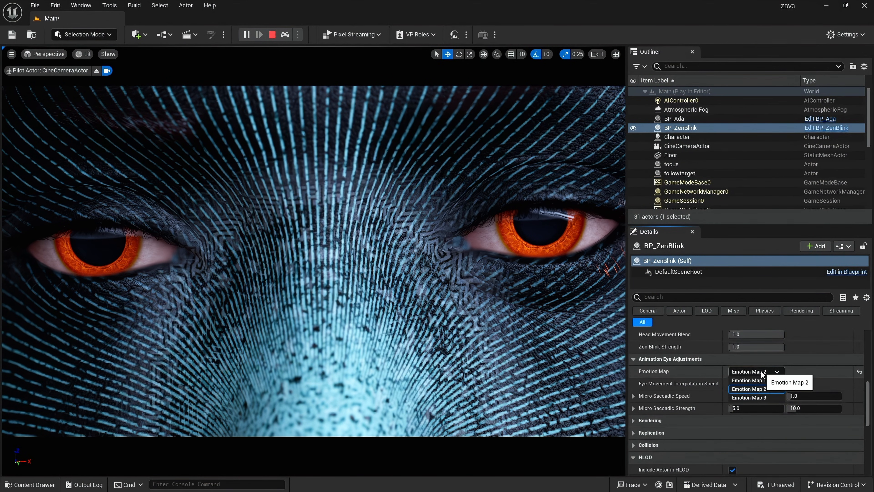
pyautogui.click(761, 381)
pyautogui.click(755, 371)
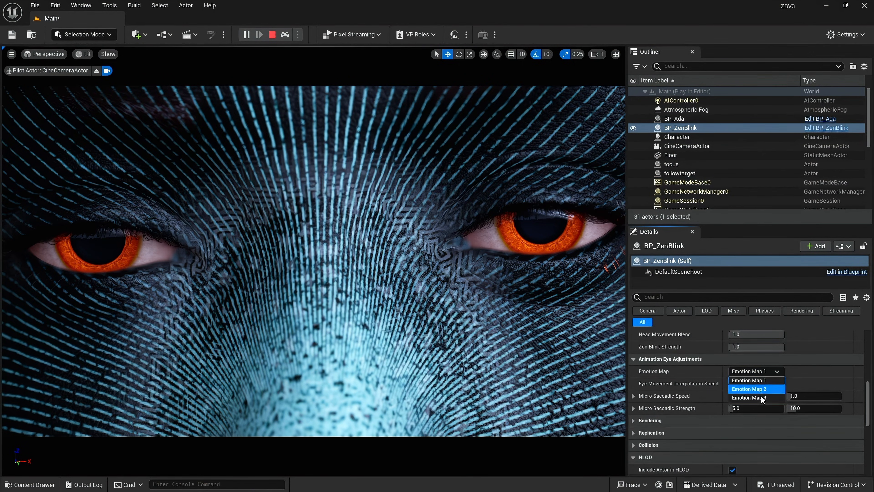
pyautogui.click(754, 398)
pyautogui.click(763, 373)
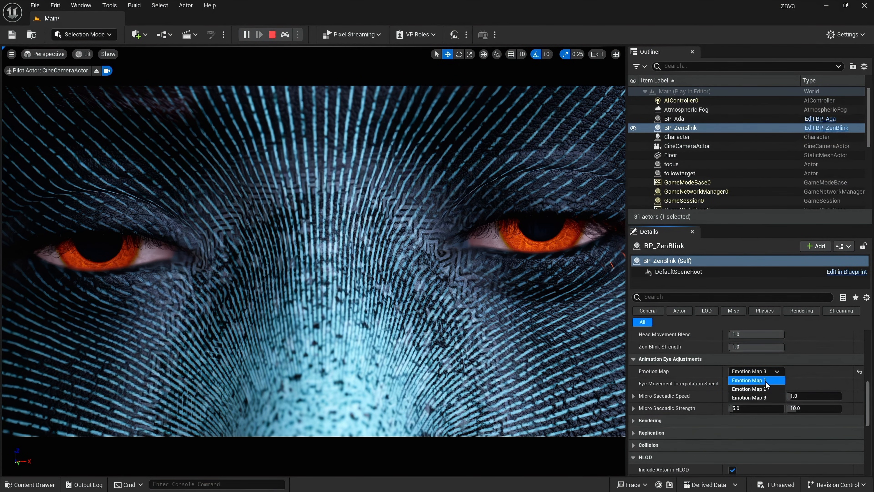
pyautogui.click(761, 380)
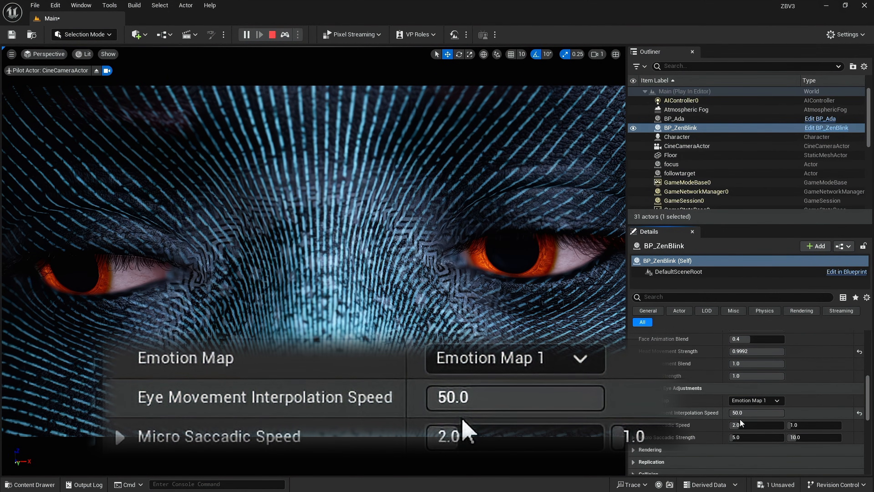
# Try BP_ZenBlink's Eye Movement Interpolation Speed at 10, 5 and 1 in turn.
pyautogui.click(736, 412)
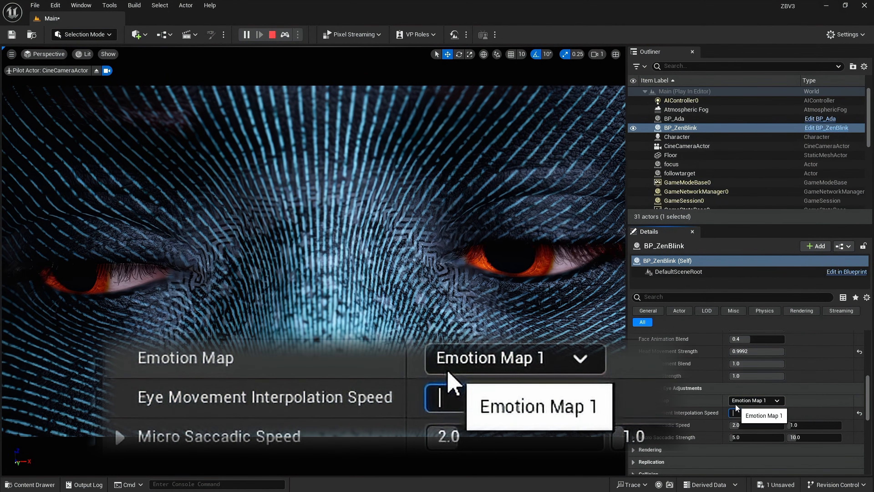
pyautogui.write('10')
pyautogui.press('Return')
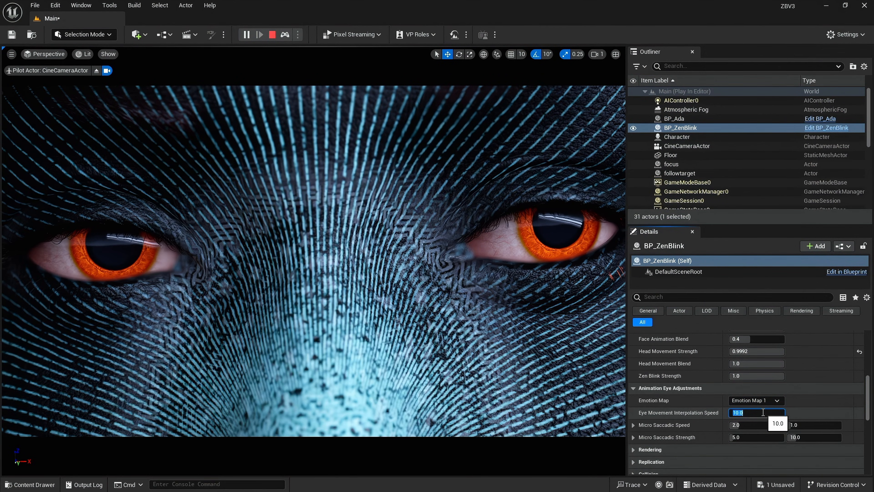
pyautogui.write('5')
pyautogui.press('Return')
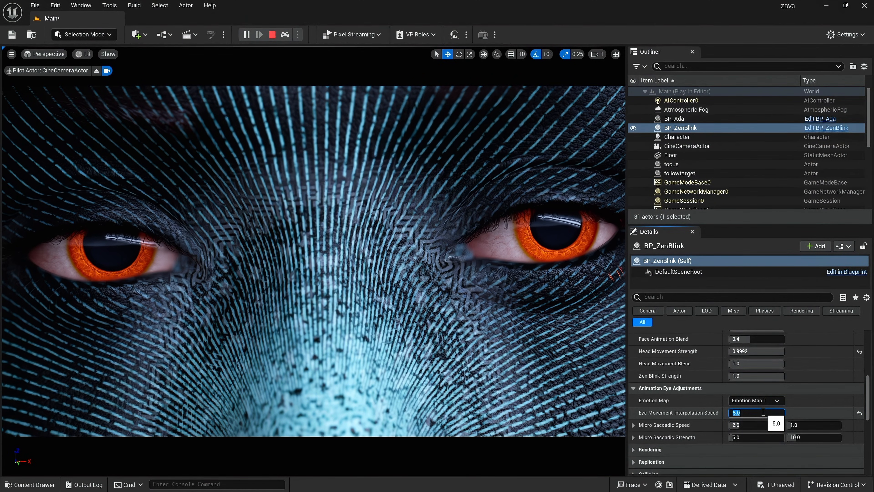
pyautogui.write('1.0')
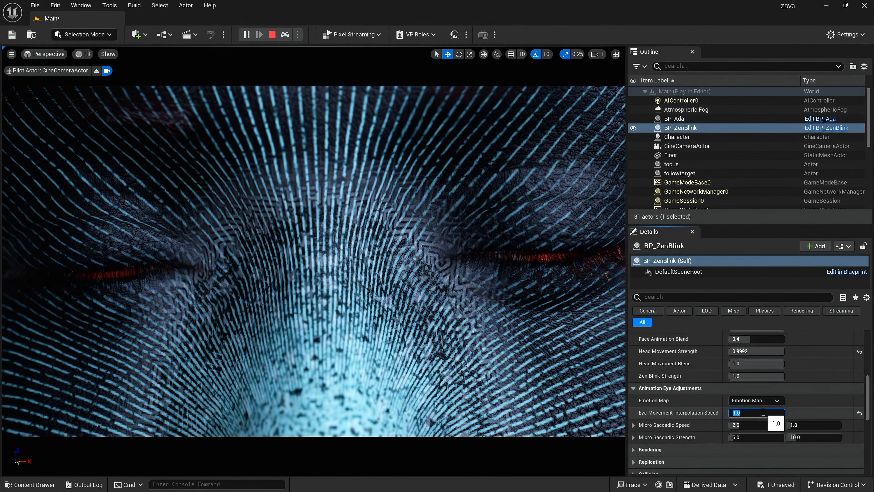
pyautogui.press('Return')
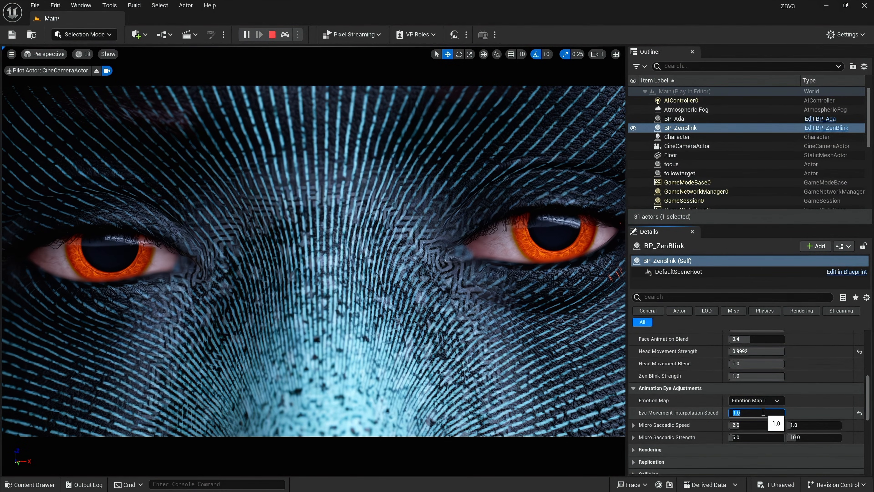
# Try an Eye Movement Interpolation Speed of 50 and set it back to 10.
pyautogui.press('BackSpace')
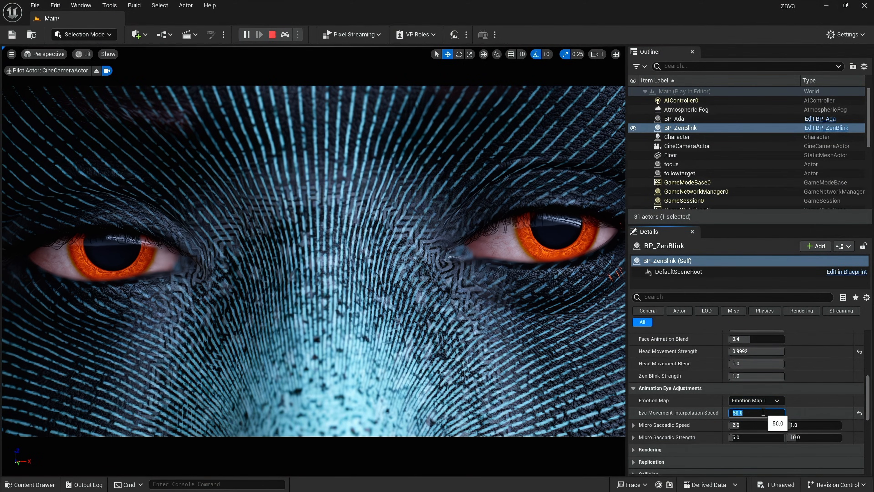
pyautogui.write('10')
pyautogui.press('Return')
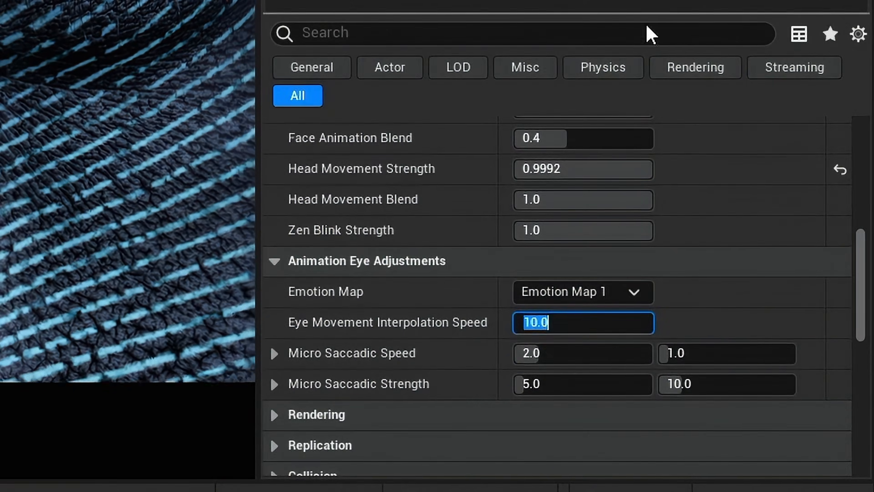
# Set BP_ZenBlink's Movement Type to Follow Target.
pyautogui.scroll(5, 651, 220)
pyautogui.click(580, 374)
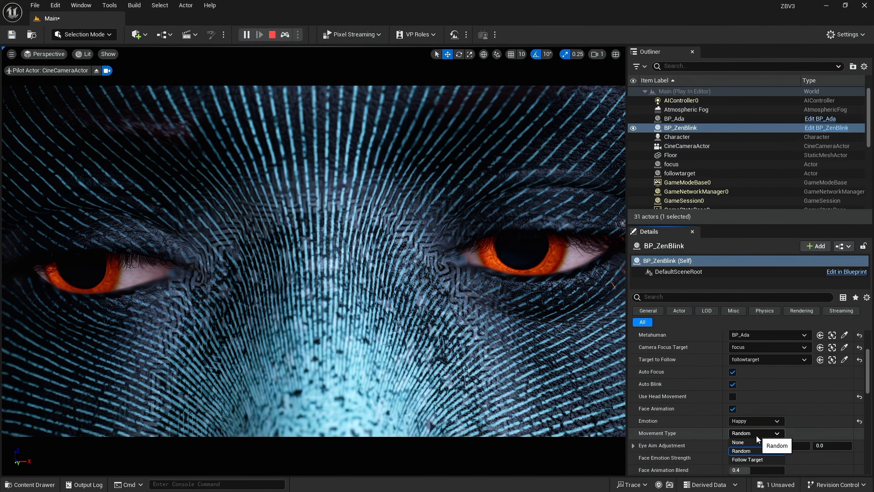
pyautogui.click(582, 437)
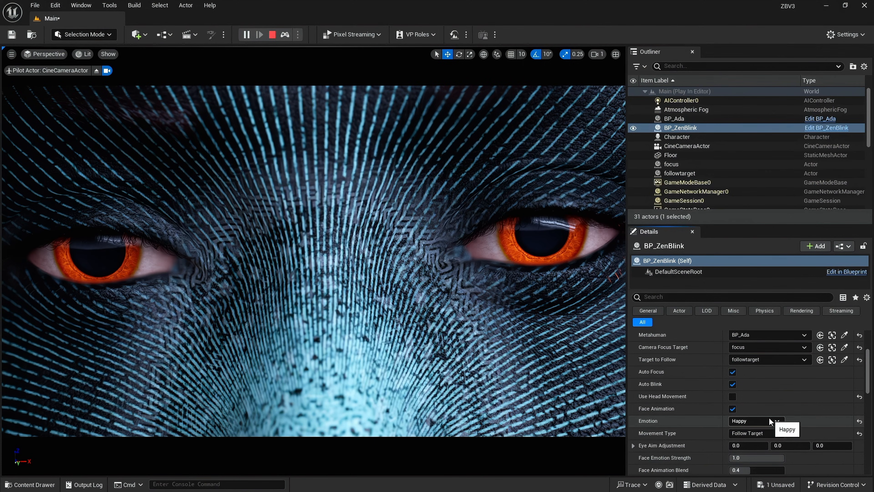
# Try BP_ZenBlink's Micro Saccadic Strength at 50 for both values, and lower the first value to about 0.81.
pyautogui.scroll(-3, 768, 420)
pyautogui.scroll(-2, 769, 417)
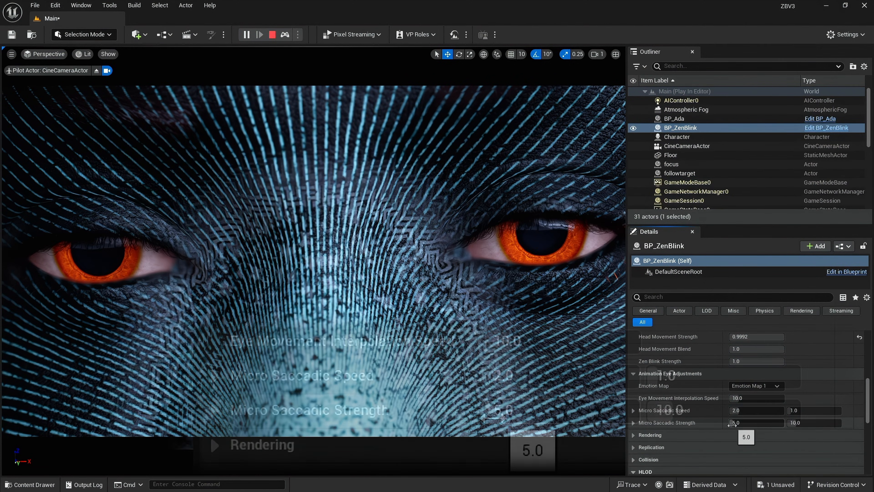
pyautogui.click(733, 423)
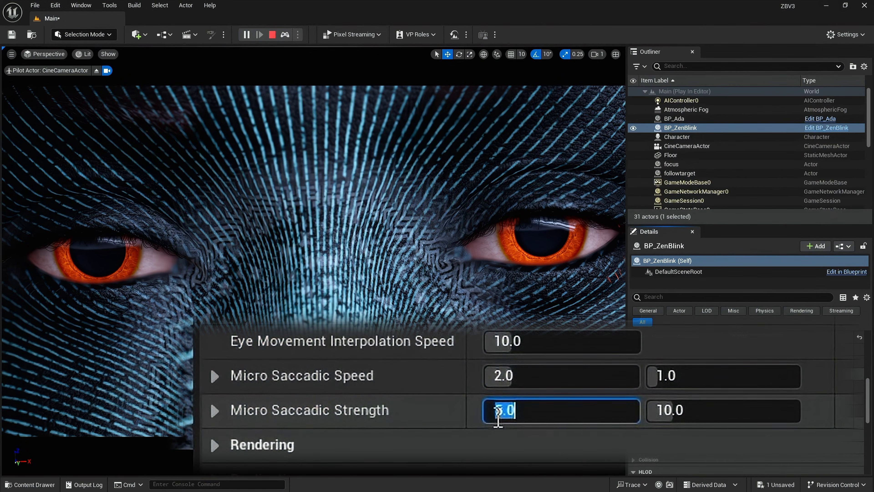
pyautogui.write('50')
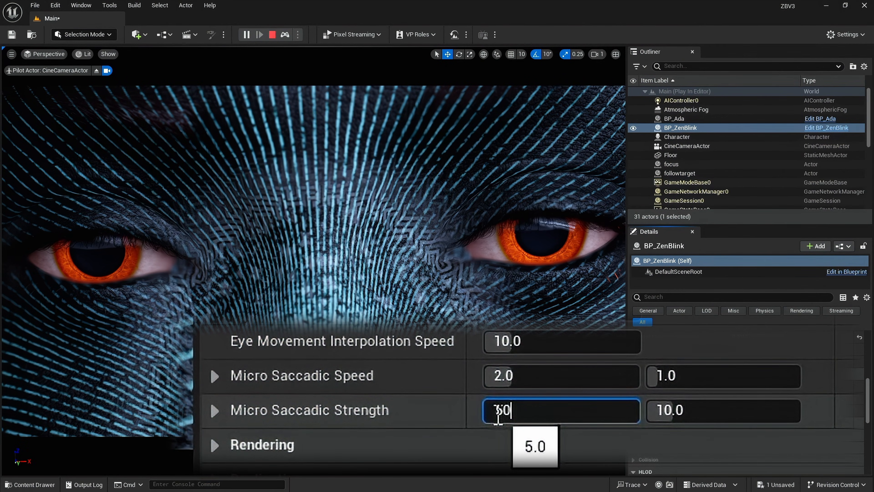
pyautogui.press('Return')
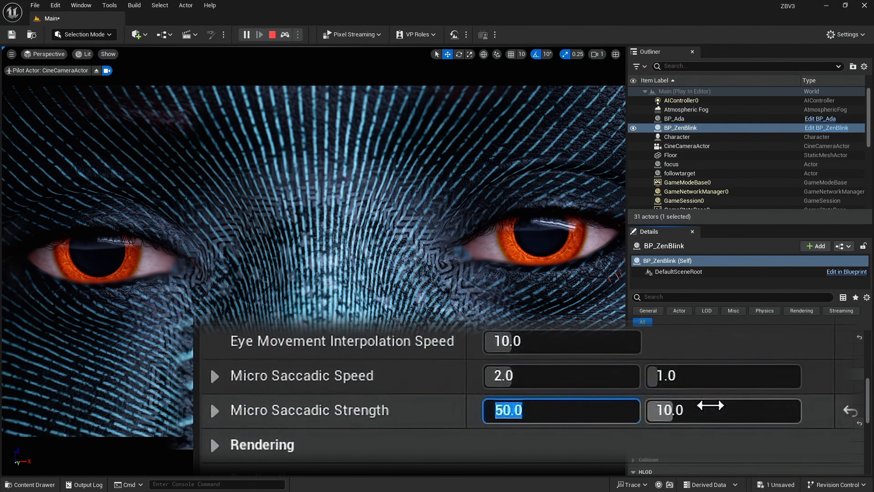
pyautogui.click(712, 409)
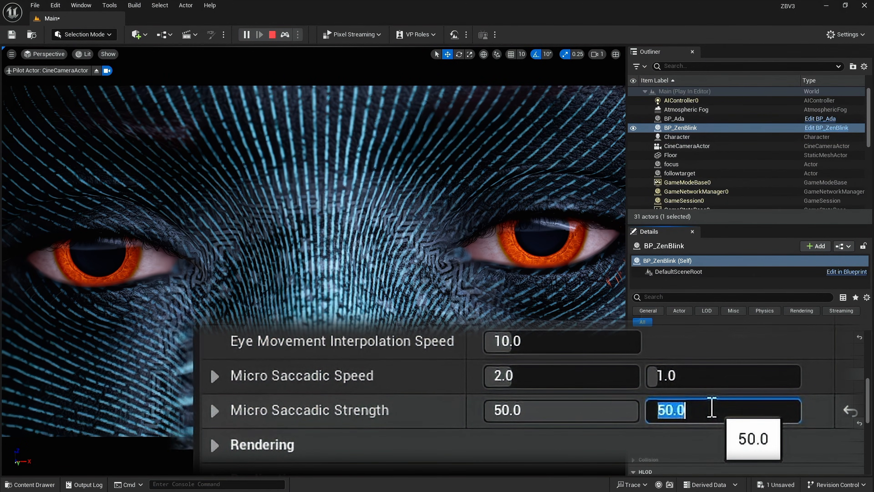
pyautogui.moveTo(591, 406)
pyautogui.mouseDown()
pyautogui.moveTo(489, 406)
pyautogui.moveTo(590, 407)
pyautogui.mouseUp()
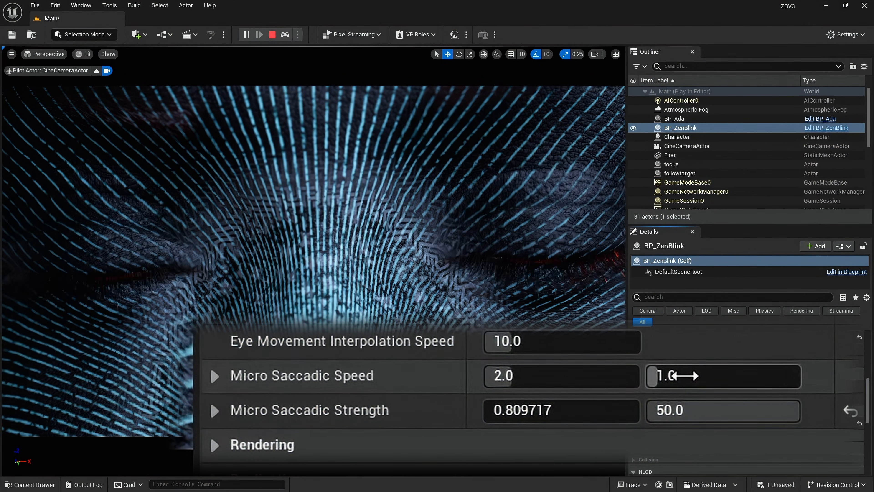
# Try the second Micro Saccadic Speed value at 10 and bring it back down to 1.
pyautogui.click(660, 376)
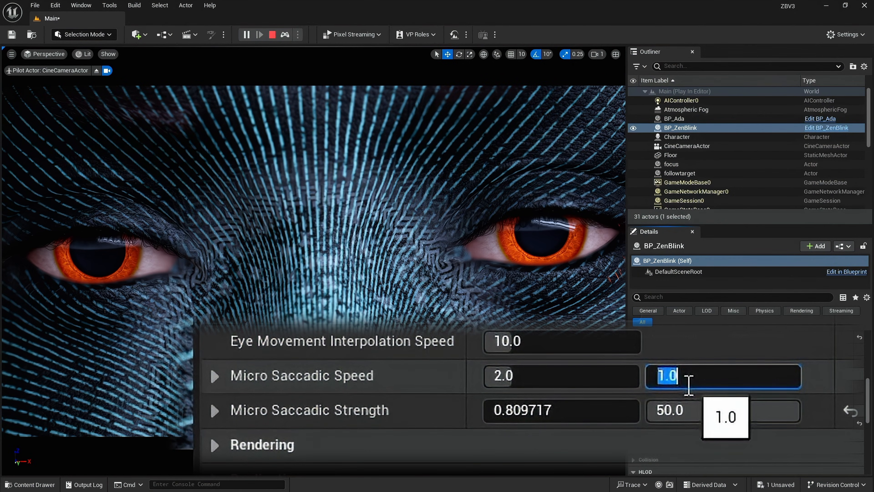
pyautogui.write('20')
pyautogui.press('Return')
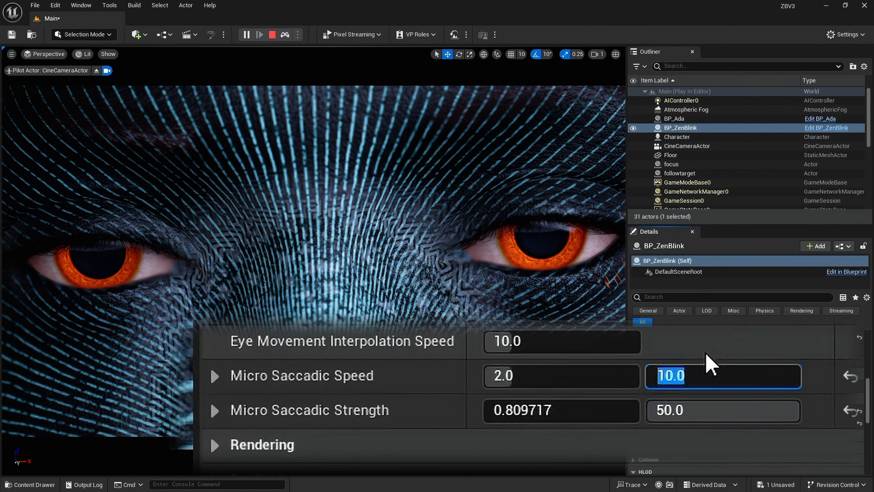
pyautogui.click(752, 348)
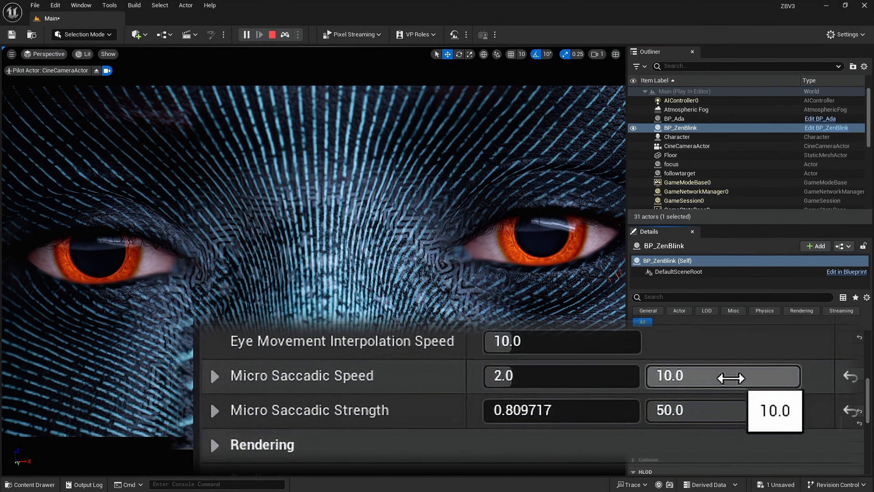
pyautogui.moveTo(731, 378); pyautogui.dragTo(604, 379)
pyautogui.click(731, 375)
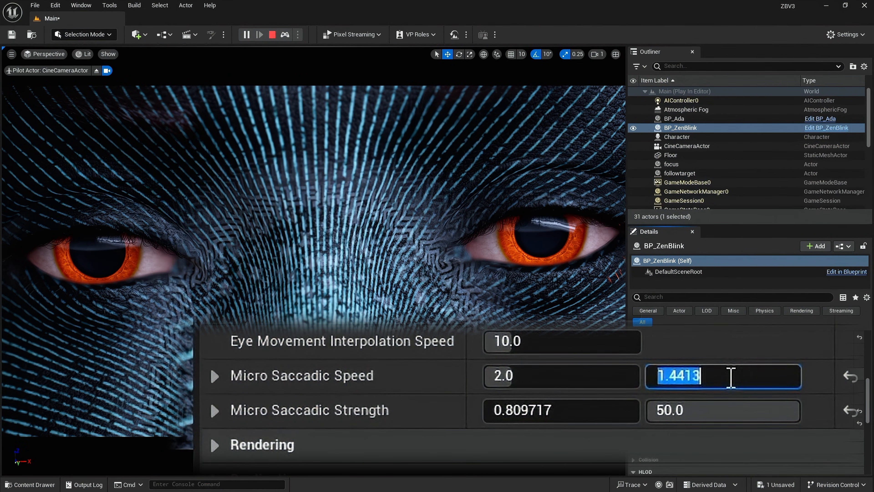
pyautogui.write('1')
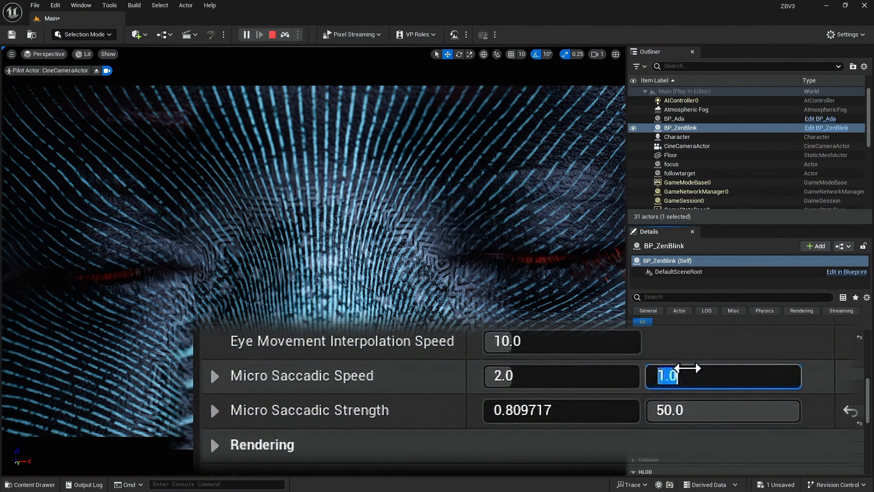
# Try Micro Saccadic Strength at 50 and 0 with the first Speed value raised to about 7.64, and reset both properties to default.
pyautogui.moveTo(695, 412); pyautogui.dragTo(647, 413)
pyautogui.moveTo(512, 411); pyautogui.dragTo(638, 411)
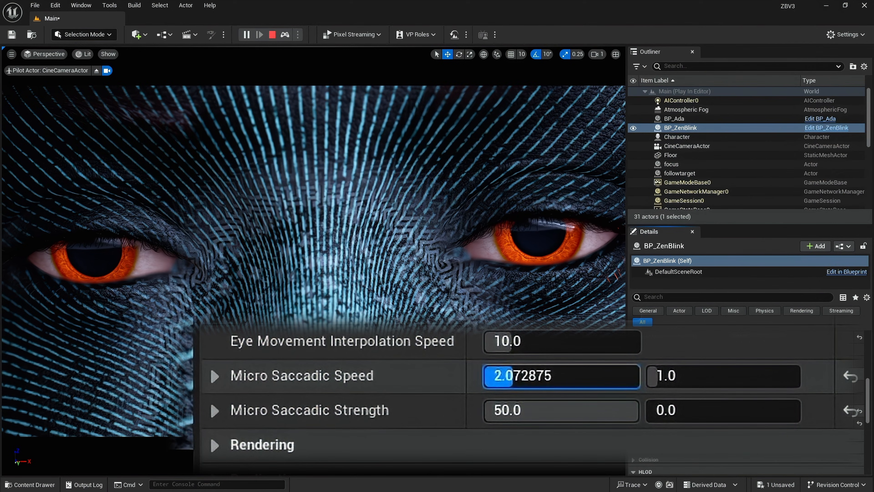
pyautogui.moveTo(517, 376); pyautogui.dragTo(565, 376)
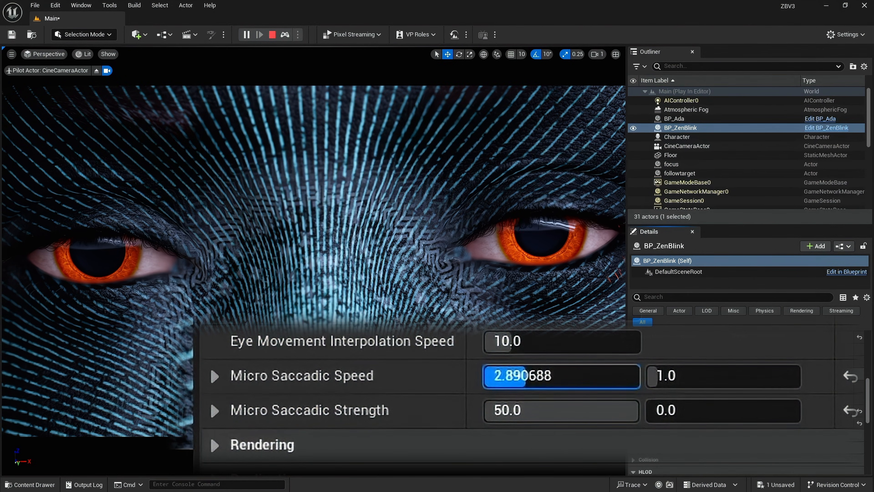
pyautogui.moveTo(608, 375)
pyautogui.mouseDown()
pyautogui.moveTo(629, 376)
pyautogui.moveTo(600, 376)
pyautogui.mouseUp()
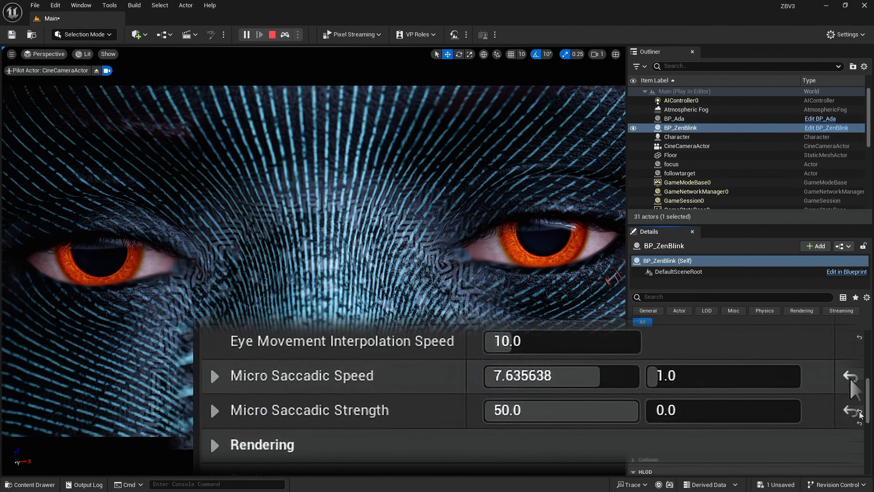
pyautogui.click(850, 376)
pyautogui.click(851, 410)
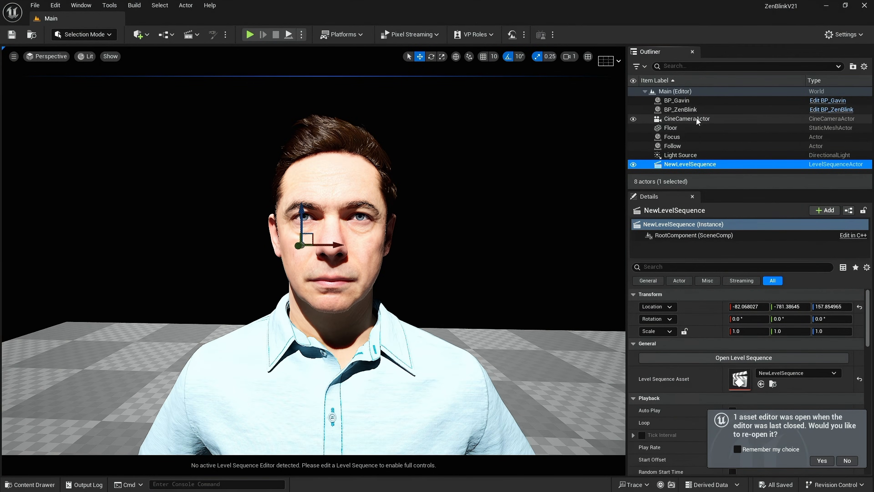
# In the ZenBlinkV21 project, open NewLevelSequence for editing and add the BP_ZenBlink actor to it as a track.
pyautogui.click(730, 357)
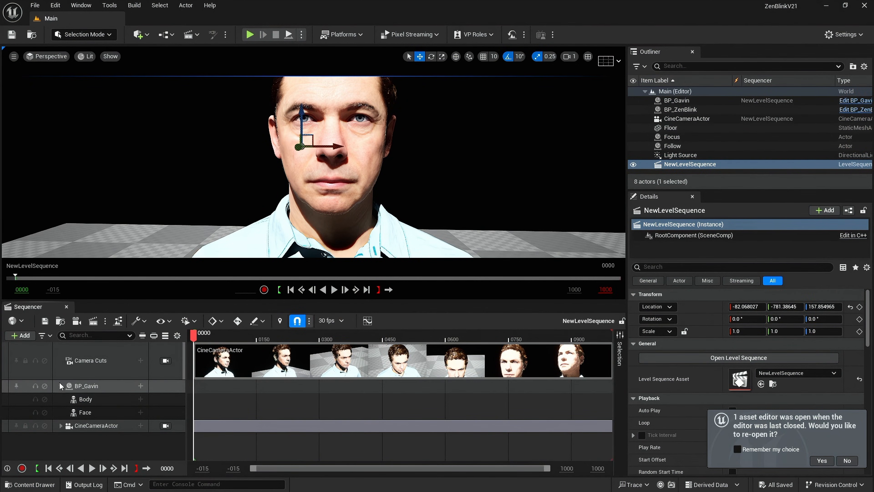
pyautogui.click(61, 387)
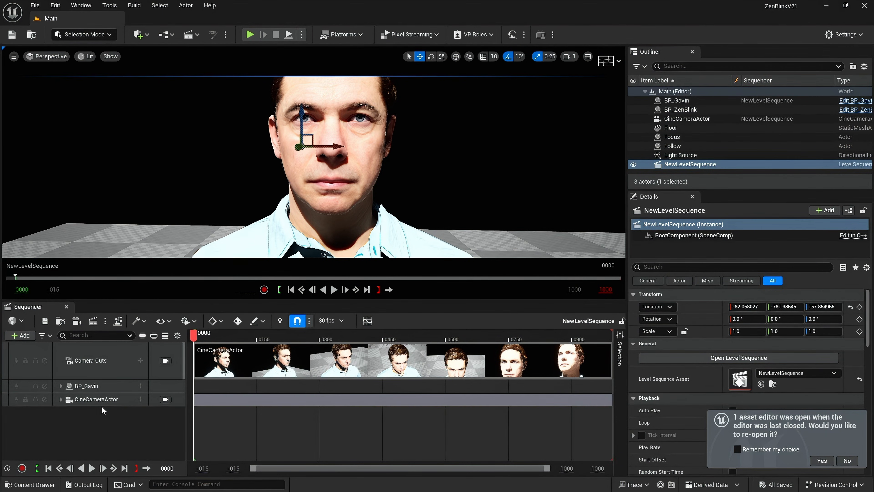
pyautogui.click(673, 109)
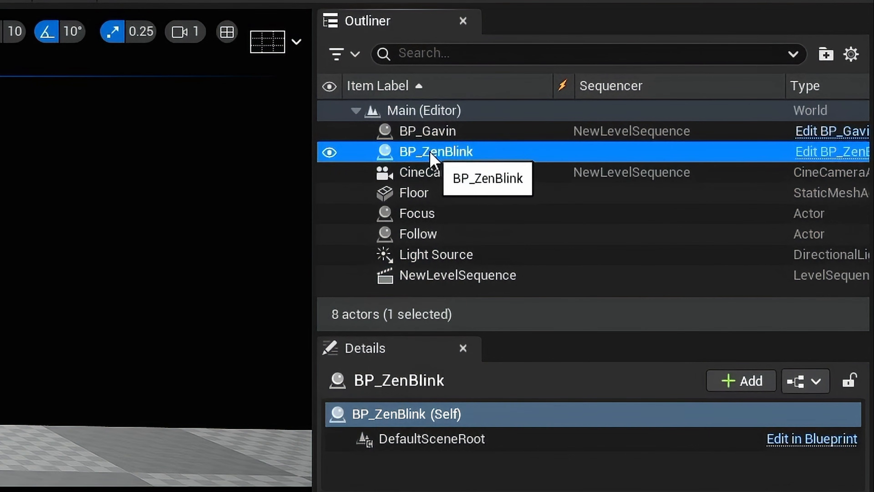
pyautogui.moveTo(436, 151); pyautogui.dragTo(144, 436)
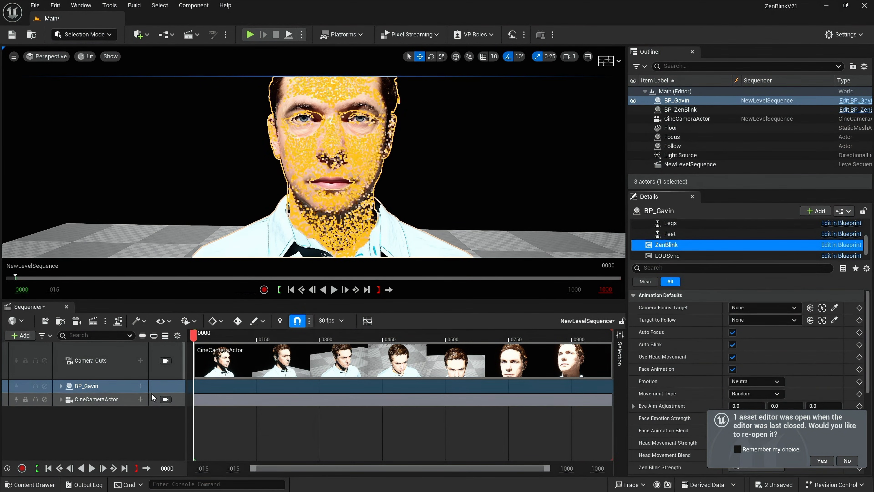
# Add BP_Gavin's ZenBlink component to the sequence with an Emotion track, and keyframe its Auto Focus property.
pyautogui.click(141, 386)
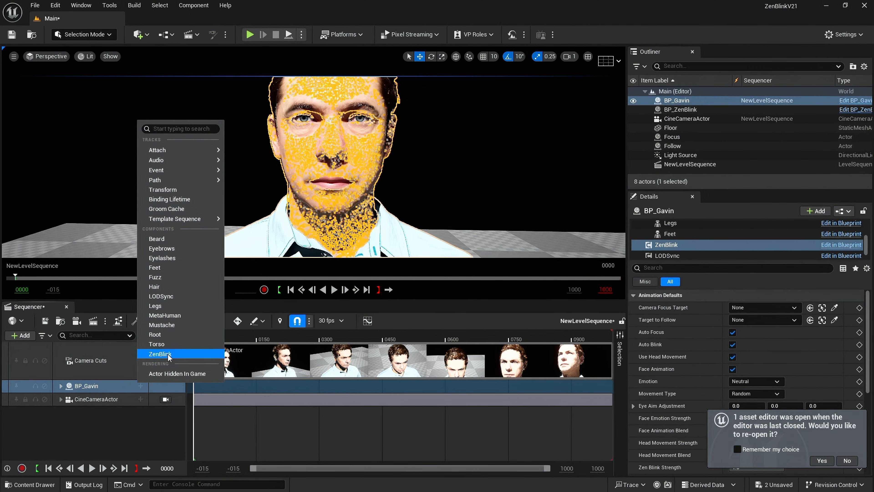
pyautogui.click(168, 355)
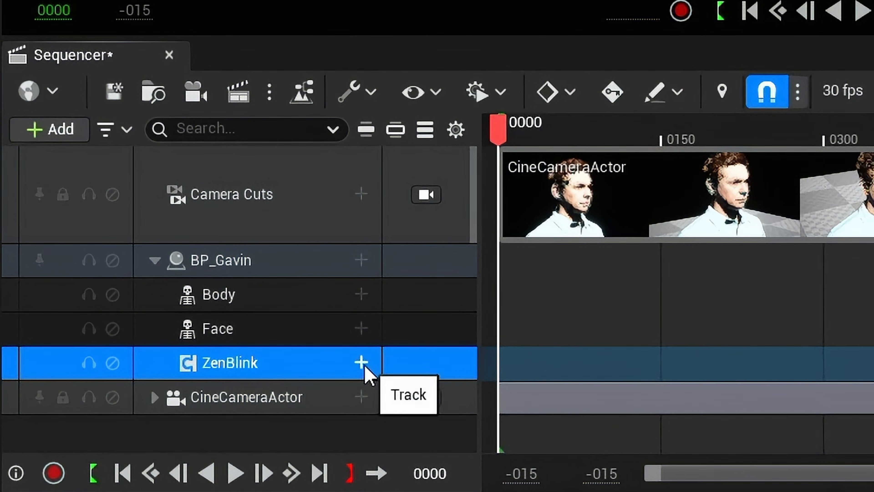
pyautogui.click(362, 363)
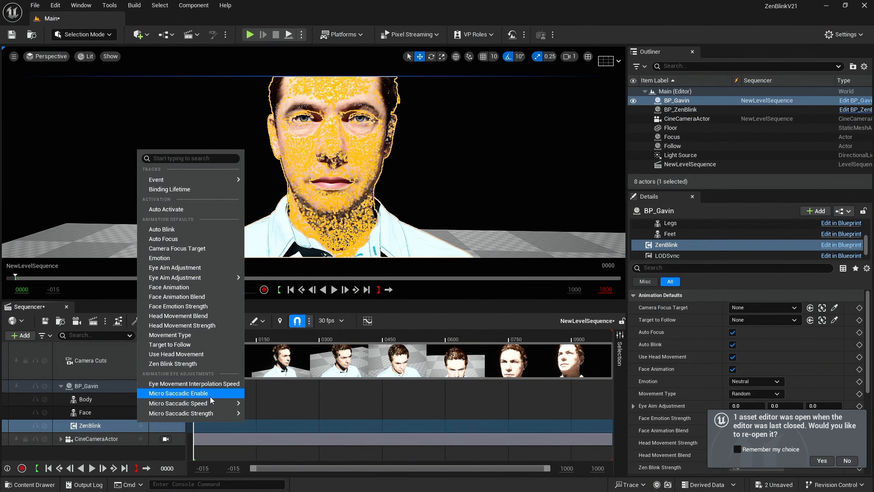
pyautogui.moveTo(214, 408)
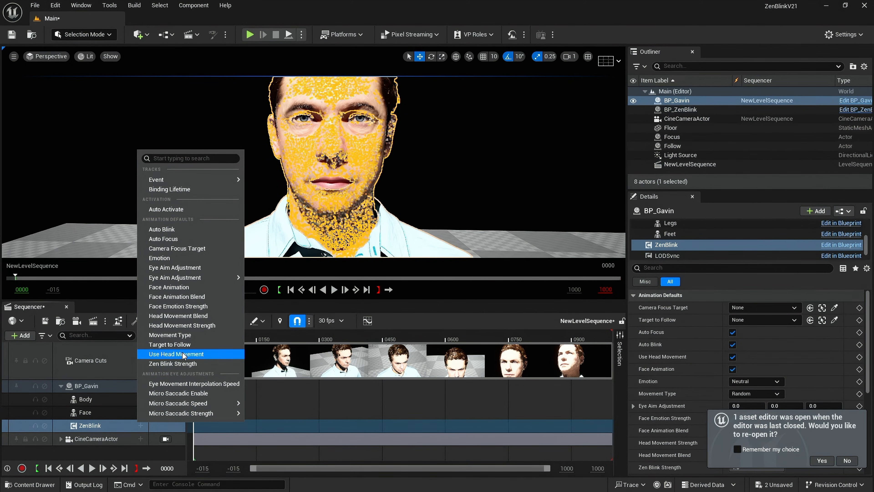
pyautogui.click(174, 268)
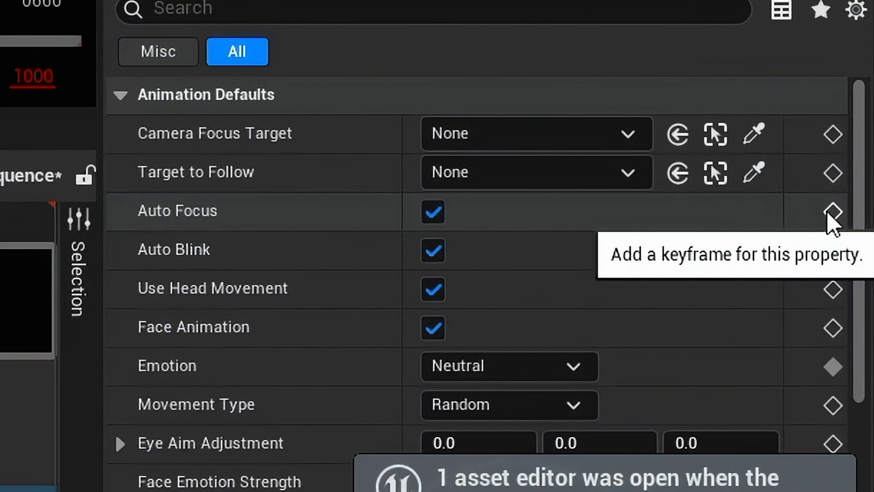
pyautogui.click(829, 213)
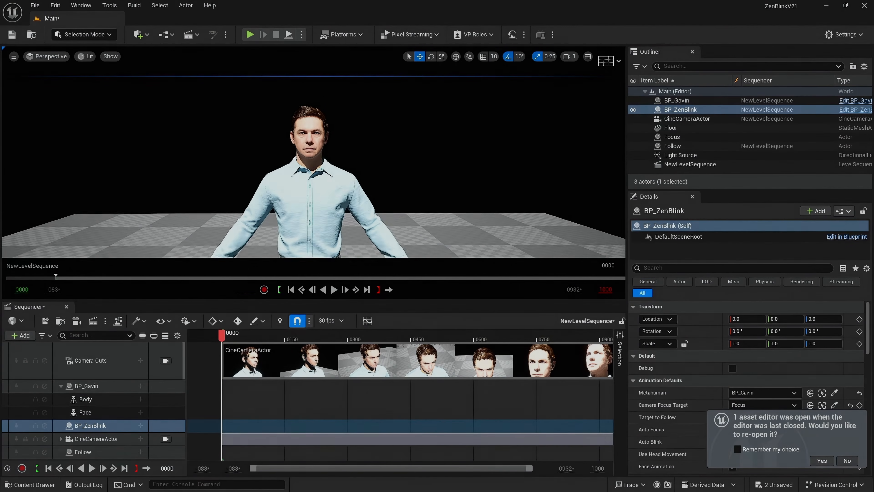
# Add a sphere and a cube shape to the level.
pyautogui.click(146, 34)
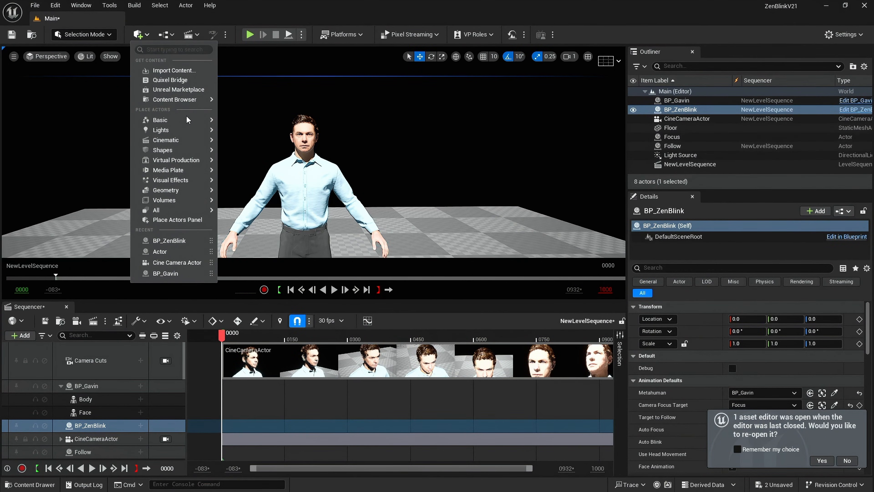
pyautogui.moveTo(189, 120)
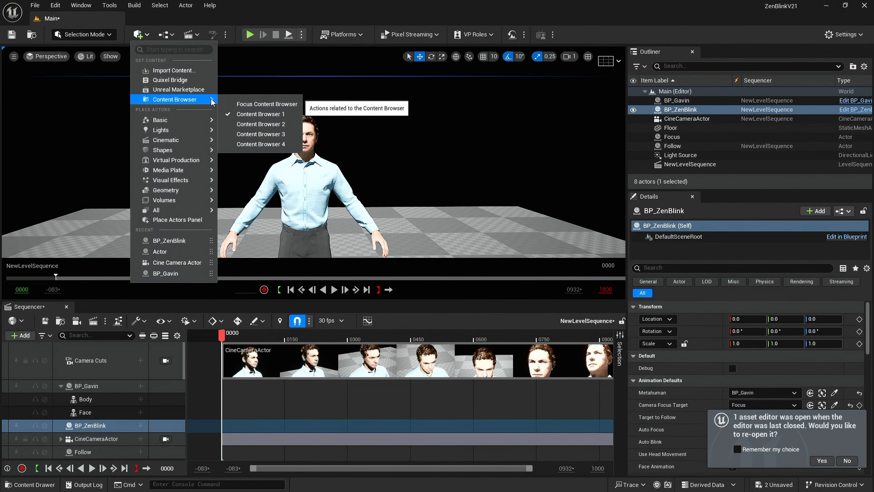
pyautogui.moveTo(172, 151)
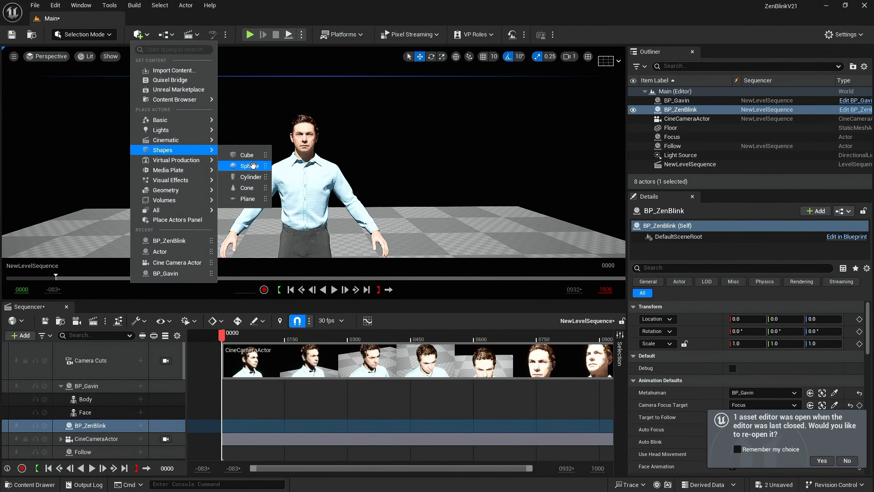
pyautogui.click(249, 166)
pyautogui.scroll(-2, 242, 180)
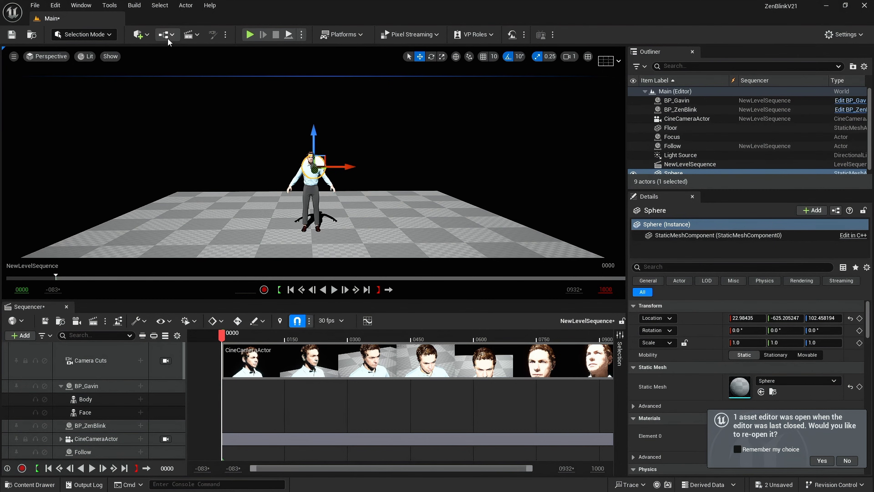
pyautogui.click(140, 34)
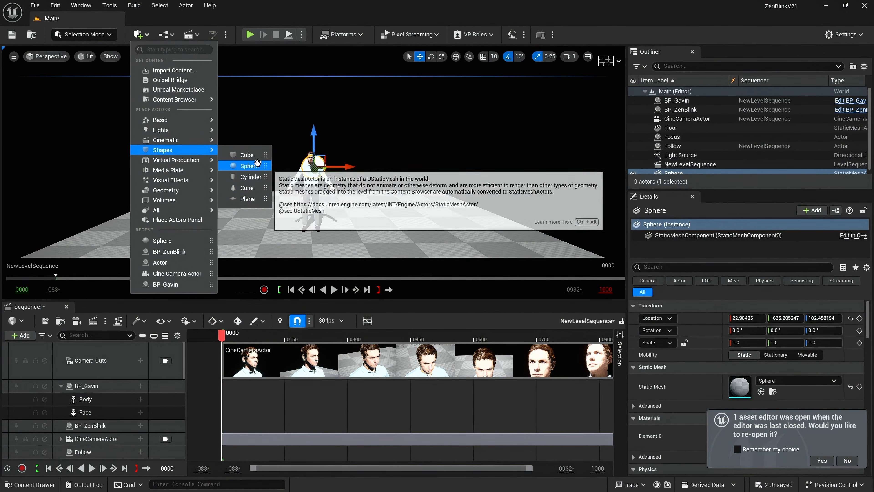
pyautogui.click(247, 155)
pyautogui.scroll(3, 275, 172)
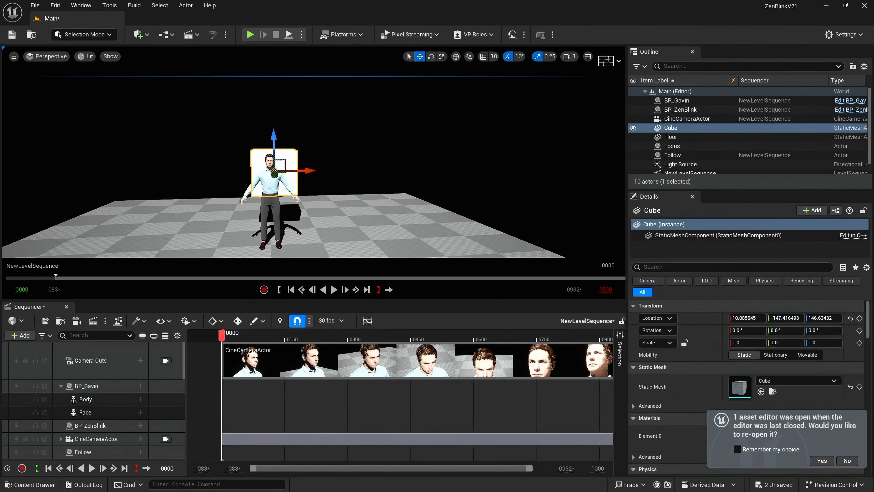
# Scale the cube uniformly to 0.46 and the sphere to 0.415, and place them on opposite sides of the MetaHuman.
pyautogui.moveTo(310, 172); pyautogui.dragTo(291, 162, button='right')
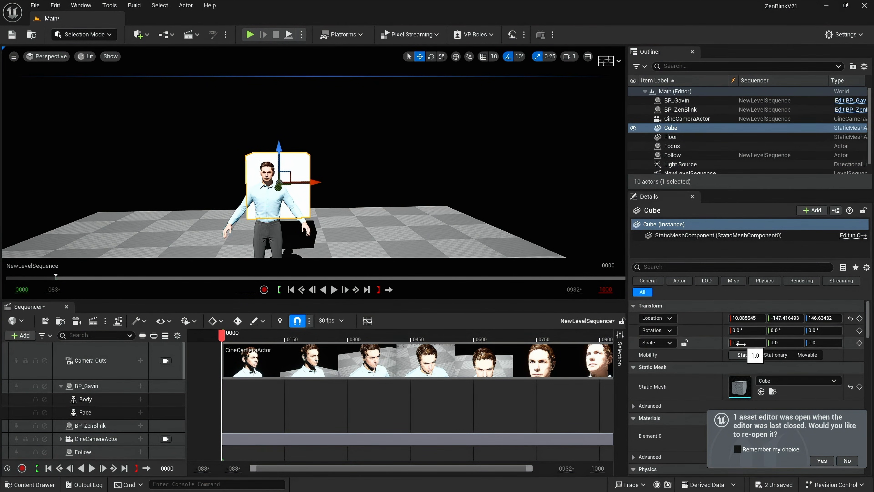
pyautogui.moveTo(741, 344); pyautogui.dragTo(717, 344)
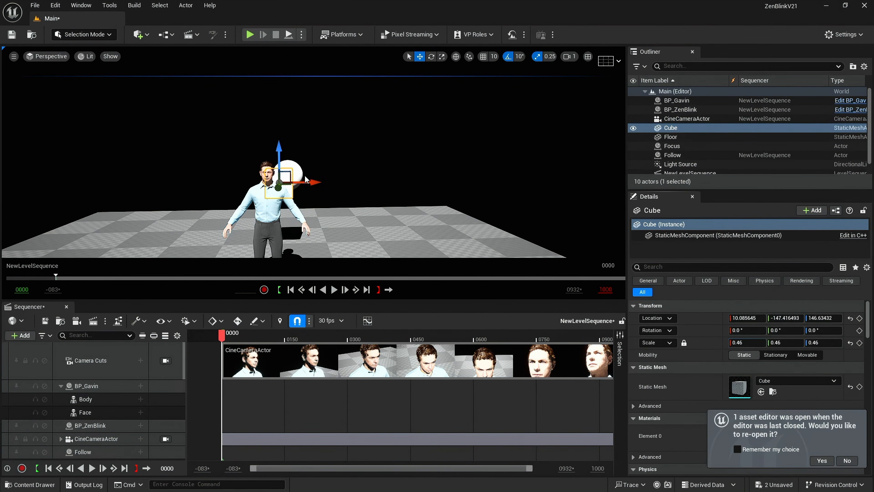
pyautogui.moveTo(288, 179); pyautogui.dragTo(410, 172)
pyautogui.click(295, 171)
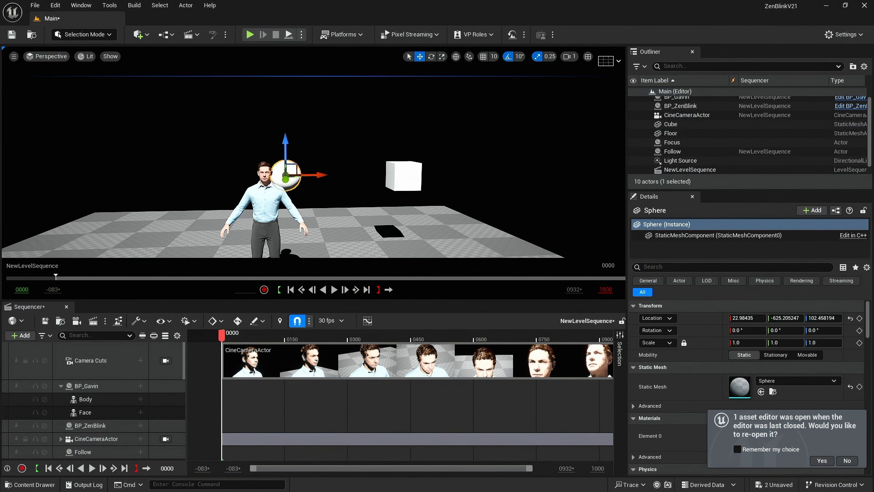
pyautogui.moveTo(291, 171); pyautogui.dragTo(52, 206)
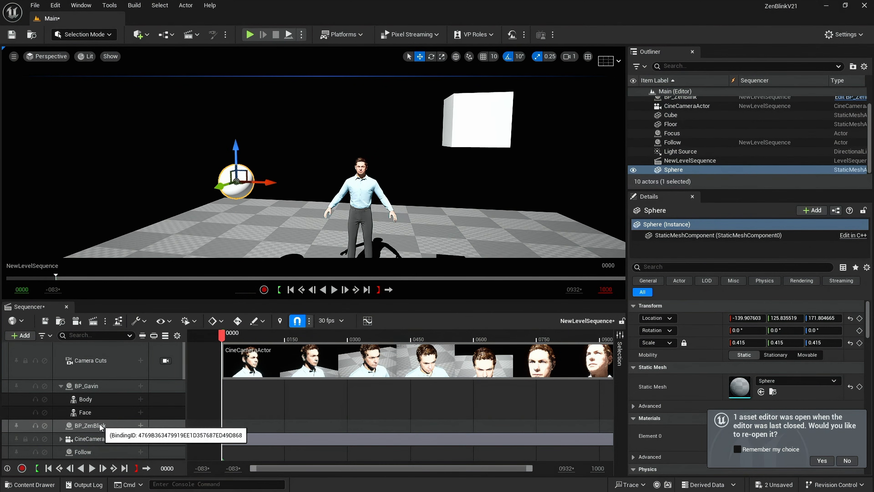
# Add the Sphere and Cube actors from the level to NewLevelSequence as tracks.
pyautogui.moveTo(668, 167); pyautogui.dragTo(427, 394)
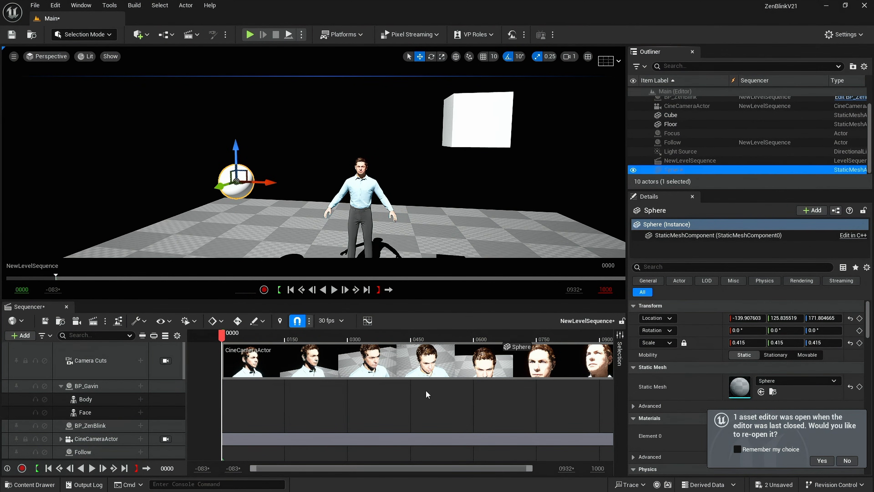
pyautogui.moveTo(357, 459); pyautogui.dragTo(360, 459)
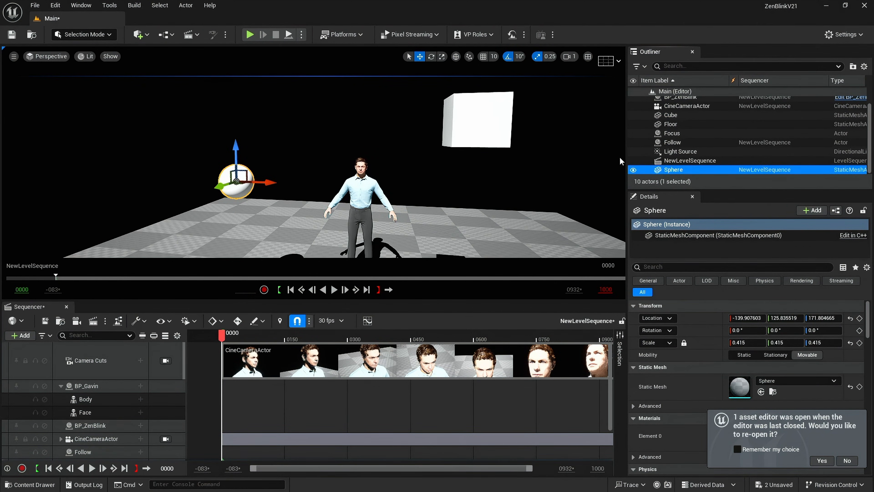
pyautogui.scroll(1, 671, 152)
pyautogui.moveTo(672, 128); pyautogui.dragTo(335, 447)
pyautogui.scroll(-2, 335, 447)
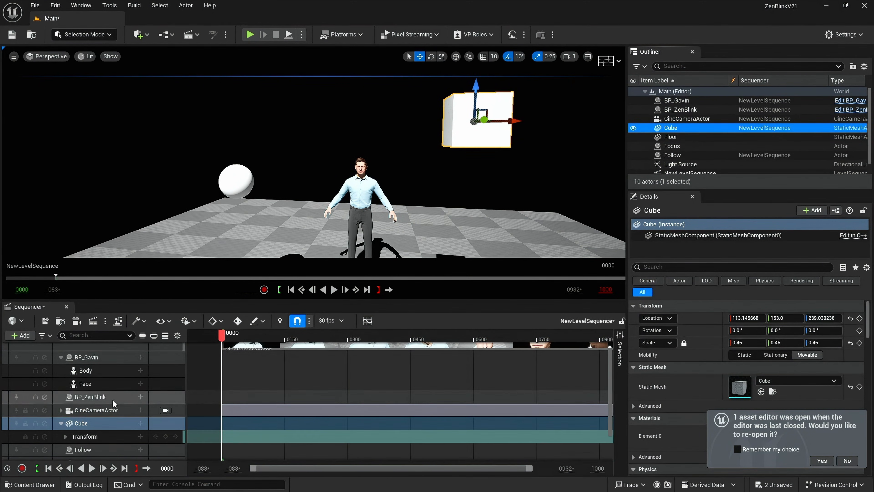
pyautogui.scroll(2, 114, 403)
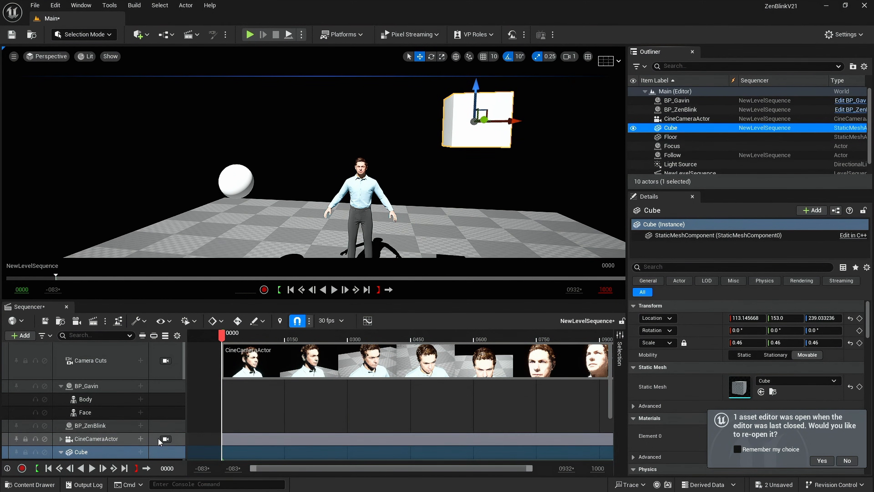
# Add a Movement Type track to BP_ZenBlink and key it at frame 0000 as Follow Target.
pyautogui.click(140, 426)
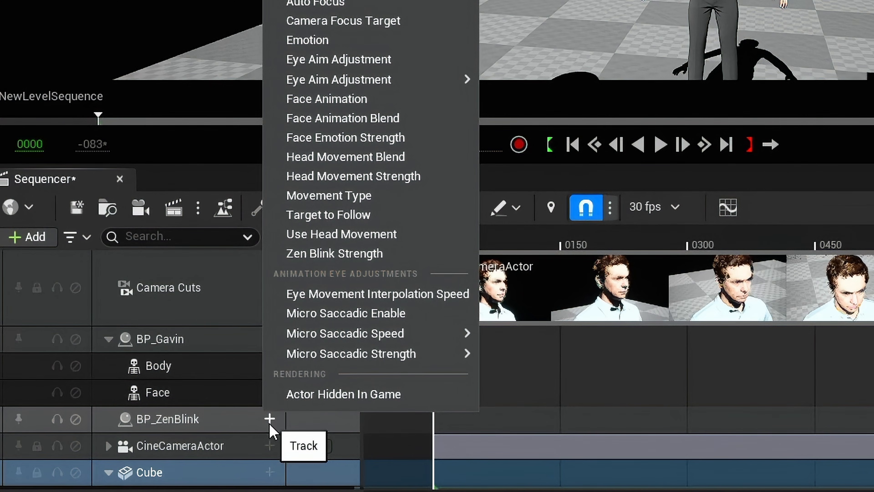
pyautogui.click(367, 196)
pyautogui.scroll(-2, 303, 397)
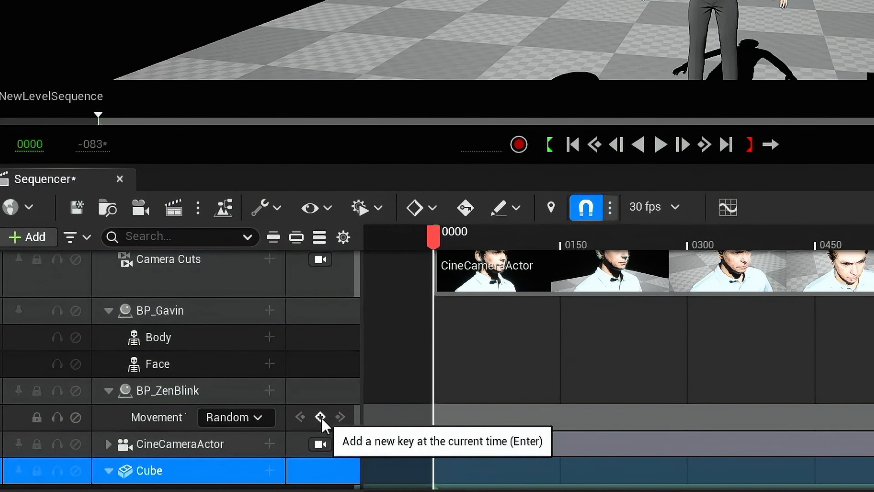
pyautogui.click(322, 418)
pyautogui.click(253, 419)
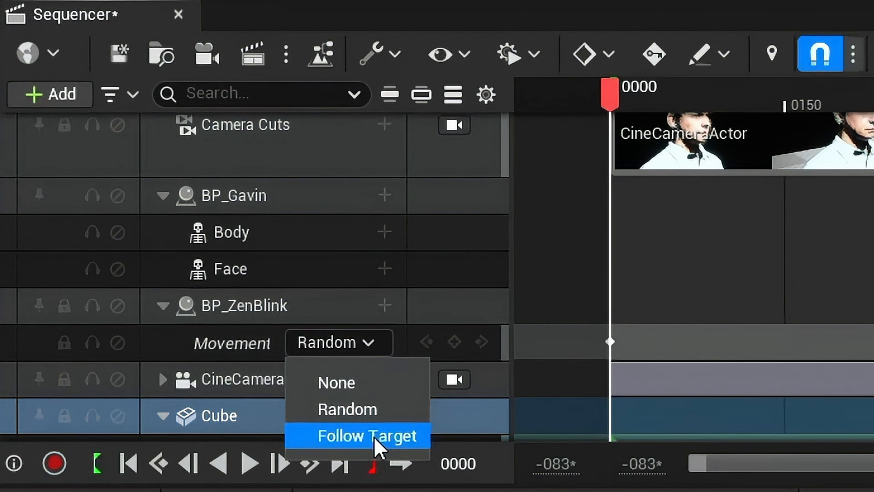
pyautogui.click(376, 442)
pyautogui.scroll(-2, 139, 384)
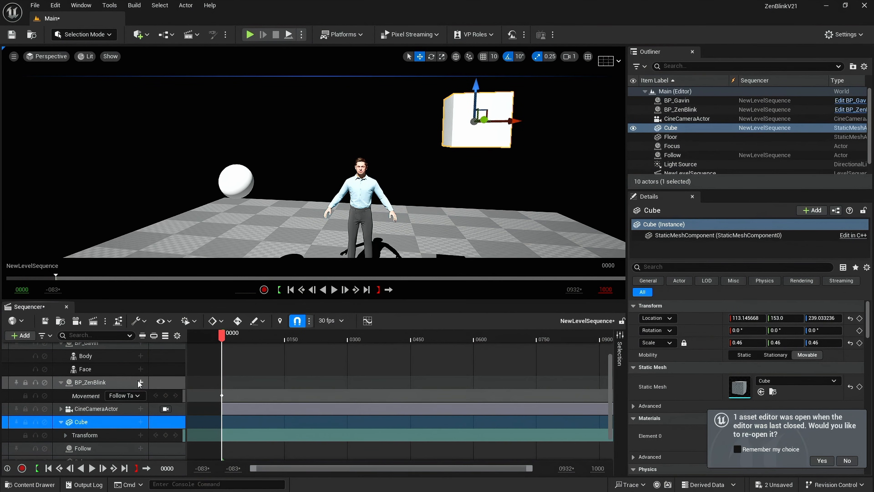
# Add a Target to Follow track to BP_ZenBlink and set its target to Sphere at frame 0000.
pyautogui.click(140, 382)
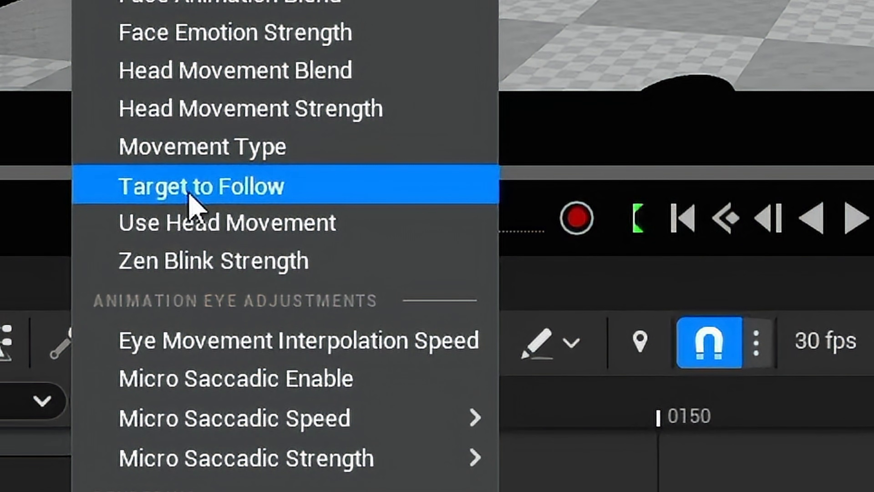
pyautogui.click(188, 196)
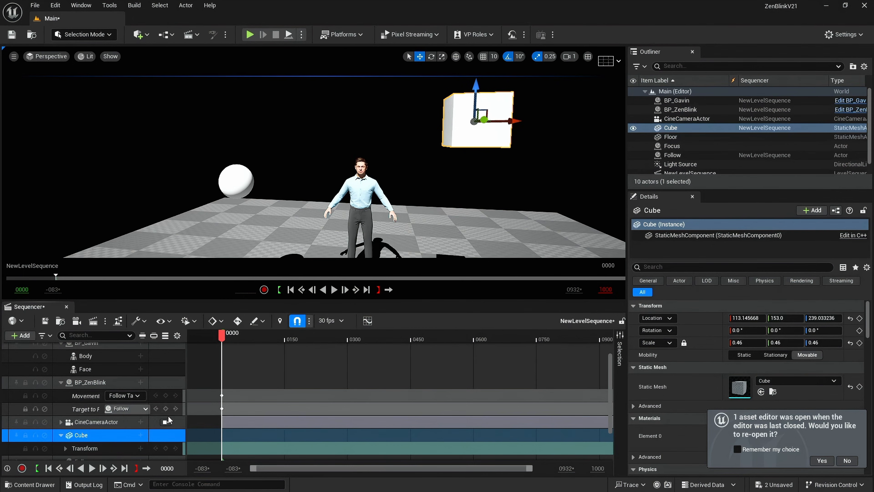
pyautogui.click(121, 409)
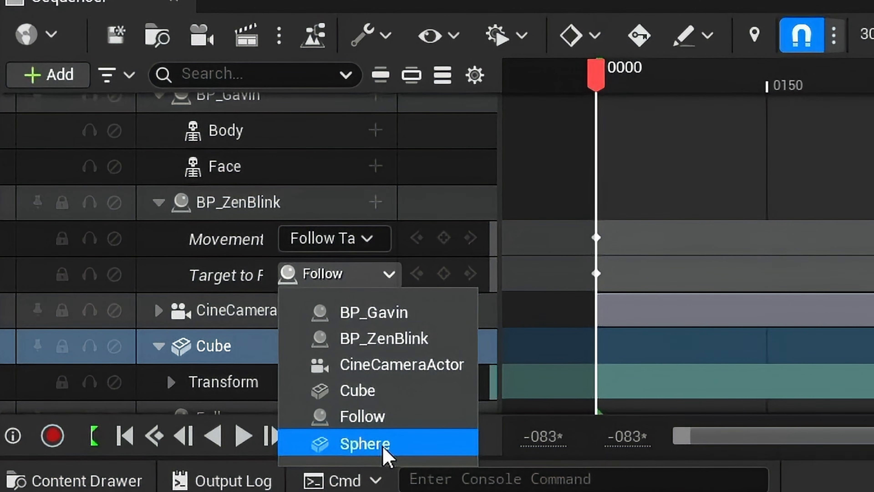
pyautogui.click(384, 445)
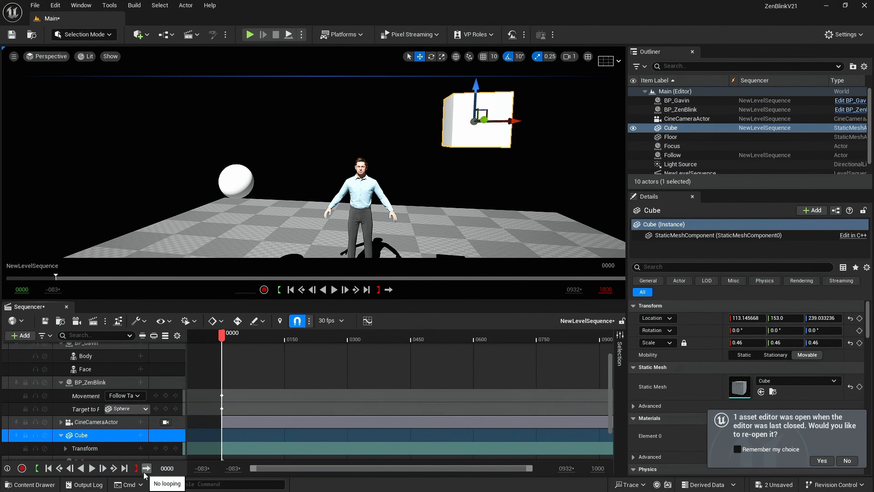
# Simulate the level with a close view of the MetaHuman's face, and switch Target to Follow to Cube.
pyautogui.click(289, 36)
pyautogui.moveTo(360, 204); pyautogui.dragTo(362, 157)
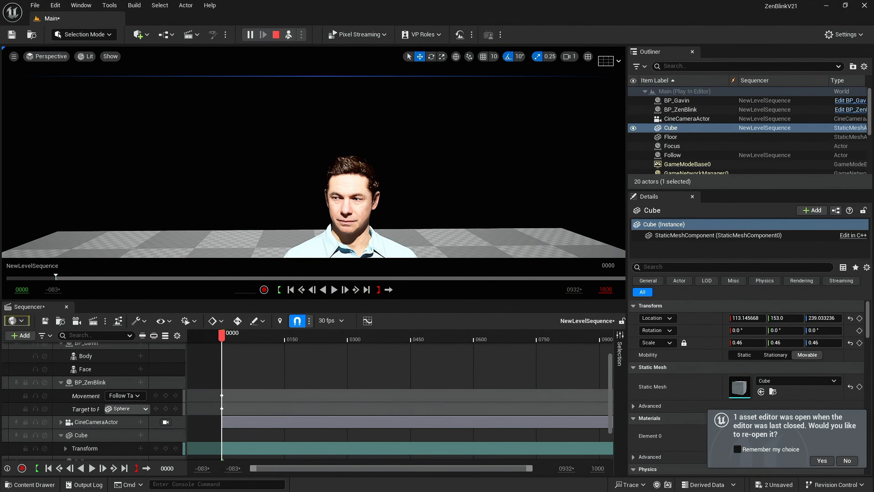
pyautogui.moveTo(361, 157); pyautogui.dragTo(379, 136, button='right')
pyautogui.press('w')
pyautogui.click(128, 410)
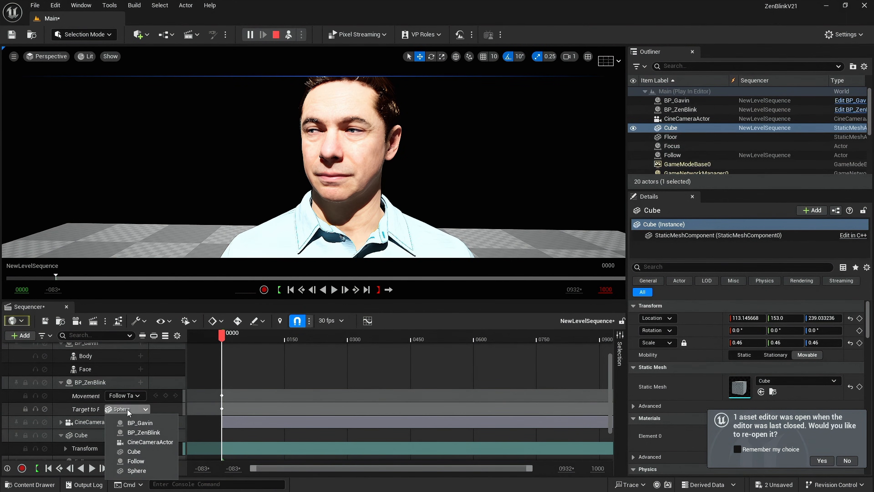
pyautogui.click(143, 453)
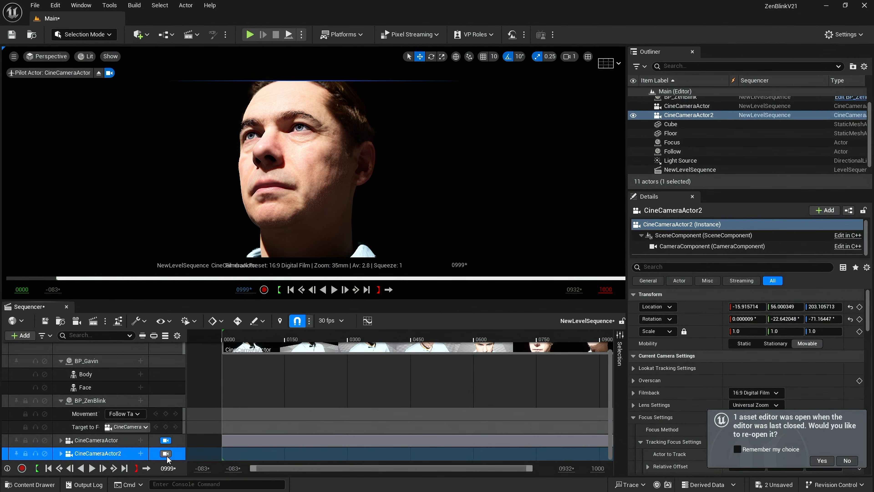
# Compare the views through CineCameraActor2 and CineCameraActor, and return the playhead to the sequence start.
pyautogui.click(166, 453)
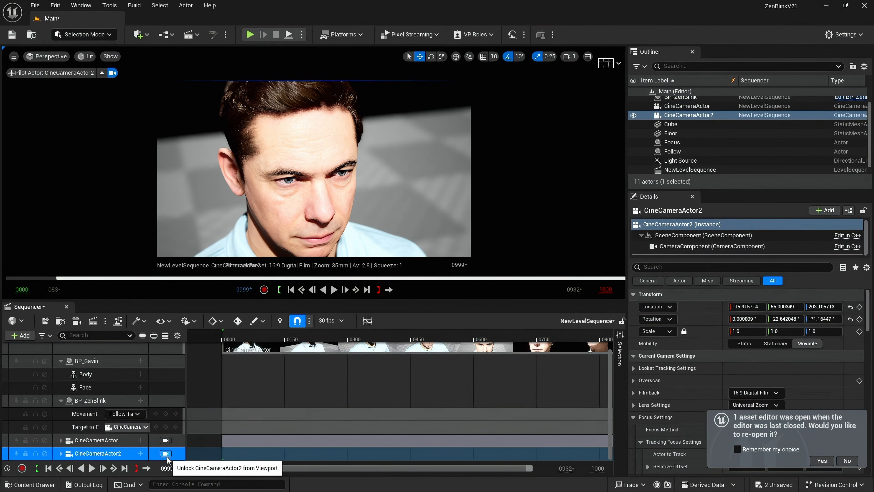
pyautogui.click(166, 441)
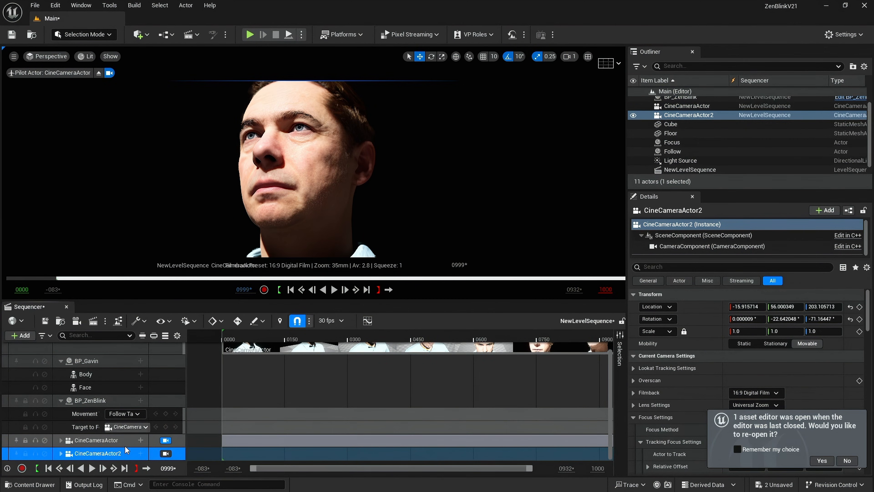
pyautogui.click(291, 291)
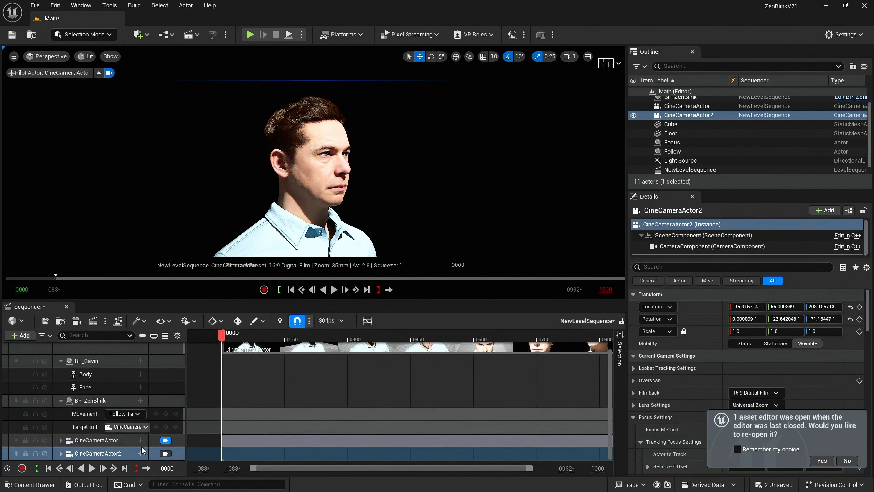
# Set Target to Follow to CineCameraActor and key it at frame 0000.
pyautogui.click(131, 427)
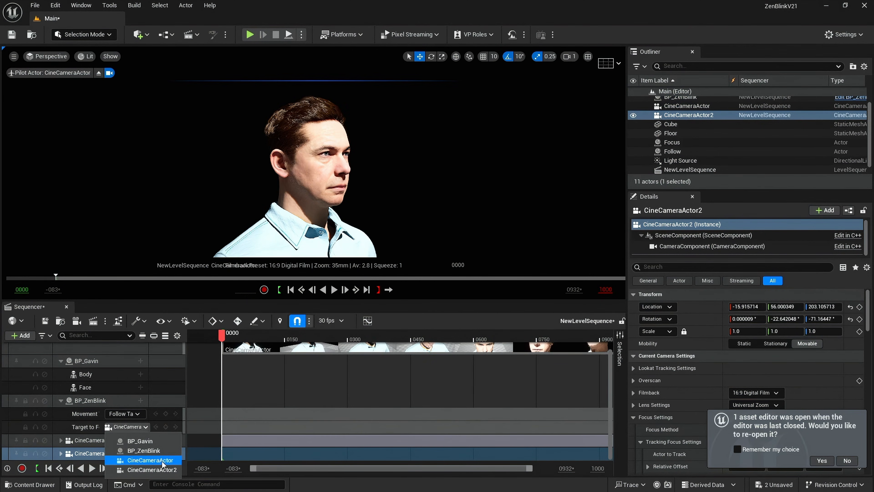
pyautogui.click(152, 461)
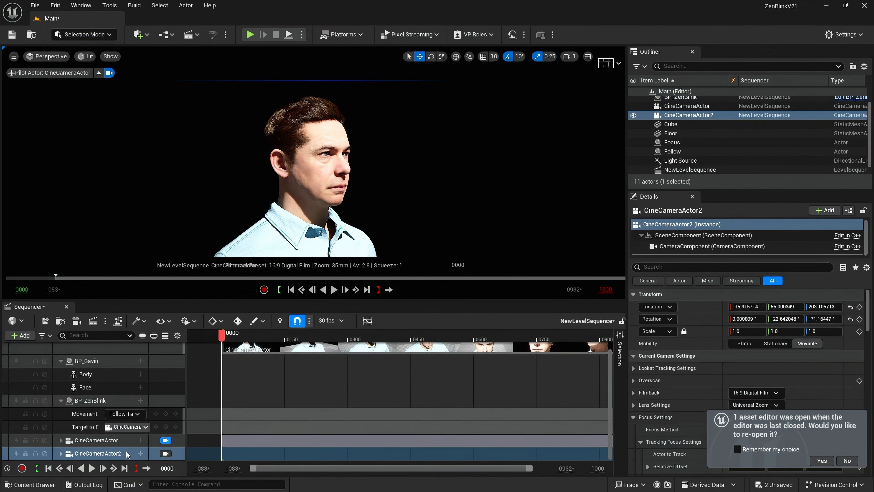
pyautogui.click(165, 427)
# Simulate the level viewed through CineCameraActor, and key Target to Follow as CineCameraActor2 at frame 0135.
pyautogui.moveTo(222, 336); pyautogui.dragTo(264, 336)
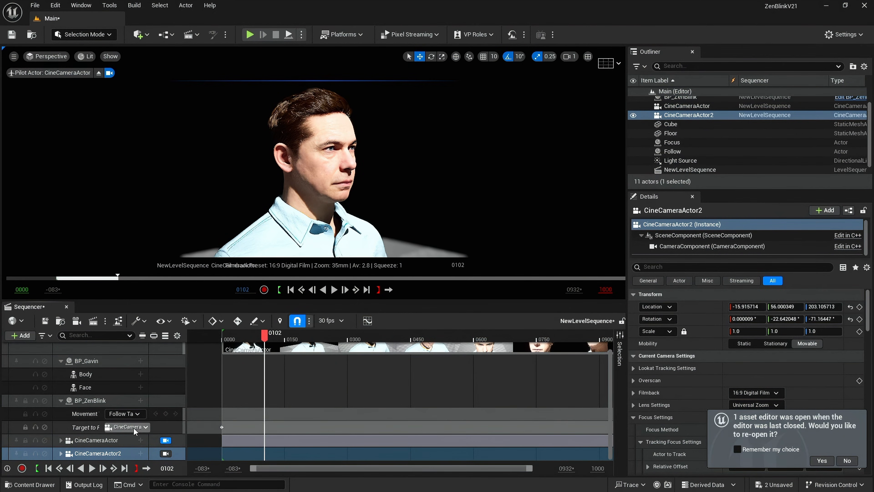
pyautogui.click(293, 35)
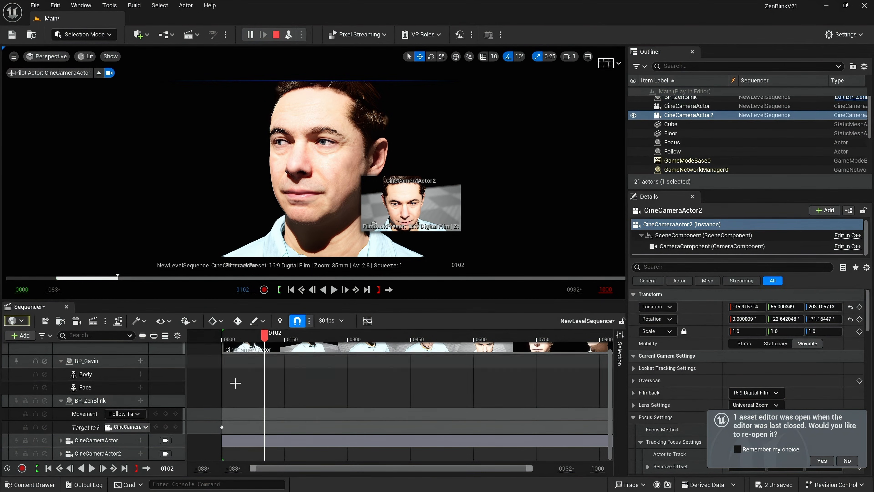
pyautogui.click(165, 440)
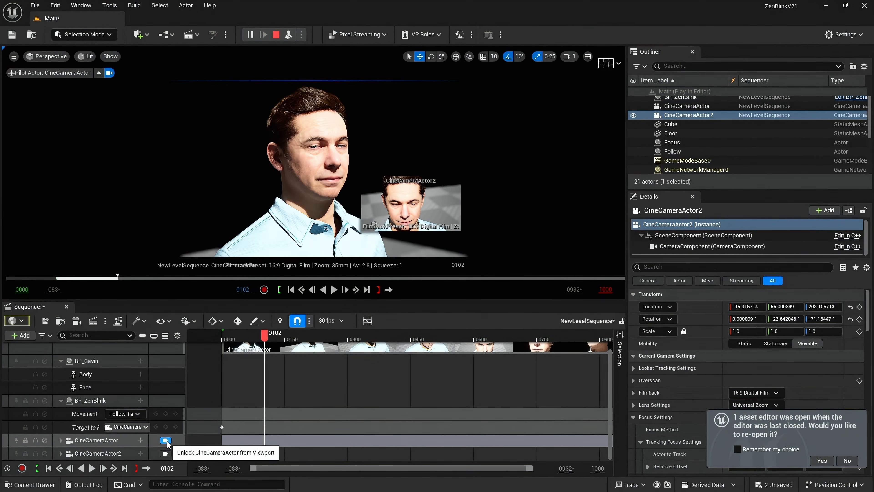
pyautogui.moveTo(267, 337); pyautogui.dragTo(279, 338)
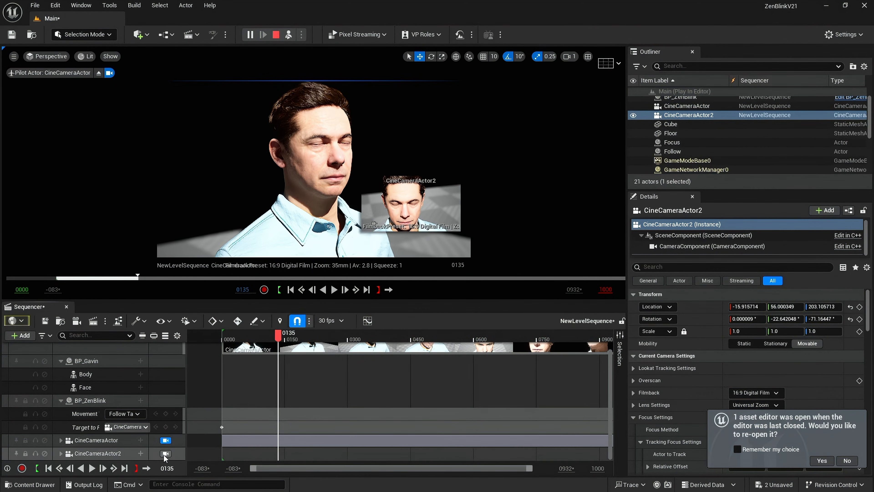
pyautogui.click(136, 428)
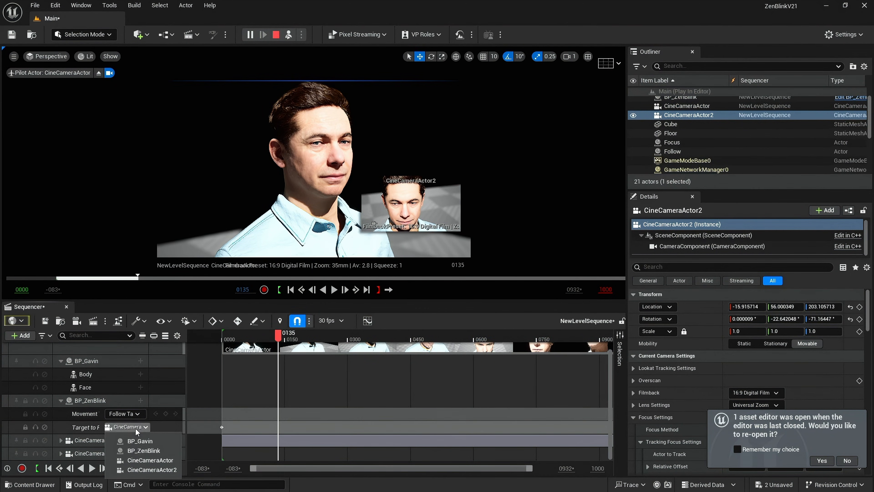
pyautogui.click(157, 470)
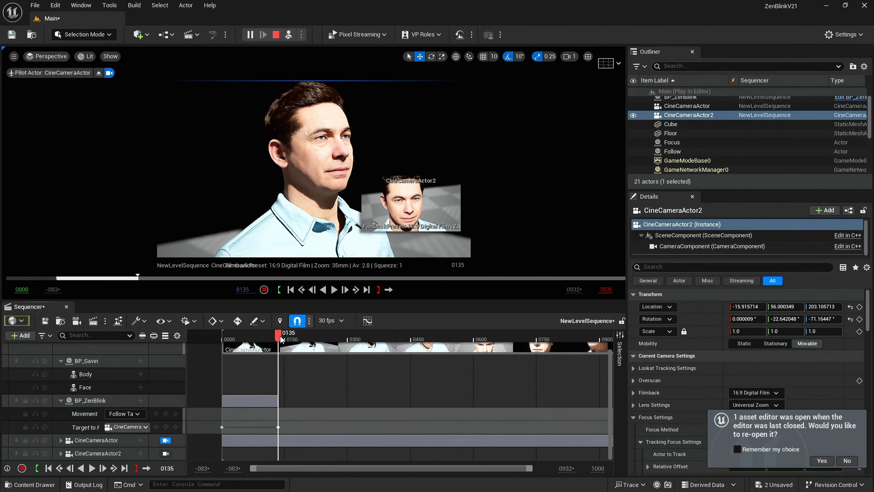
# Key Target to Follow as CineCameraActor at frame 0249 and as CineCameraActor2 at frame 0353.
pyautogui.moveTo(282, 340); pyautogui.dragTo(326, 339)
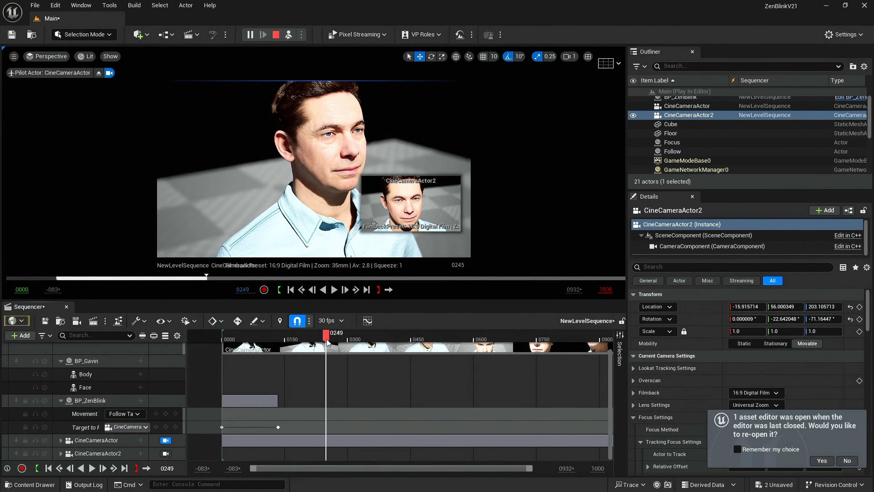
pyautogui.click(135, 433)
pyautogui.click(148, 461)
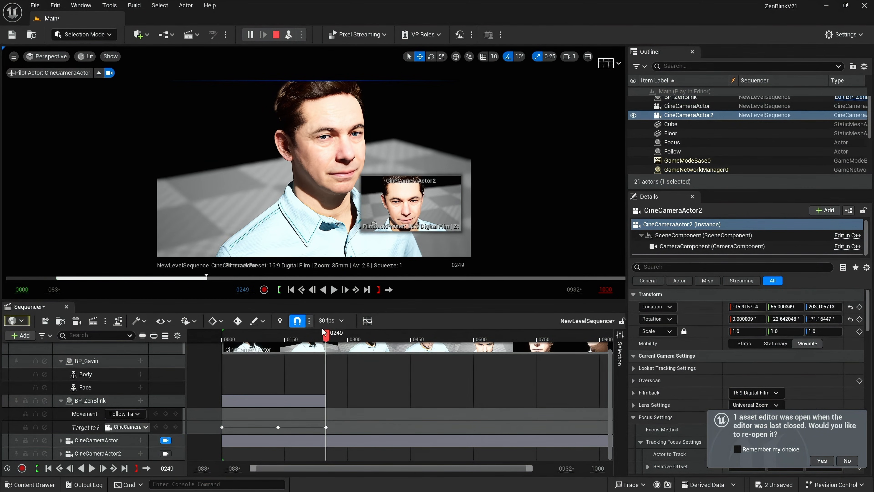
pyautogui.moveTo(324, 332); pyautogui.dragTo(370, 332)
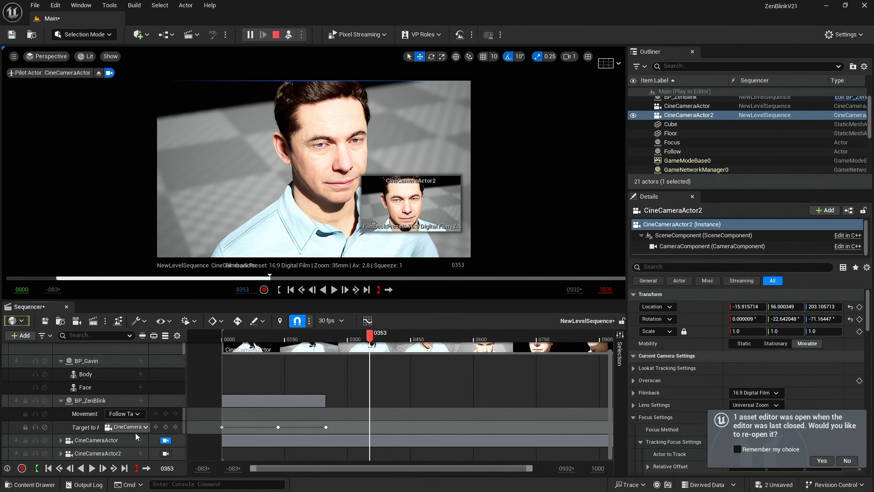
pyautogui.click(135, 429)
pyautogui.click(150, 470)
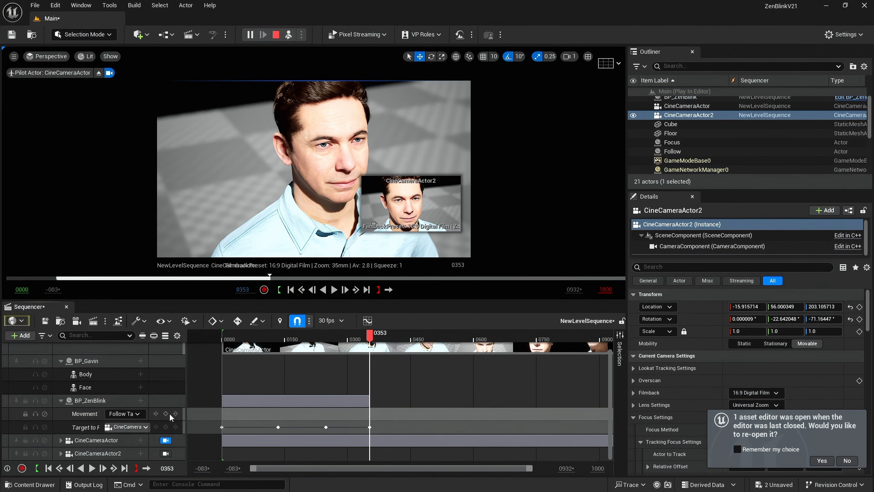
# Unlock the viewport from CineCameraActor and add a camera cut to CineCameraActor2 at frame 0126.
pyautogui.scroll(2, 166, 415)
pyautogui.scroll(-2, 166, 415)
pyautogui.click(167, 441)
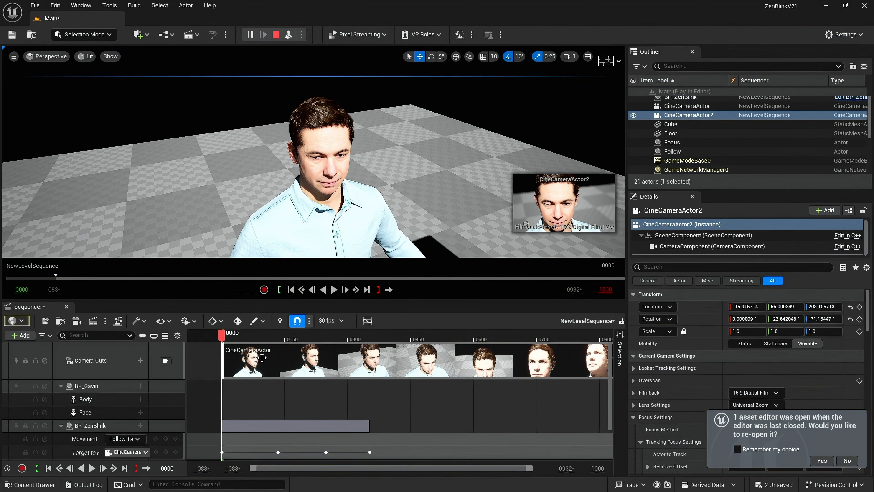
pyautogui.moveTo(225, 339); pyautogui.dragTo(274, 340)
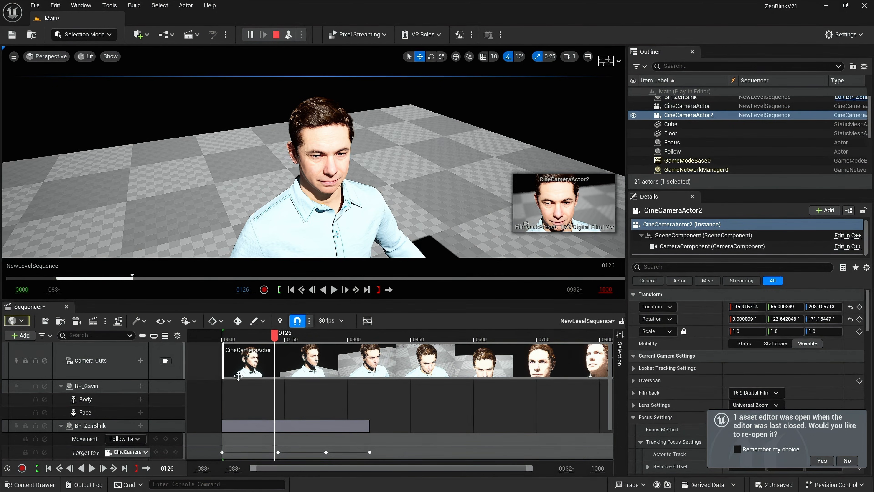
pyautogui.click(140, 360)
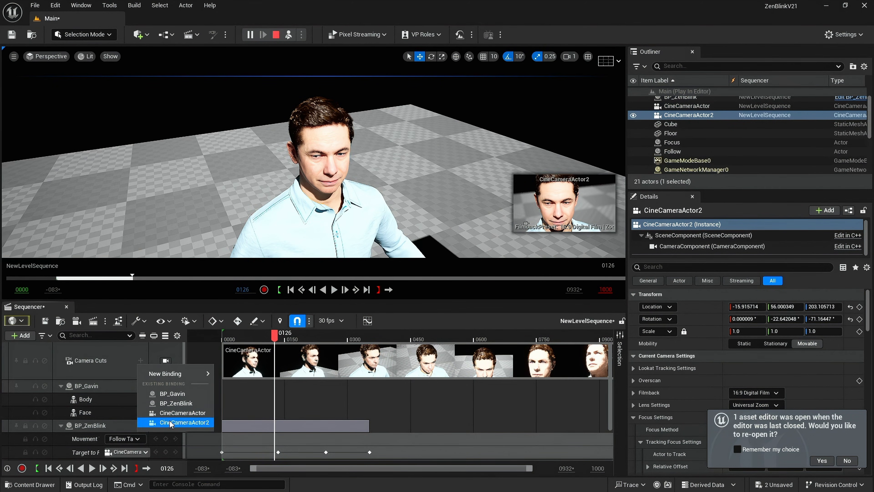
pyautogui.click(180, 423)
# Add camera cuts to CineCameraActor at frame 0247 and to CineCameraActor2 at frame 0348.
pyautogui.moveTo(275, 336); pyautogui.dragTo(325, 337)
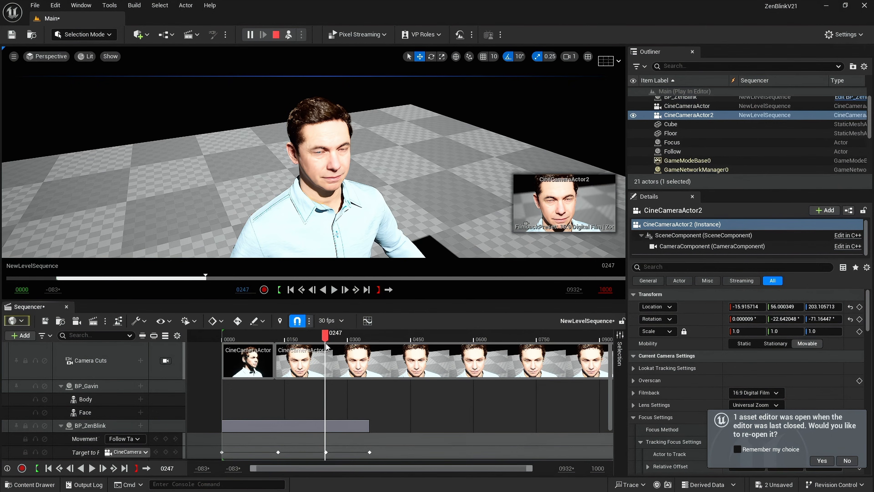
pyautogui.click(142, 361)
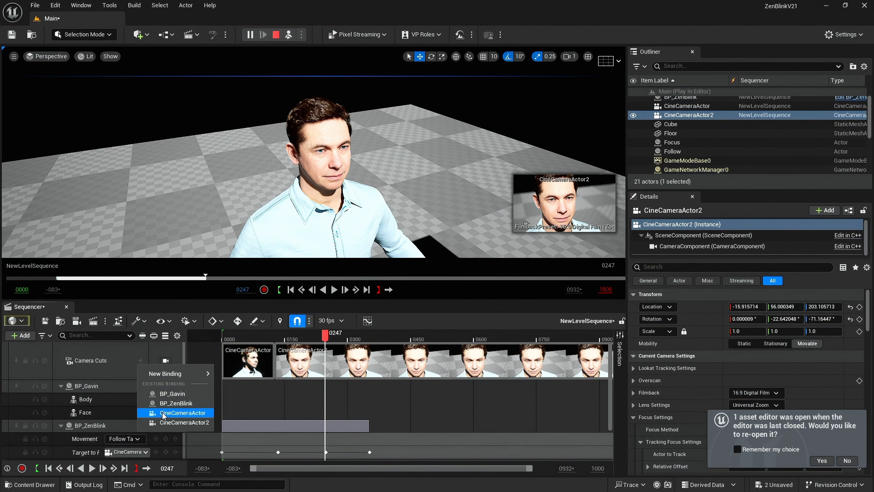
pyautogui.click(163, 413)
pyautogui.moveTo(325, 336); pyautogui.dragTo(368, 336)
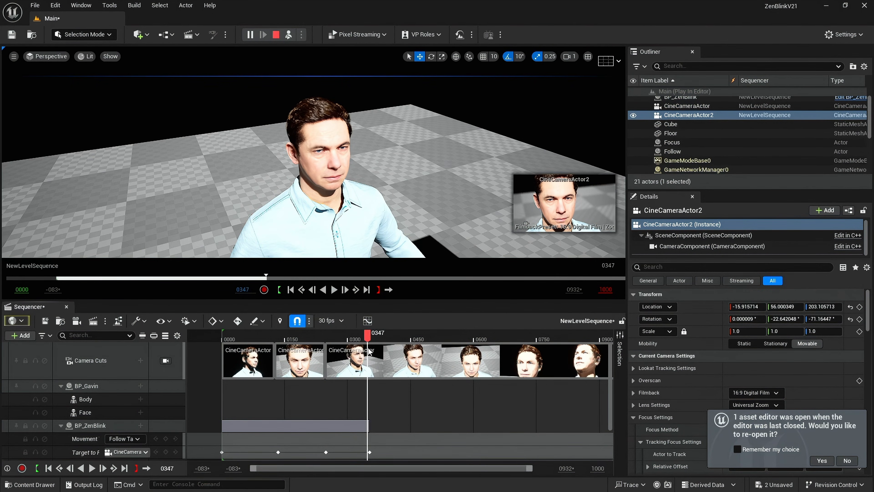
pyautogui.click(140, 361)
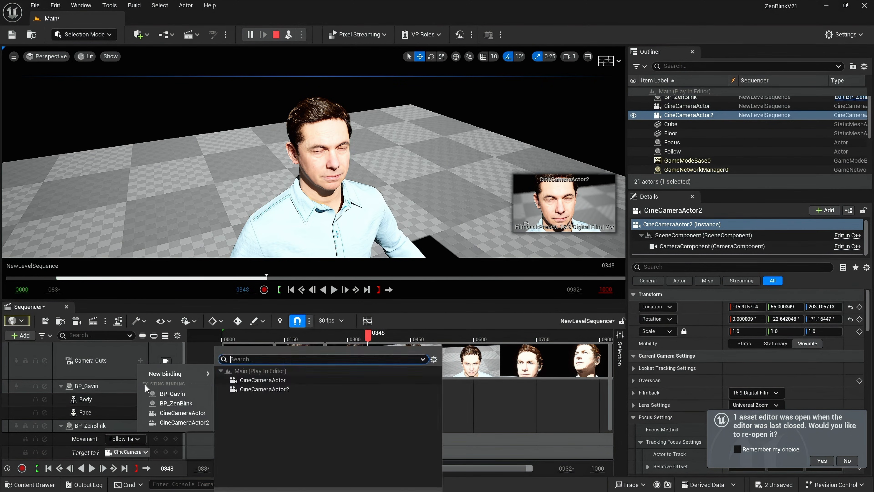
pyautogui.click(174, 424)
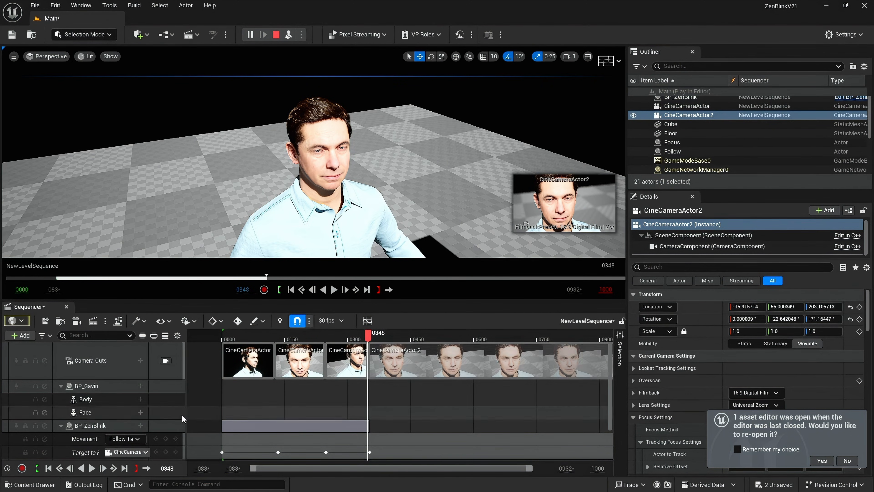
# Play the sequence from frame 0000 through the camera cuts to review the gaze following each camera.
pyautogui.click(290, 290)
pyautogui.click(165, 361)
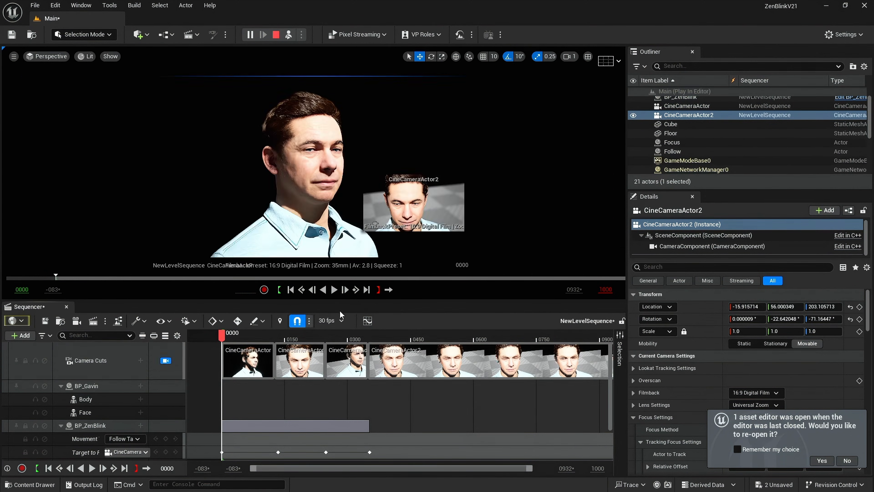
pyautogui.click(334, 291)
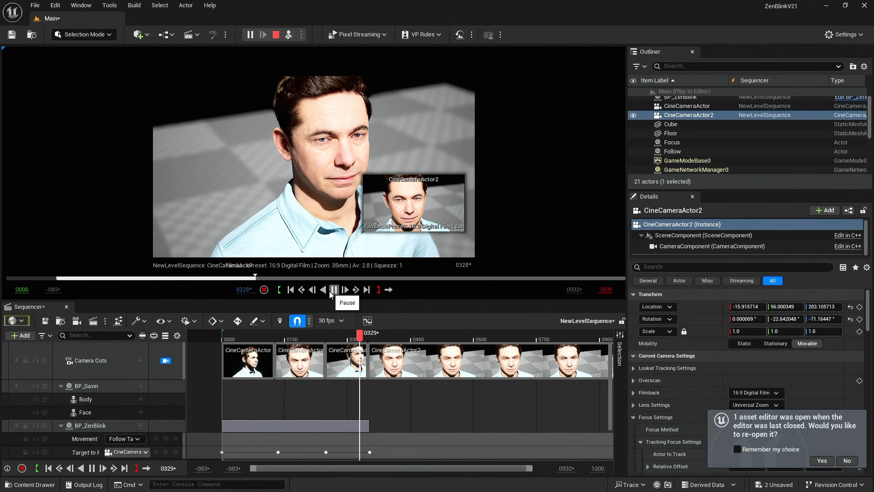
pyautogui.click(331, 292)
# Add an Eye Aim Adjustment track to BP_ZenBlink and expand its X, Y and Z channels.
pyautogui.scroll(-2, 117, 415)
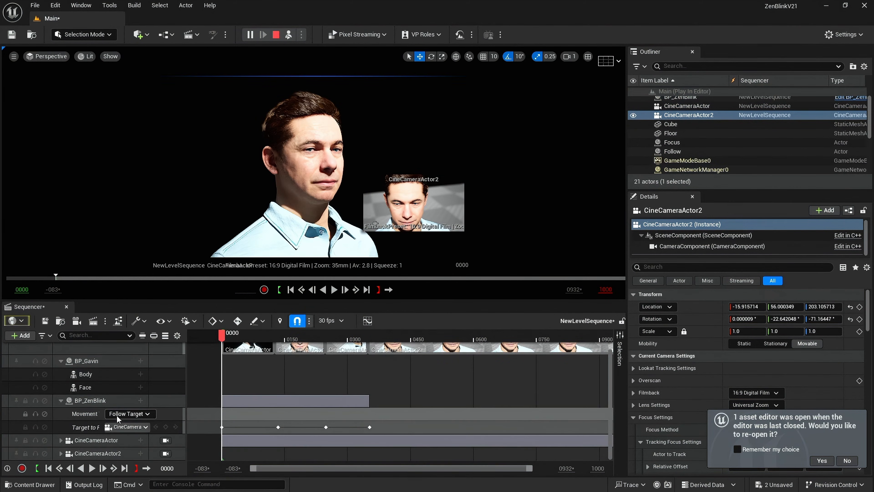
pyautogui.click(140, 401)
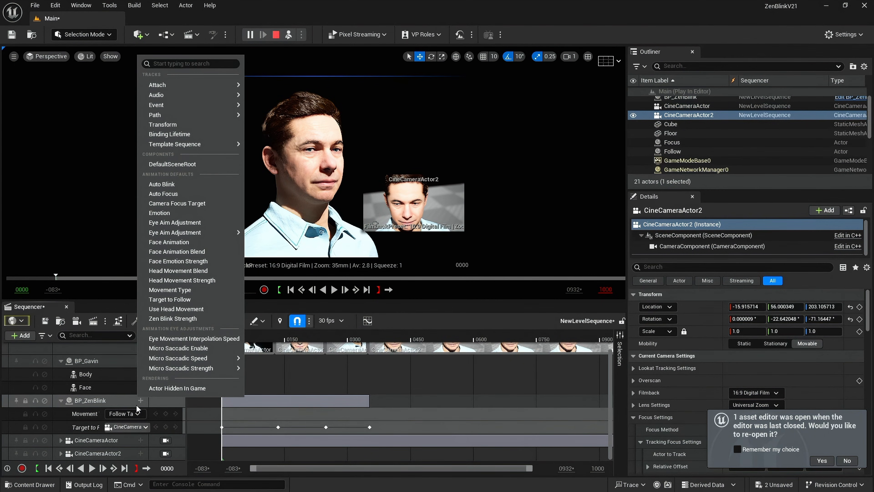
pyautogui.click(174, 222)
pyautogui.scroll(-1, 156, 376)
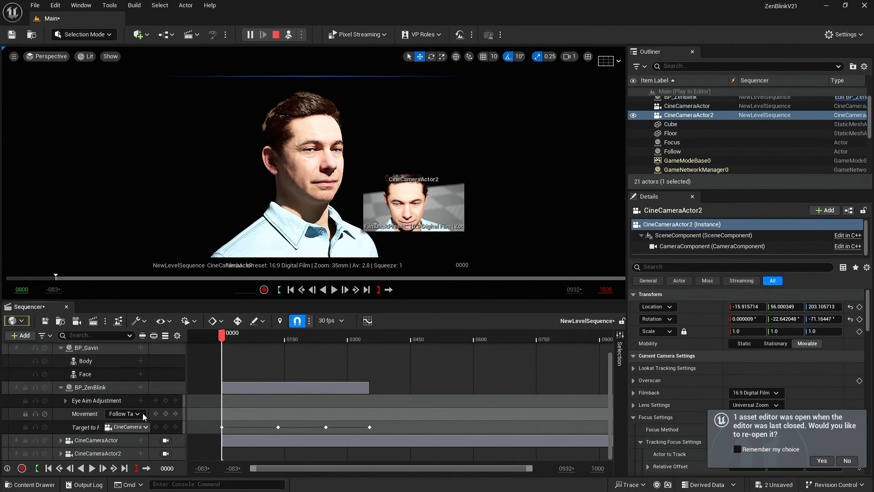
pyautogui.click(65, 401)
pyautogui.scroll(-3, 99, 407)
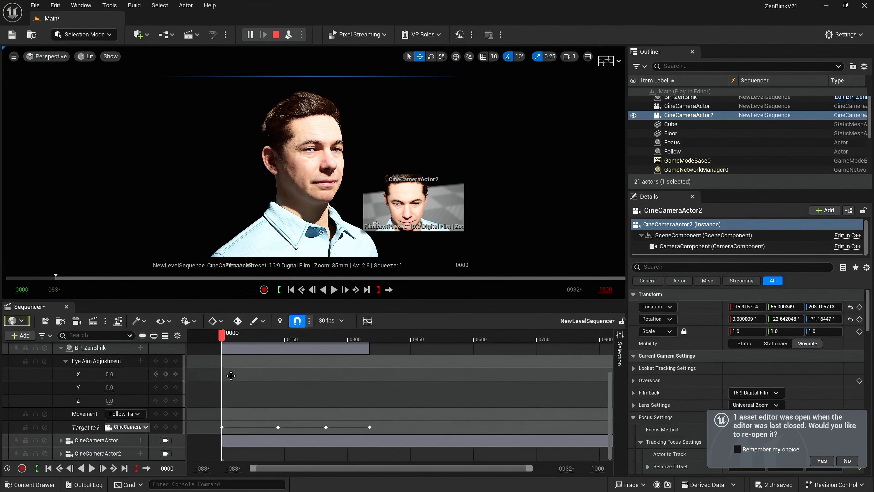
# View through CineCameraActor and adjust the eye aim to X -0.07 and Z 0.39.
pyautogui.click(166, 442)
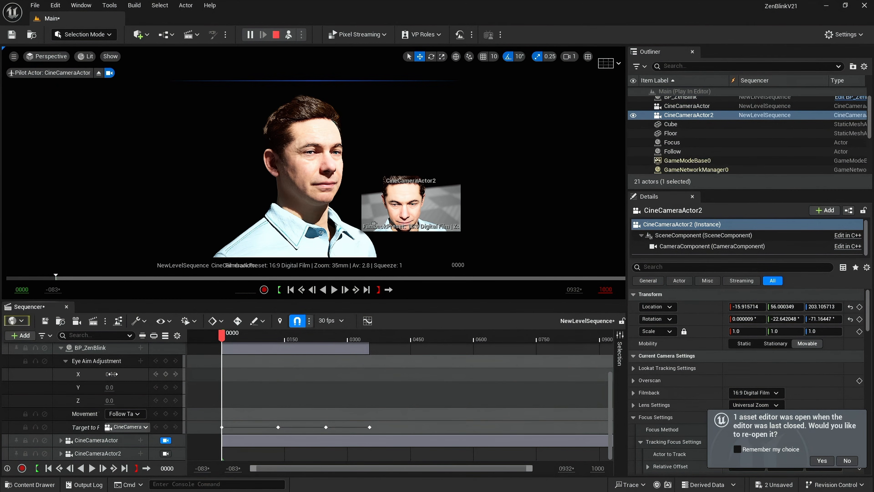
pyautogui.moveTo(111, 374); pyautogui.dragTo(119, 374)
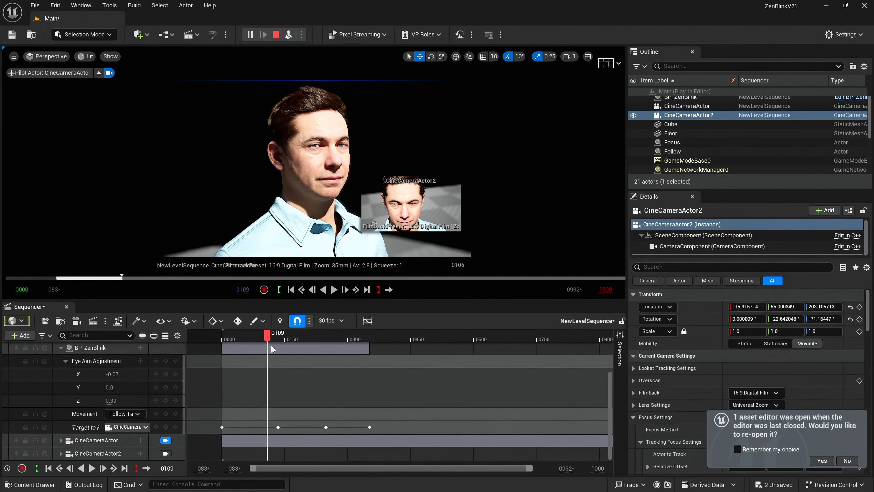
# At frame 0143, viewed through CineCameraActor2, set Eye Aim Adjustment X to -0.03 and Z to 0.25.
pyautogui.moveTo(271, 346); pyautogui.dragTo(282, 352)
pyautogui.click(167, 453)
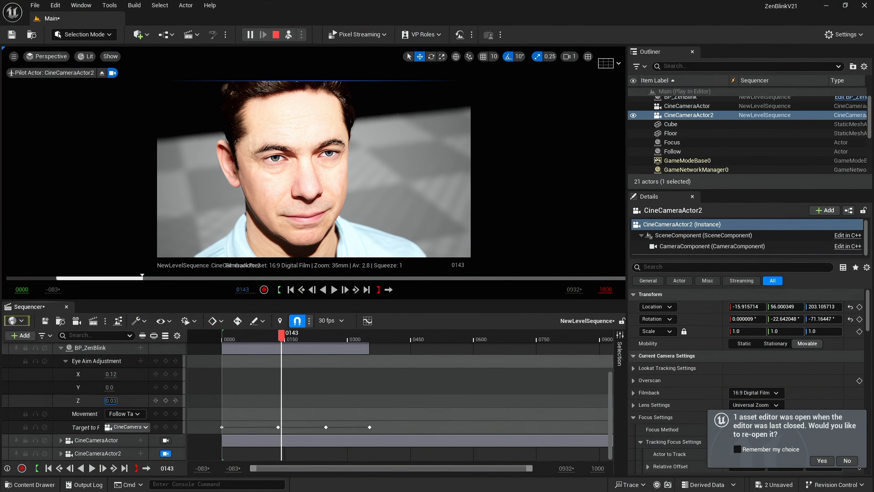
pyautogui.moveTo(111, 400); pyautogui.dragTo(104, 374)
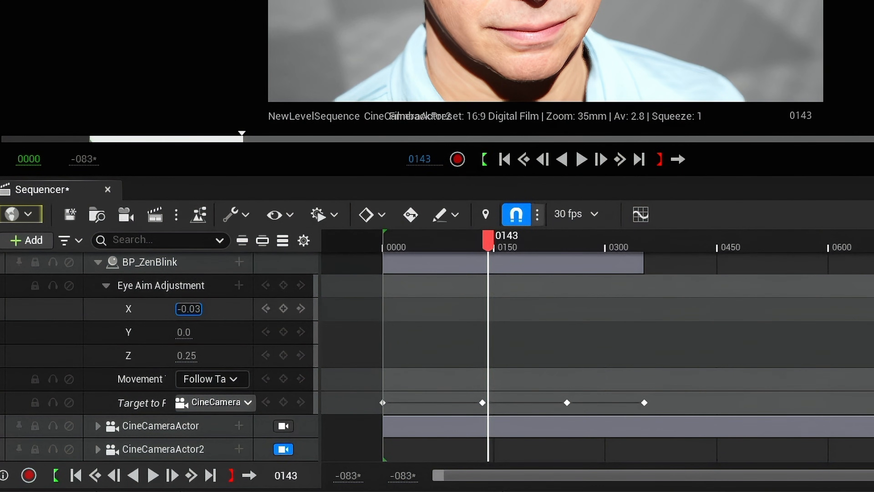
pyautogui.moveTo(184, 309); pyautogui.dragTo(189, 309)
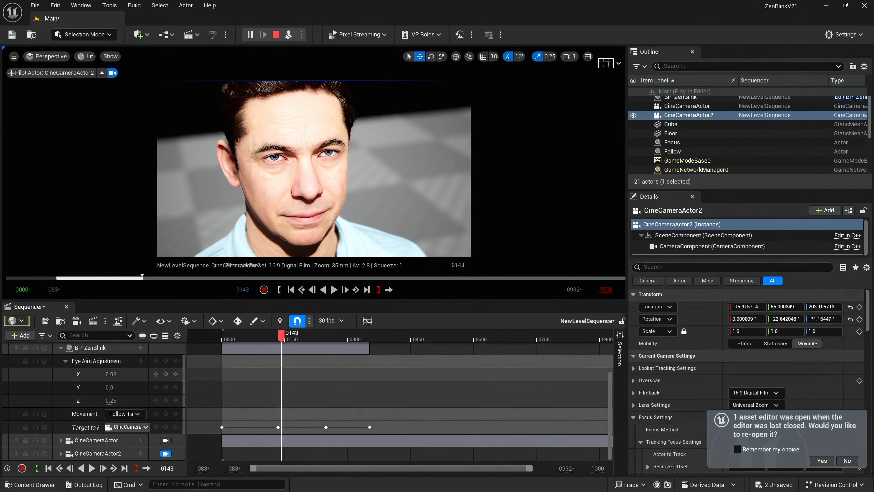
pyautogui.moveTo(112, 374); pyautogui.dragTo(154, 378)
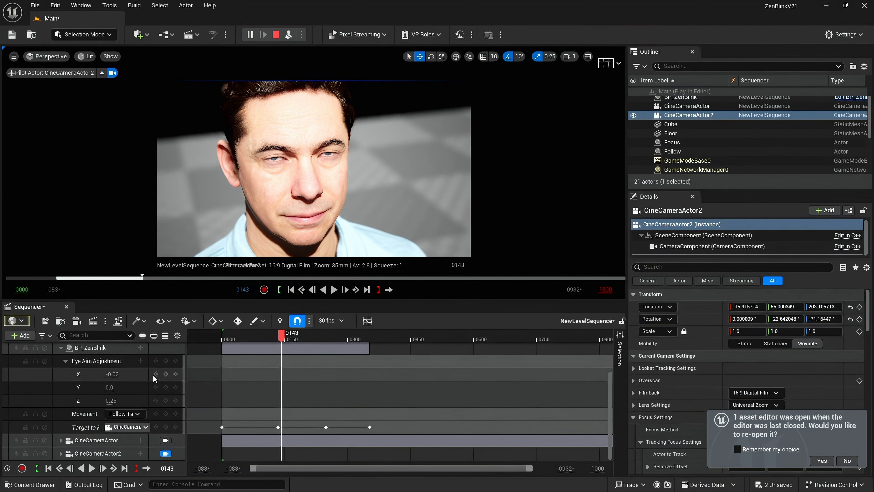
# Key Eye Aim Adjustment X at frame 0143, and view frame 0044 through CineCameraActor.
pyautogui.click(167, 374)
pyautogui.moveTo(282, 336); pyautogui.dragTo(240, 338)
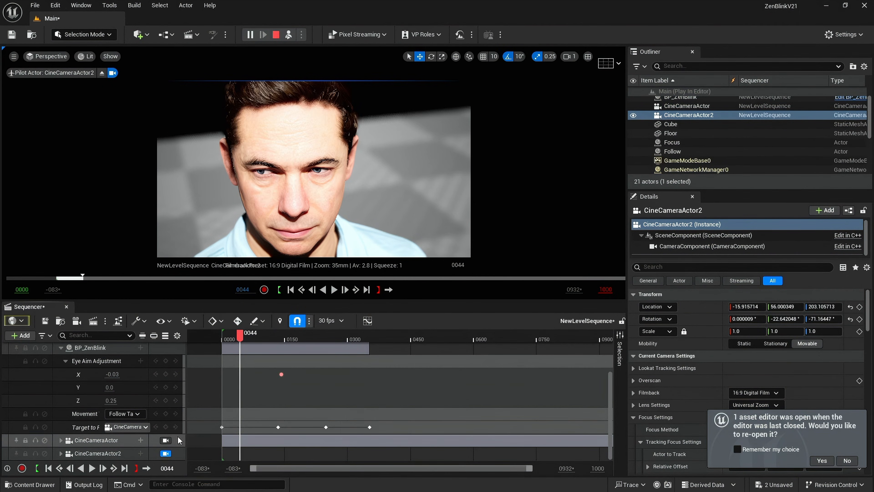
pyautogui.click(166, 441)
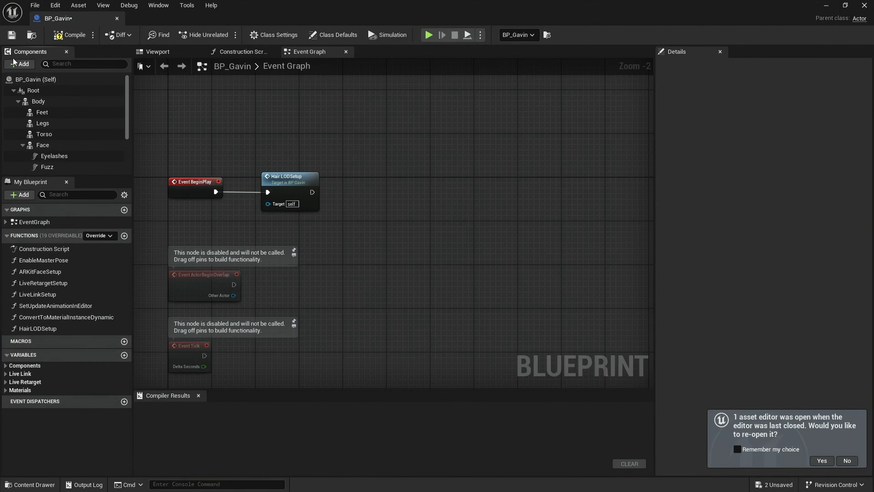
# Add a Zen Blink component to the BP_Gavin blueprint, keeping its default name.
pyautogui.click(20, 65)
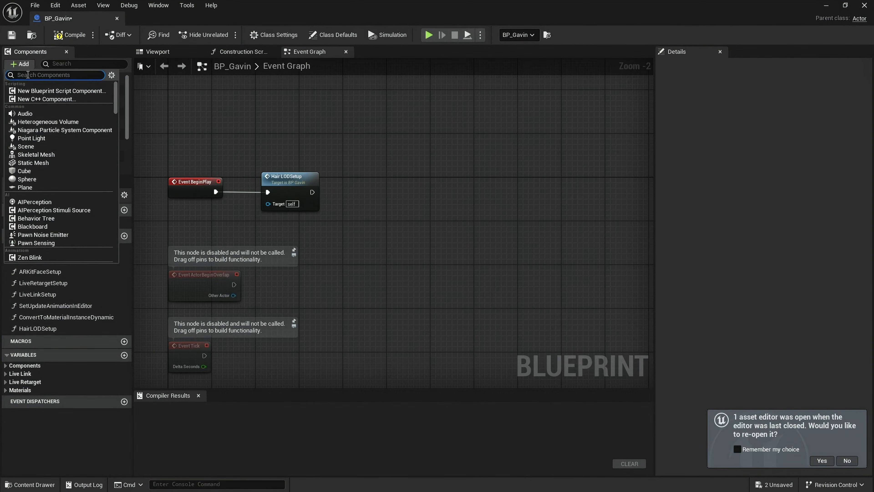
pyautogui.write('zen')
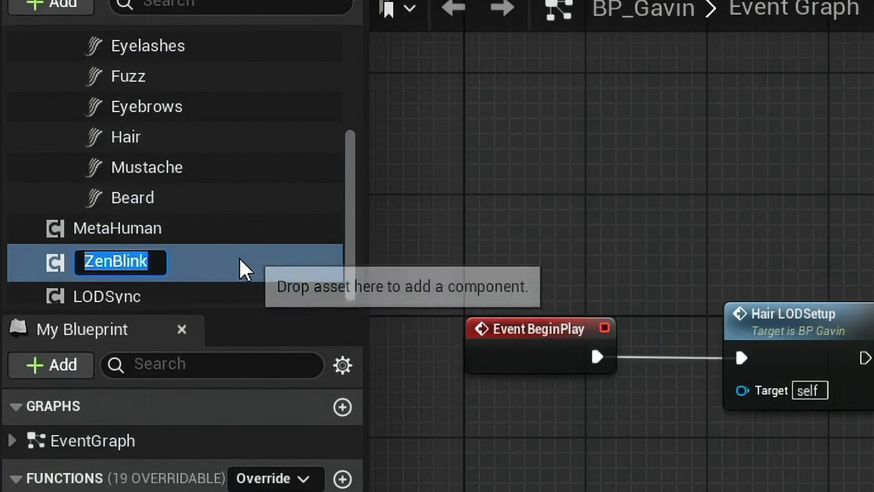
pyautogui.press('Return')
# Add a custom event above Event BeginPlay in BP_Gavin's event graph, keeping its default name.
pyautogui.moveTo(247, 225); pyautogui.dragTo(252, 332, button='right')
pyautogui.rightClick(194, 230)
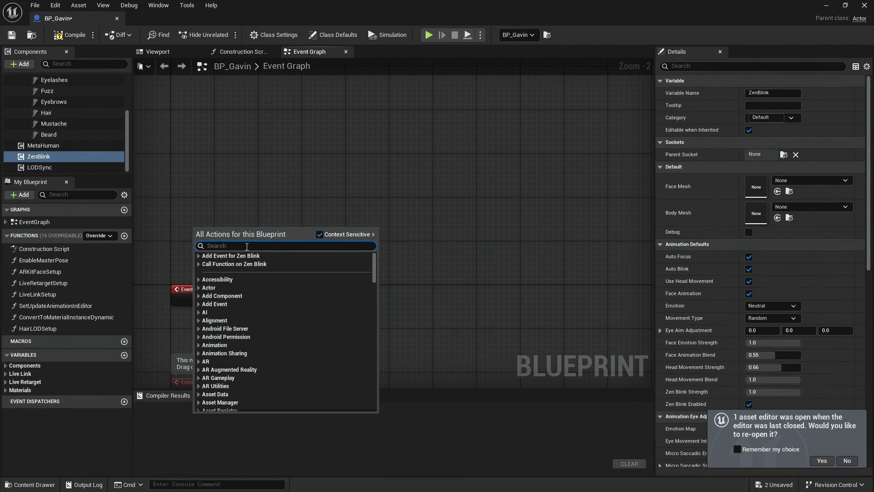
pyautogui.write('custom')
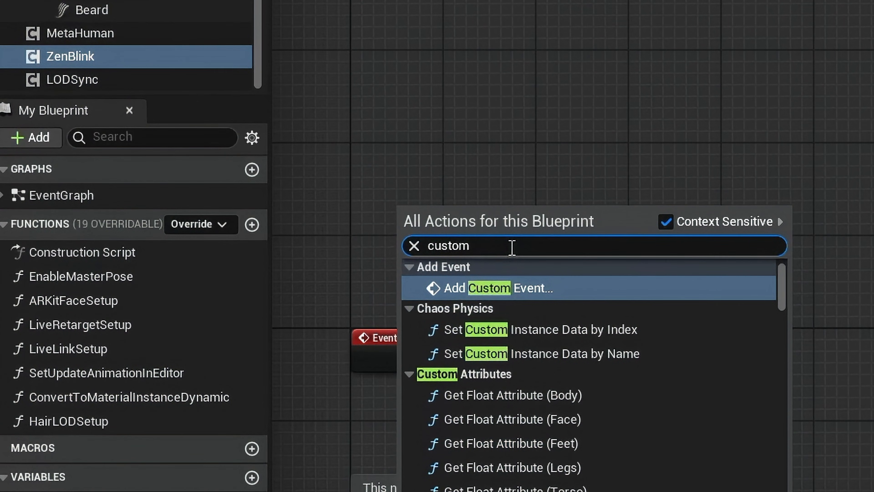
pyautogui.click(496, 290)
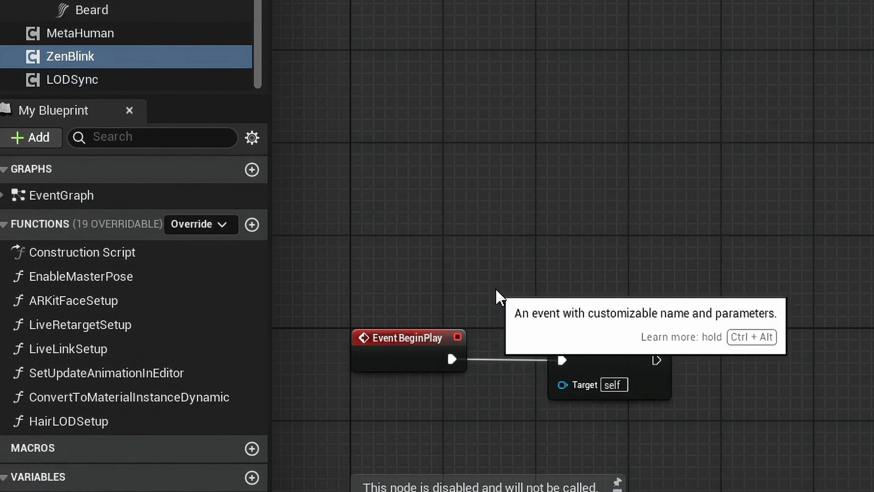
pyautogui.click(522, 253)
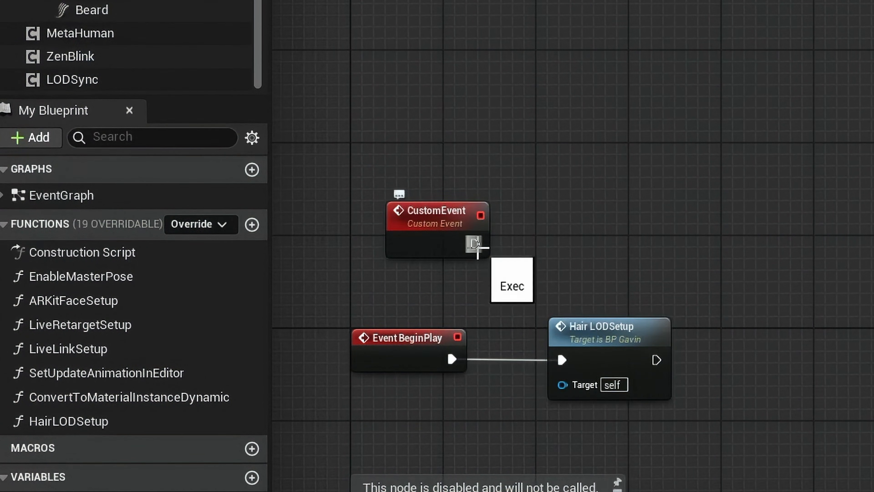
# Place a ZenBlink component reference below the custom event and create a Set Emotion node from it.
pyautogui.moveTo(104, 57); pyautogui.dragTo(444, 285)
pyautogui.moveTo(499, 284); pyautogui.dragTo(590, 213)
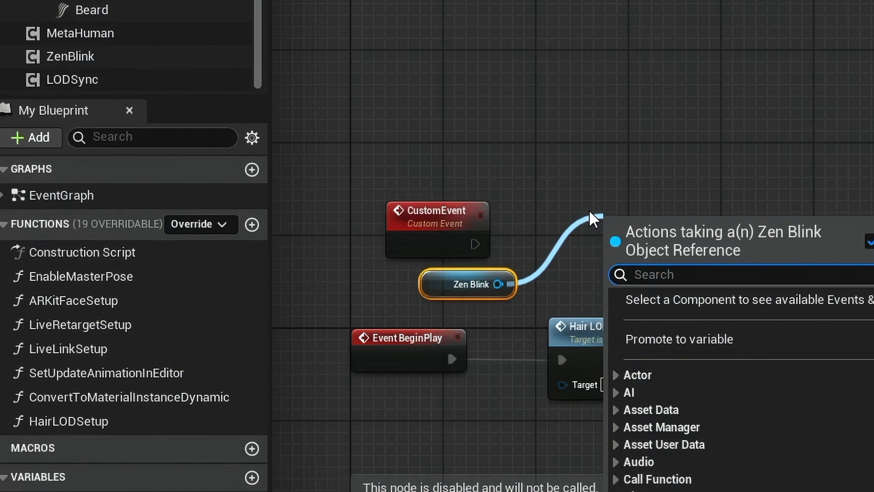
pyautogui.write('emotion')
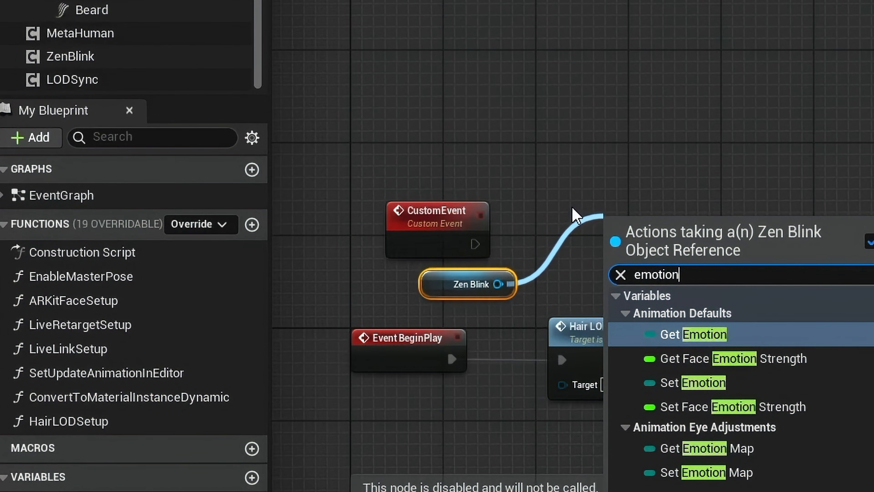
pyautogui.click(702, 383)
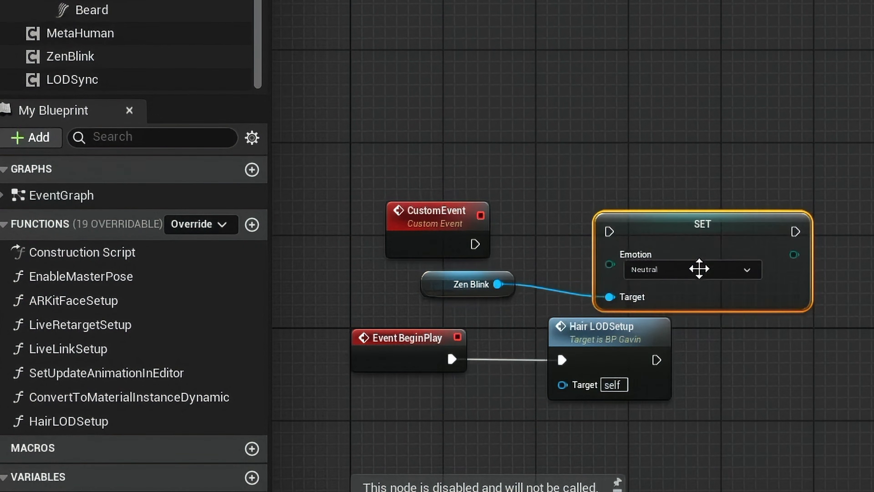
# Connect the custom event's execution output to the Set Emotion node and set the emotion to Embarrassed.
pyautogui.moveTo(475, 244); pyautogui.dragTo(493, 247)
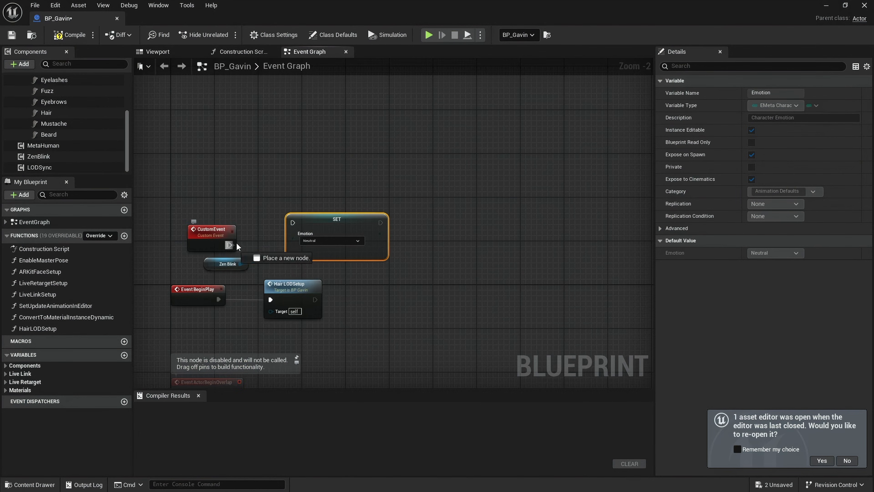
pyautogui.moveTo(236, 247); pyautogui.dragTo(293, 223)
pyautogui.click(329, 241)
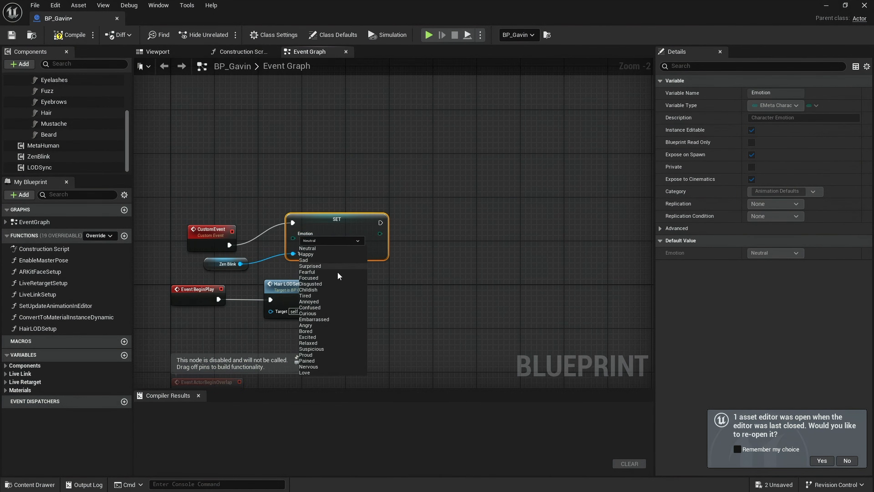
pyautogui.click(328, 319)
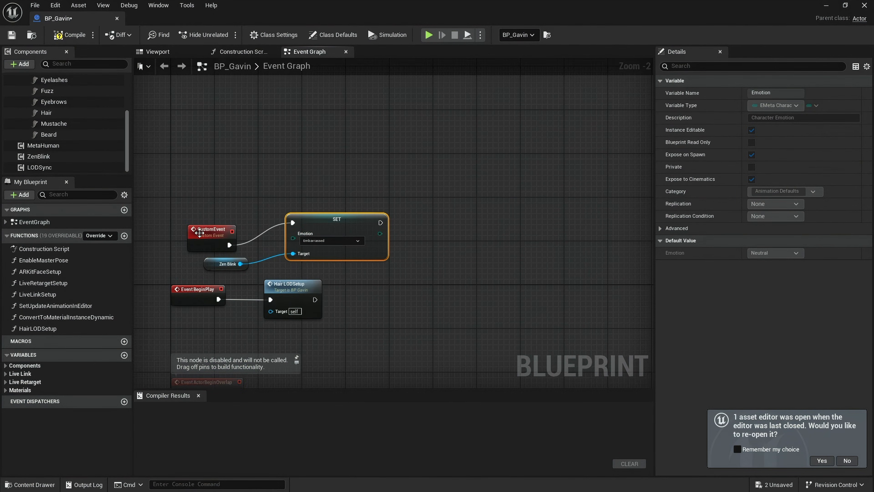
# Line the custom event up with the Set Emotion node's execution input and select its name for editing.
pyautogui.moveTo(199, 233); pyautogui.dragTo(221, 210)
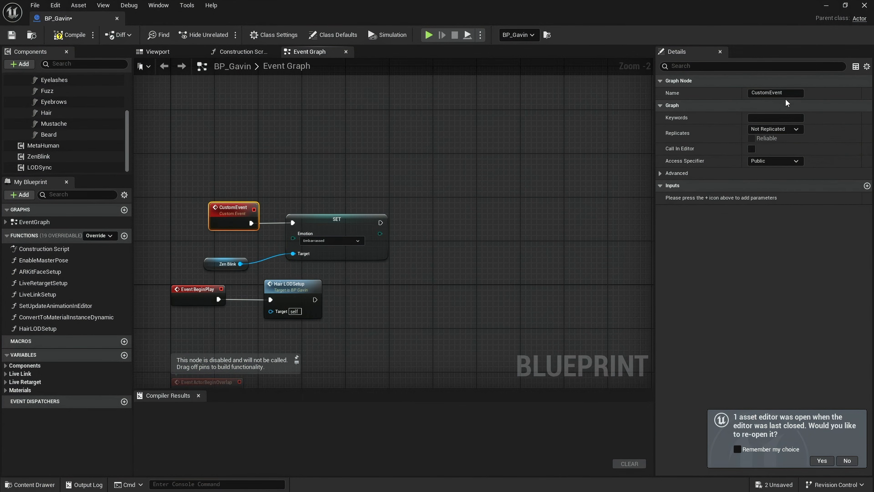
pyautogui.moveTo(785, 94); pyautogui.dragTo(768, 94)
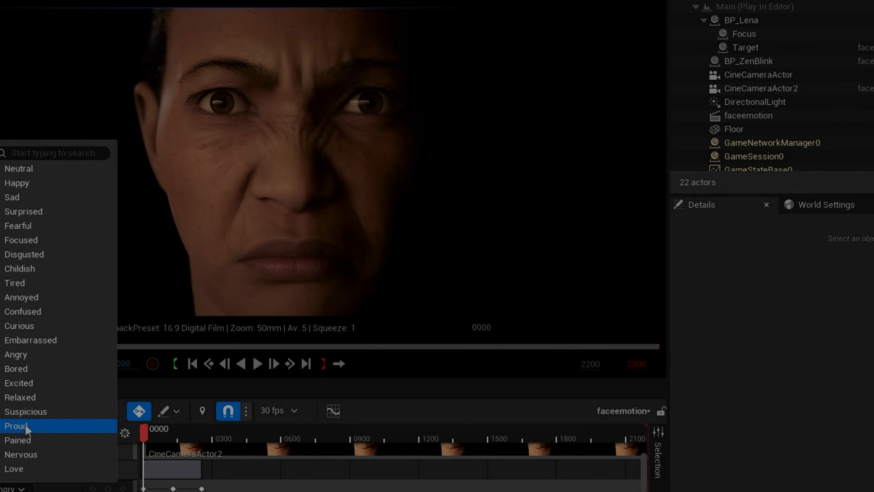
# Try the Proud emotion in the faceemotion sequence at frame 0000, and switch the emotion to Happy.
pyautogui.click(26, 426)
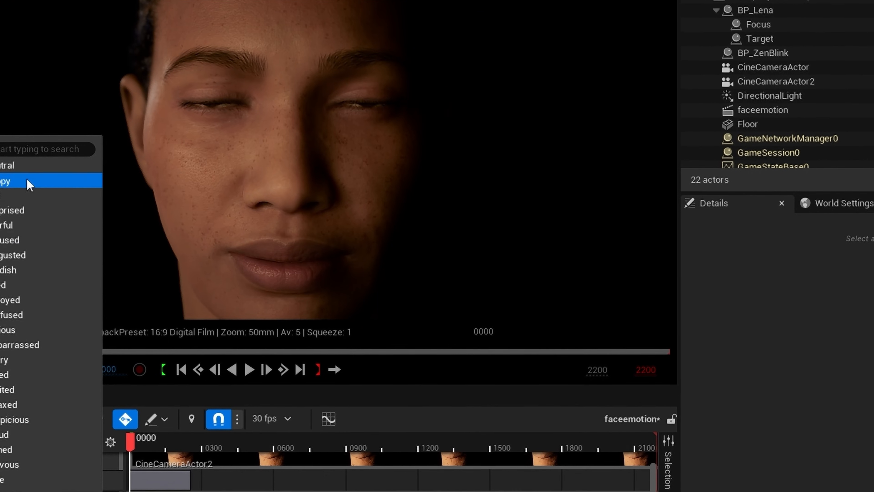
pyautogui.click(26, 179)
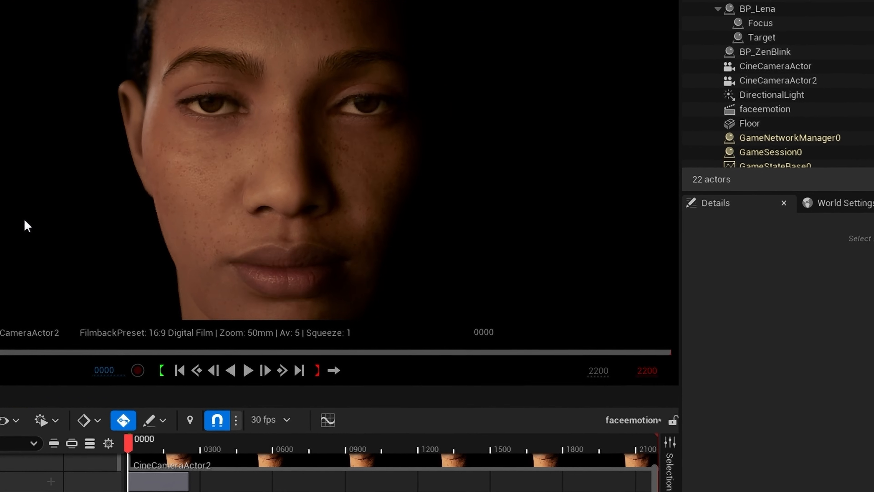